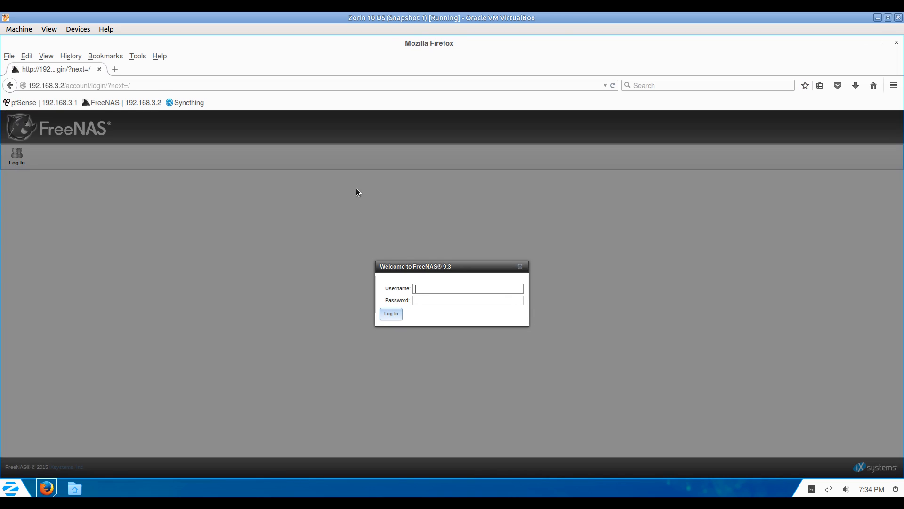
Log in to the FreeNAS web GUI as root with the administrator password.
{"action": "type", "text": "oot"}
{"action": "key", "text": "Tab"}
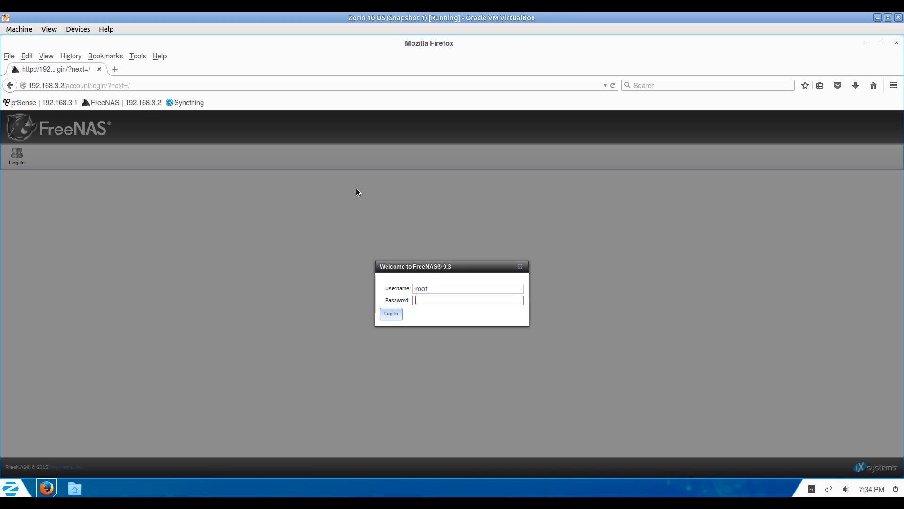
{"action": "type", "text": "****"}
{"action": "key", "text": "Return"}
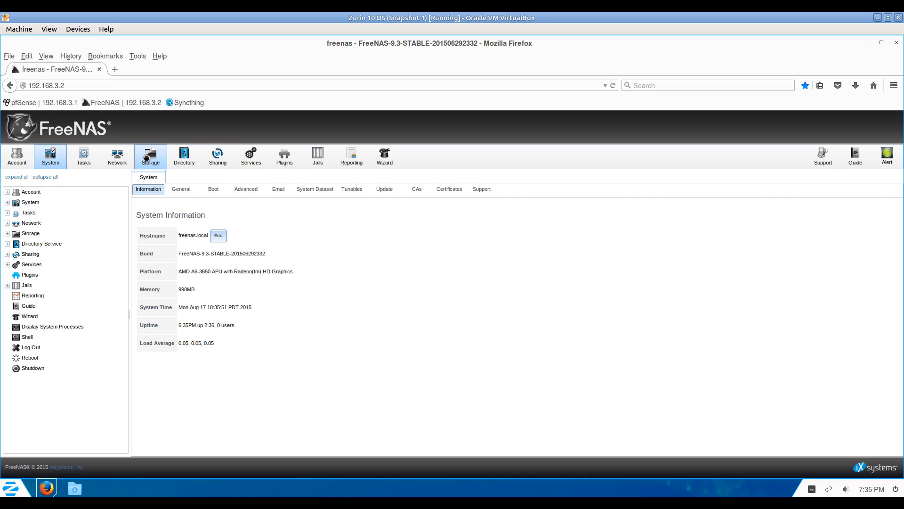
Build a ZFS volume named vol1 on the 8.6 GB disk in Volume Manager, then return to System Information.
{"action": "left_click", "coordinate": [147, 157]}
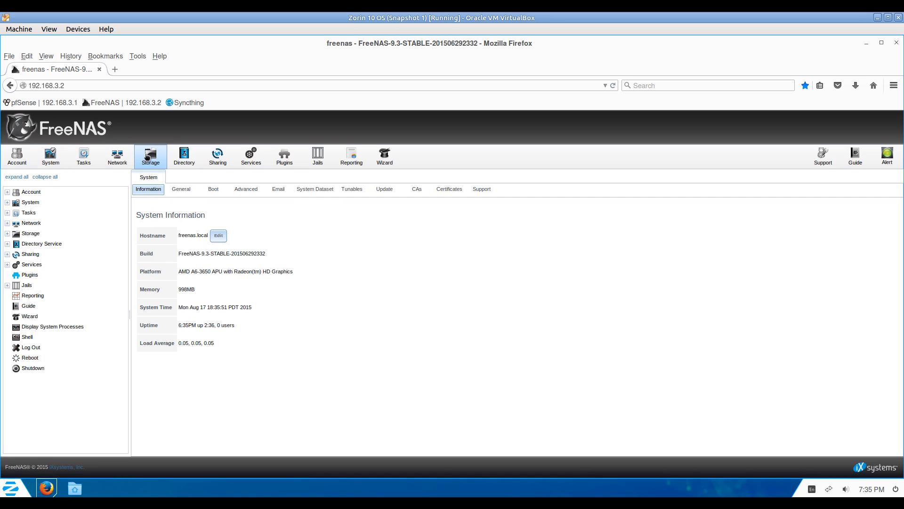
{"action": "left_click", "coordinate": [152, 207]}
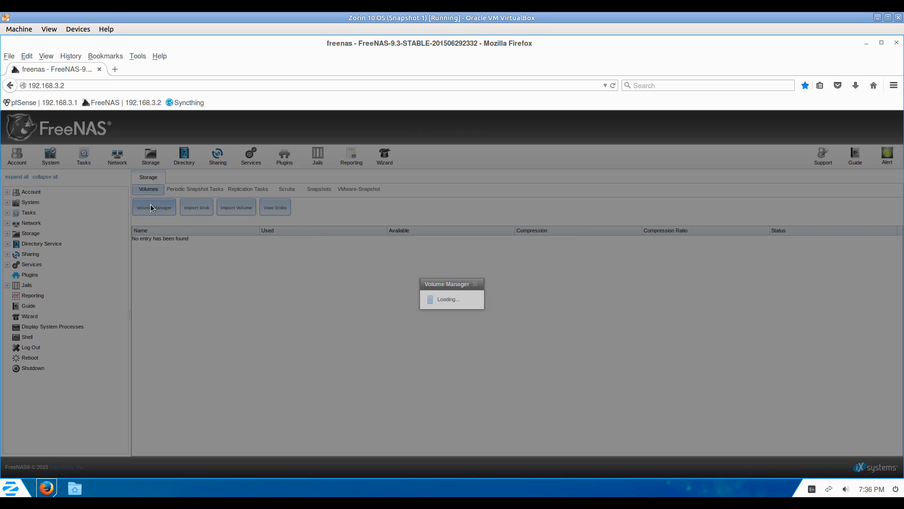
{"action": "left_click", "coordinate": [369, 230]}
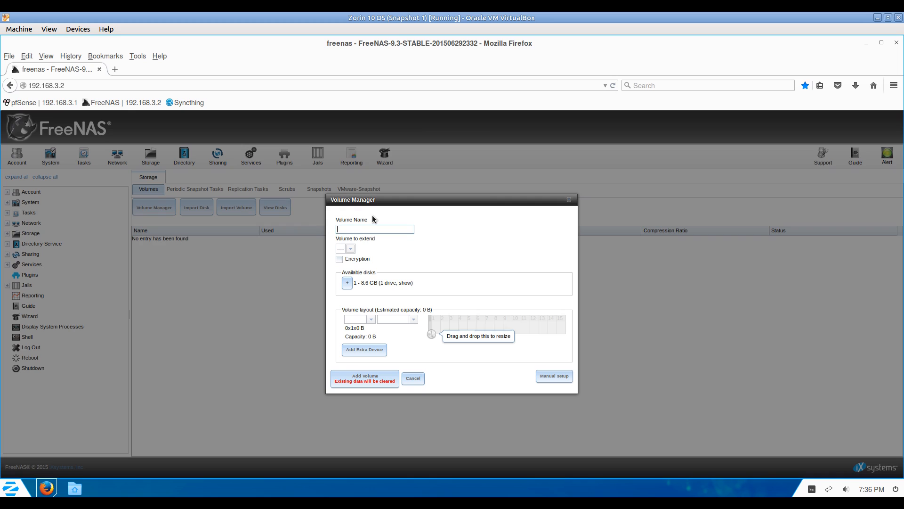
{"action": "type", "text": "backup"}
{"action": "type", "text": "vol1"}
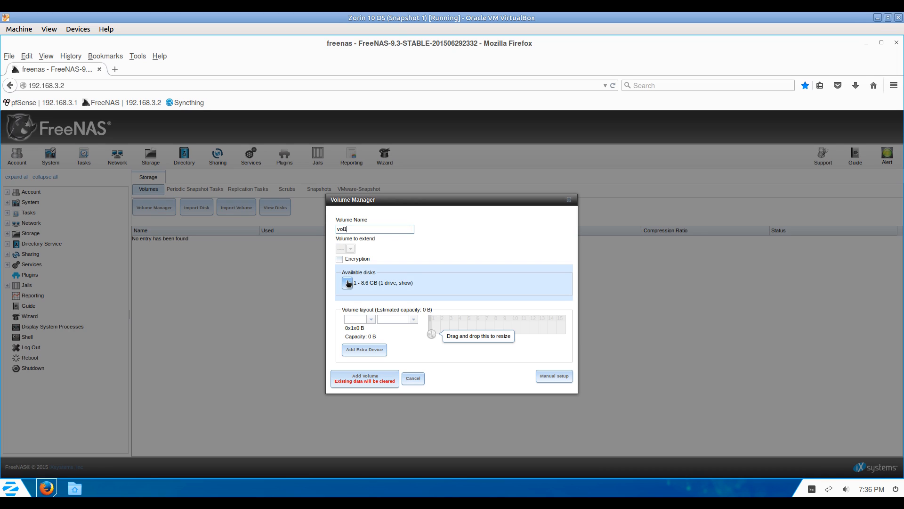
{"action": "left_click", "coordinate": [347, 283]}
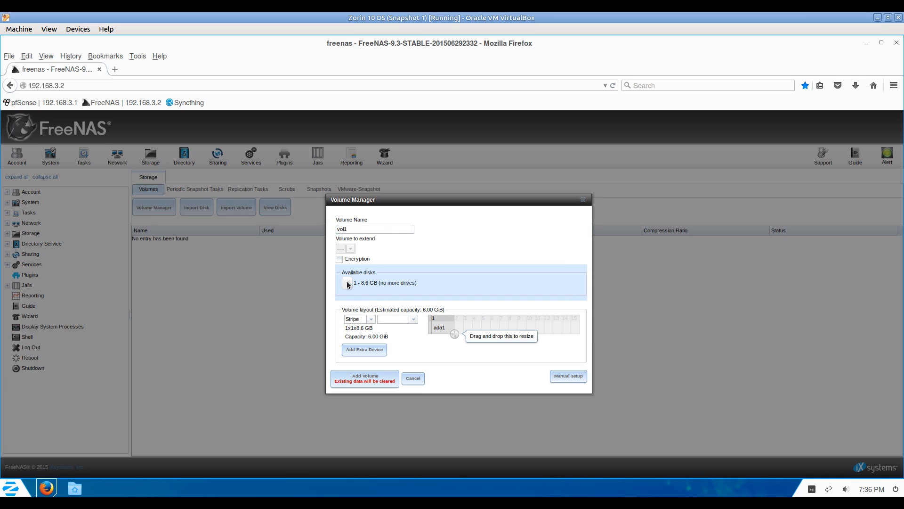
{"action": "left_click", "coordinate": [363, 380]}
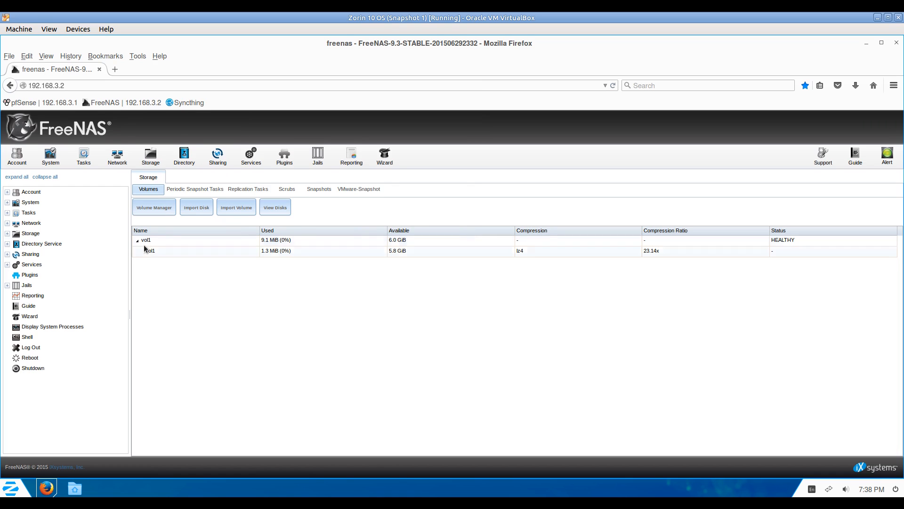
{"action": "left_click", "coordinate": [53, 158]}
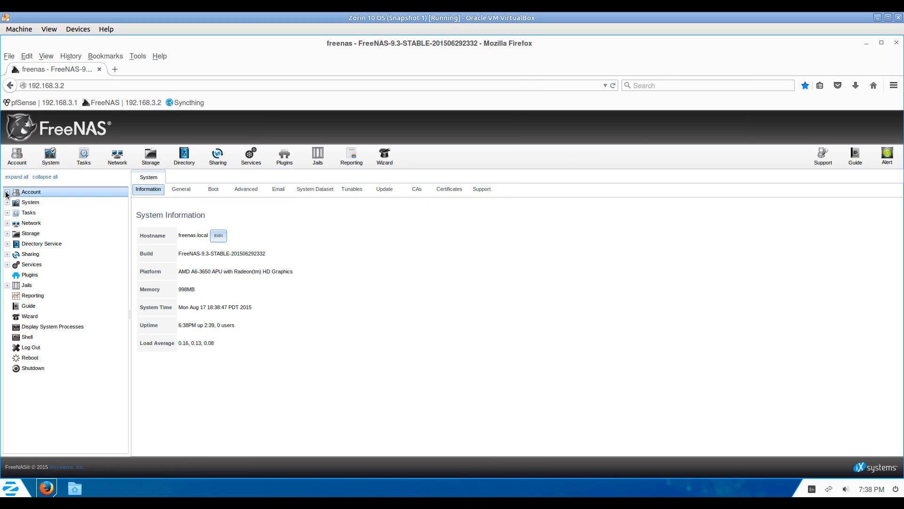
Add a user with username test, full name test and a password.
{"action": "left_click", "coordinate": [7, 192]}
{"action": "left_click", "coordinate": [17, 212]}
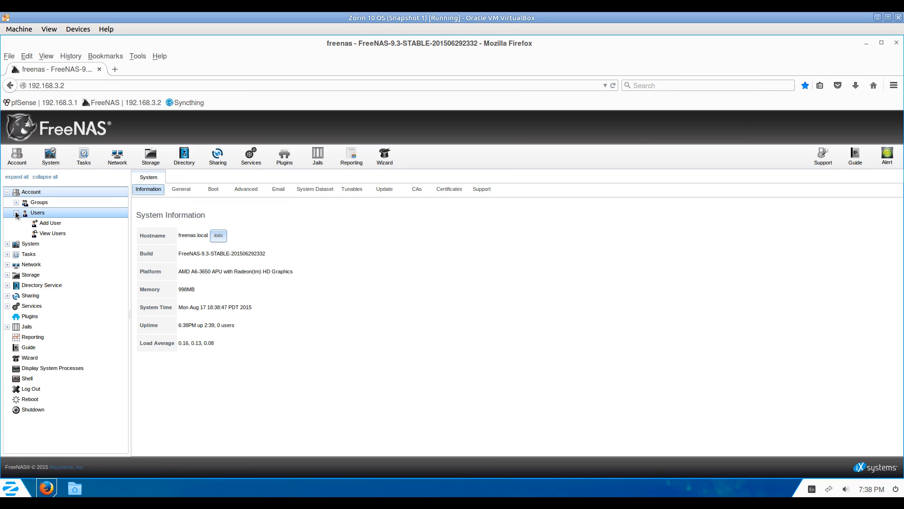
{"action": "left_click", "coordinate": [51, 224]}
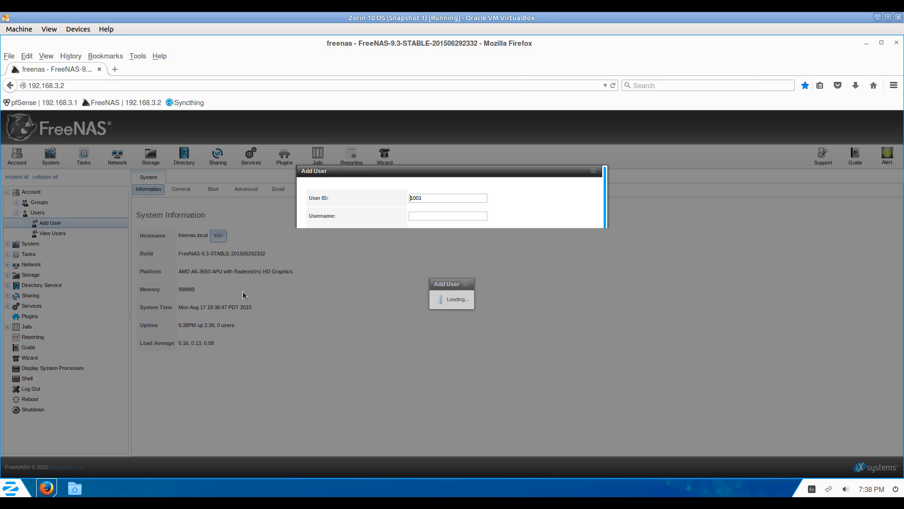
{"action": "left_click", "coordinate": [472, 216]}
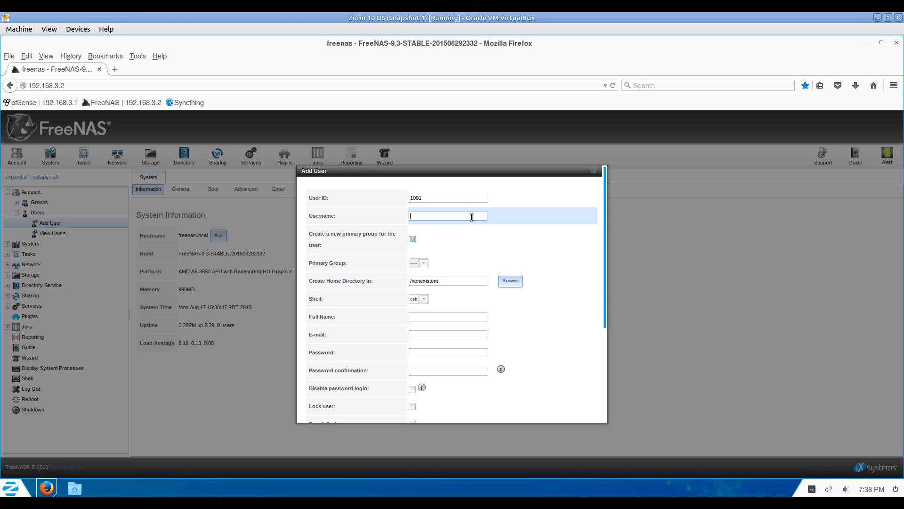
{"action": "type", "text": "test"}
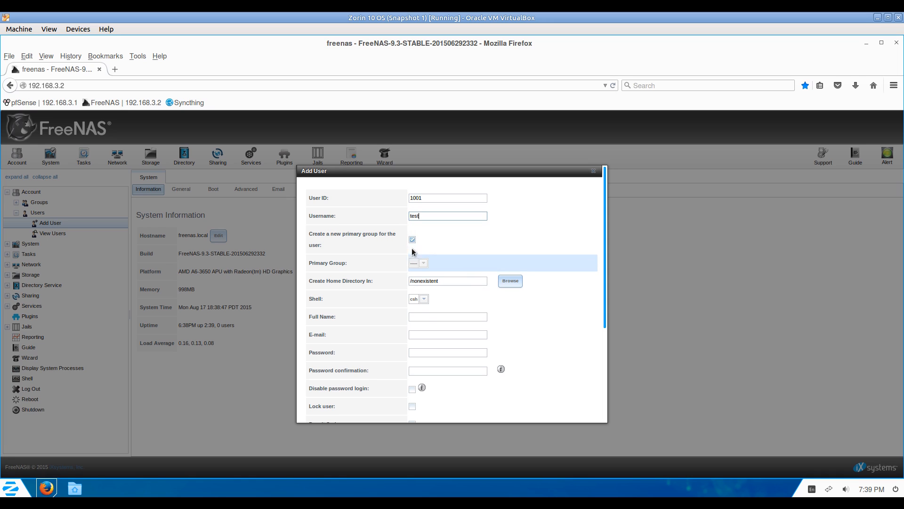
{"action": "left_click", "coordinate": [433, 316]}
{"action": "type", "text": "test"}
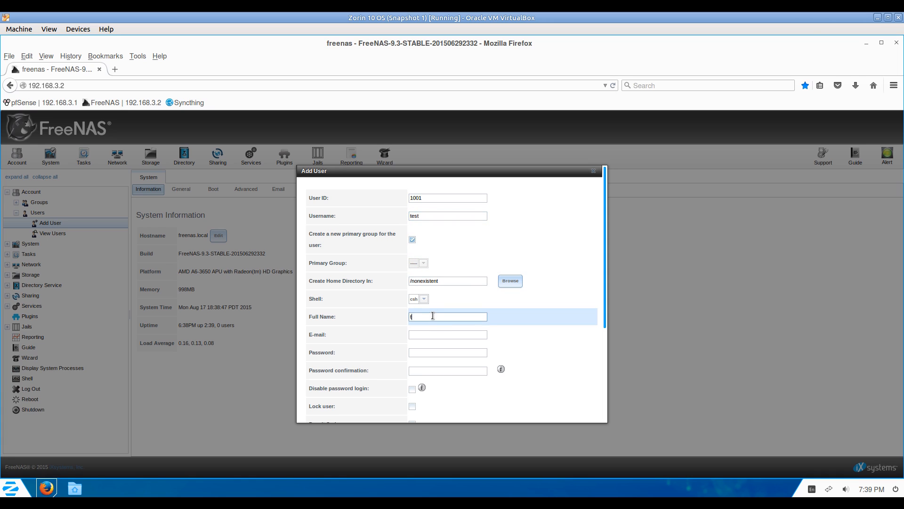
{"action": "left_click", "coordinate": [426, 353]}
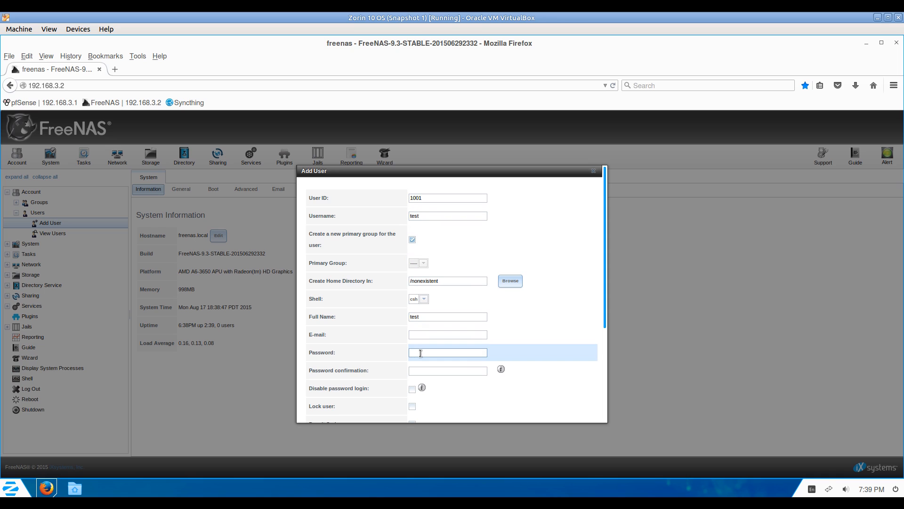
{"action": "type", "text": "test"}
{"action": "left_click", "coordinate": [429, 371]}
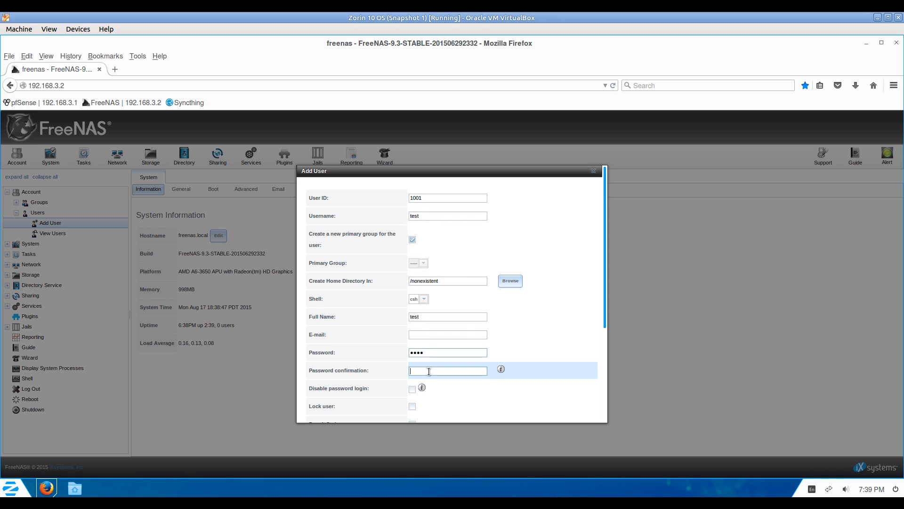
{"action": "scroll", "coordinate": [431, 365], "scroll_direction": "down", "scroll_amount": 5}
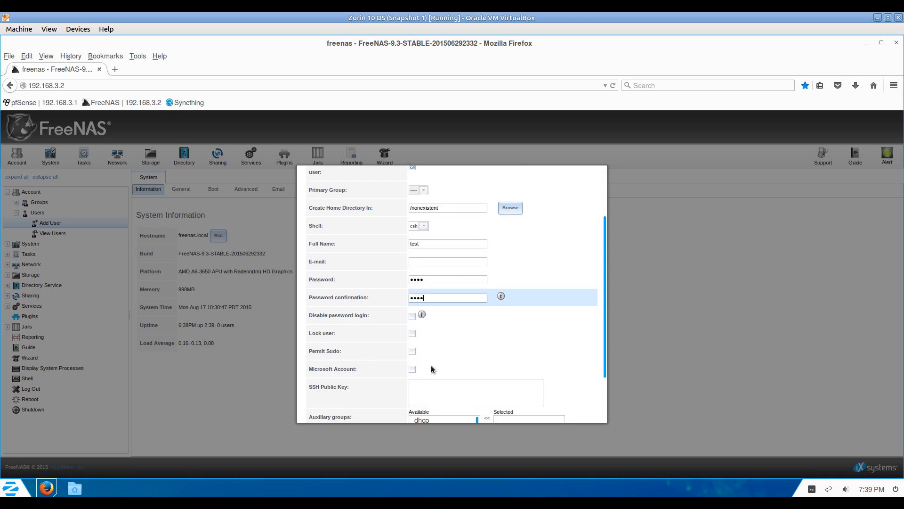
{"action": "left_click", "coordinate": [315, 409]}
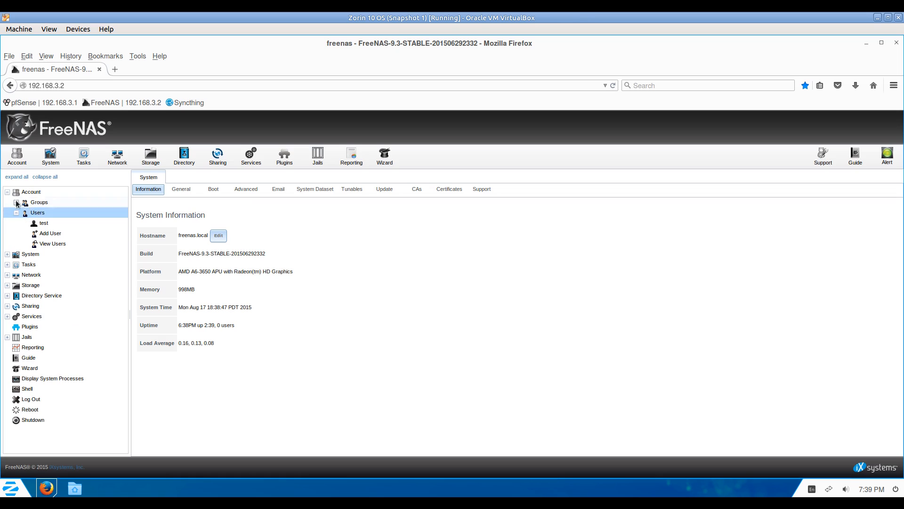
Check that the matching test group appears under Groups, then return to System Information.
{"action": "left_click", "coordinate": [17, 203]}
{"action": "left_click", "coordinate": [42, 214]}
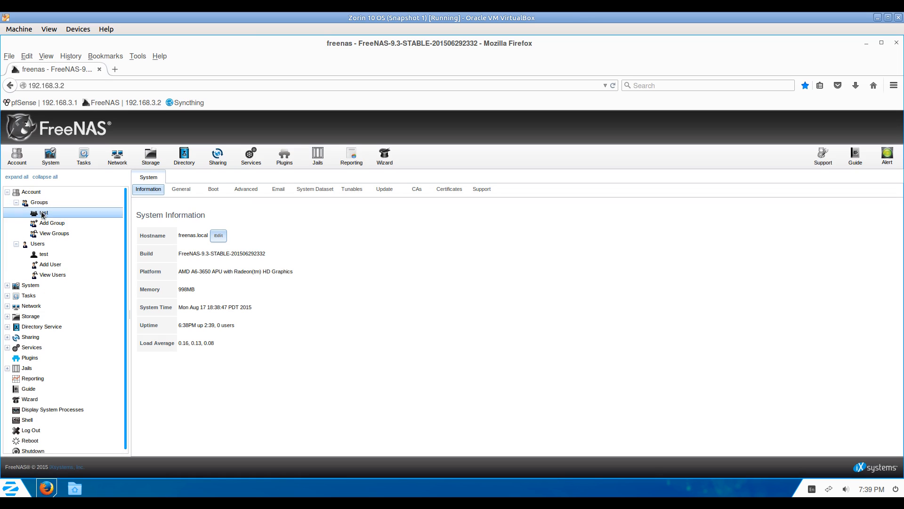
{"action": "left_click", "coordinate": [51, 157]}
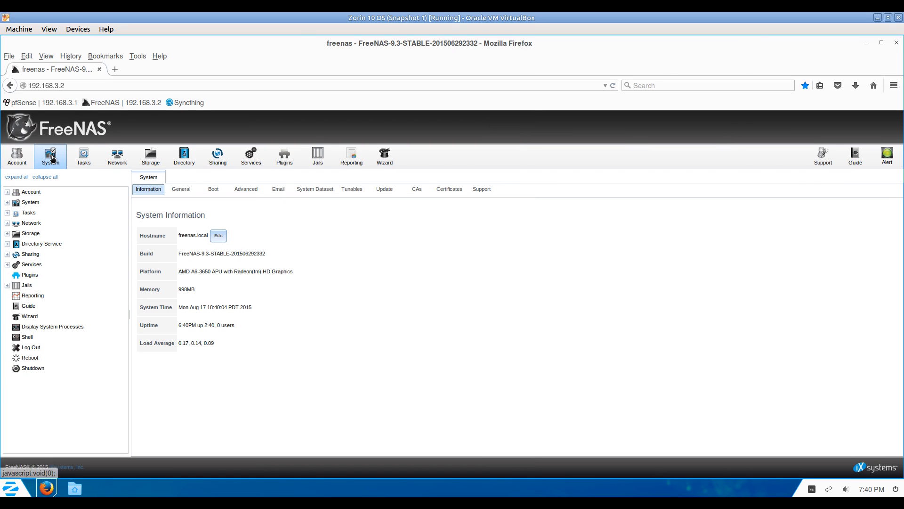
Add a Windows (CIFS) share with path /mnt/vol1 and name vol1.
{"action": "left_click", "coordinate": [7, 254]}
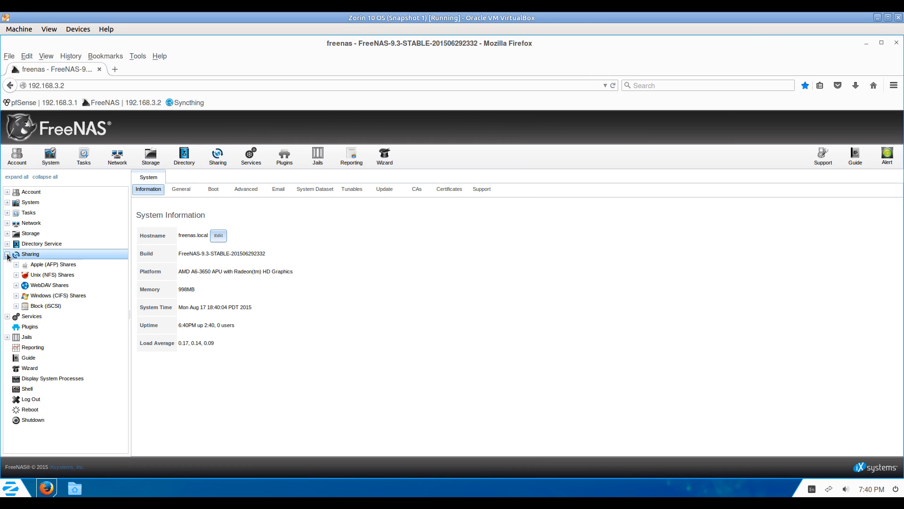
{"action": "left_click", "coordinate": [16, 296]}
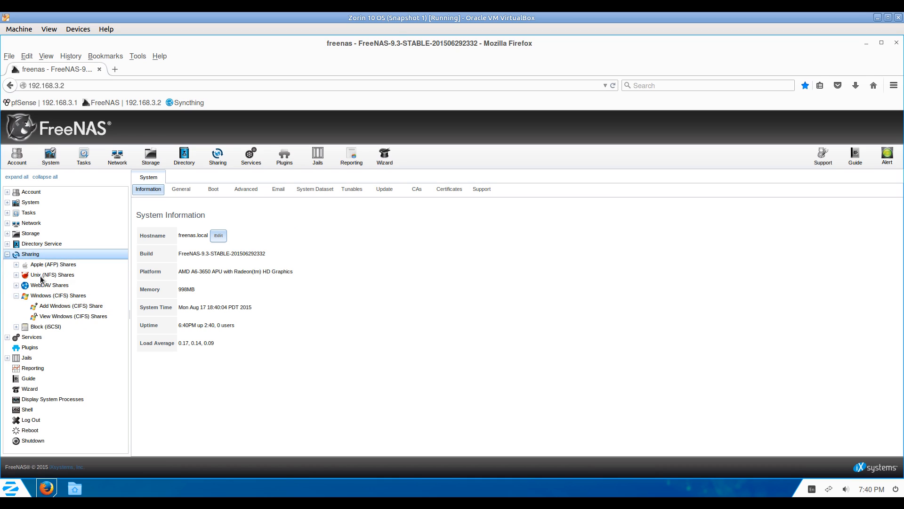
{"action": "left_click", "coordinate": [54, 307]}
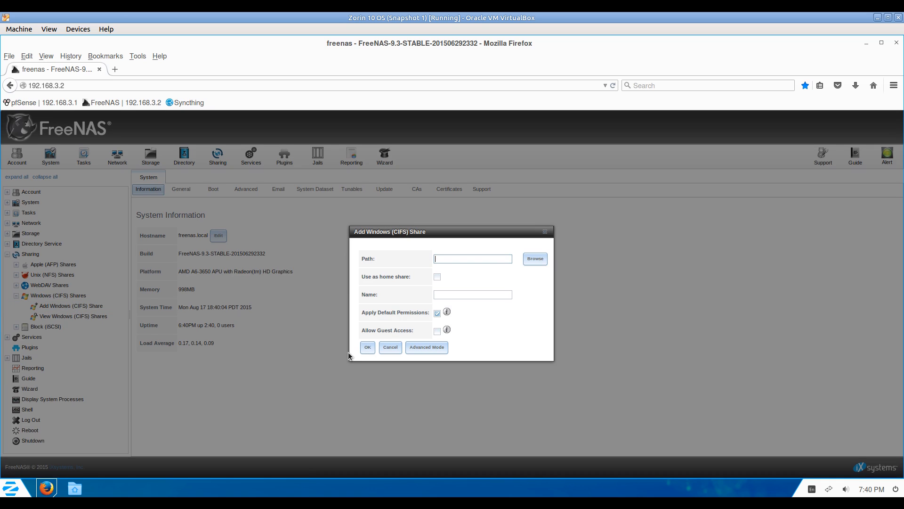
{"action": "left_click", "coordinate": [532, 259]}
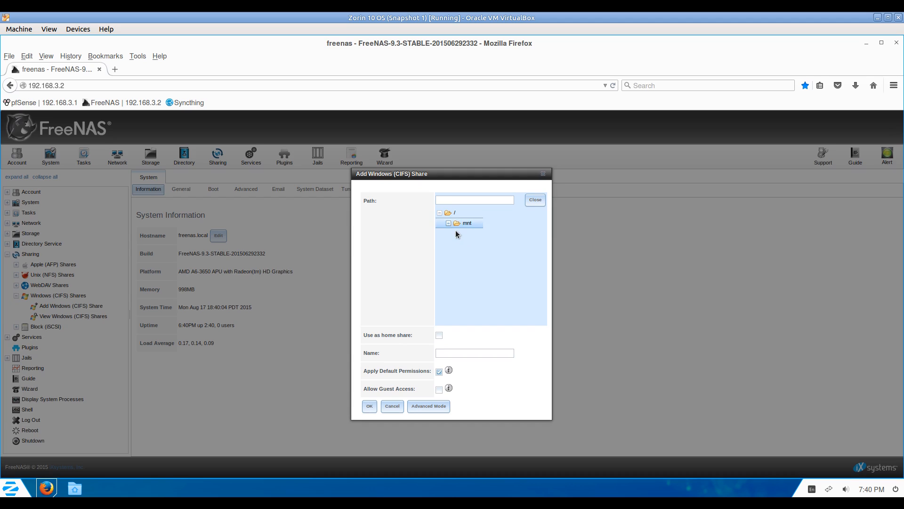
{"action": "left_click", "coordinate": [468, 235]}
{"action": "left_click", "coordinate": [455, 354]}
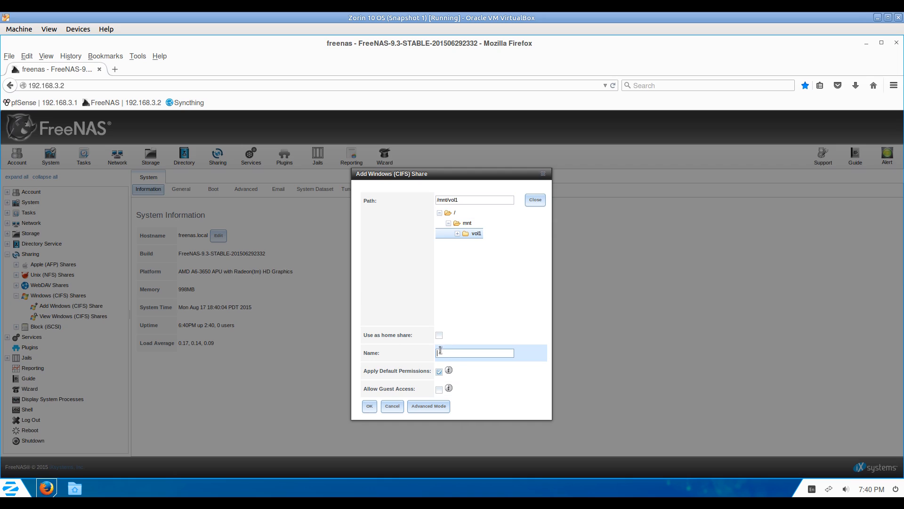
{"action": "type", "text": "b"}
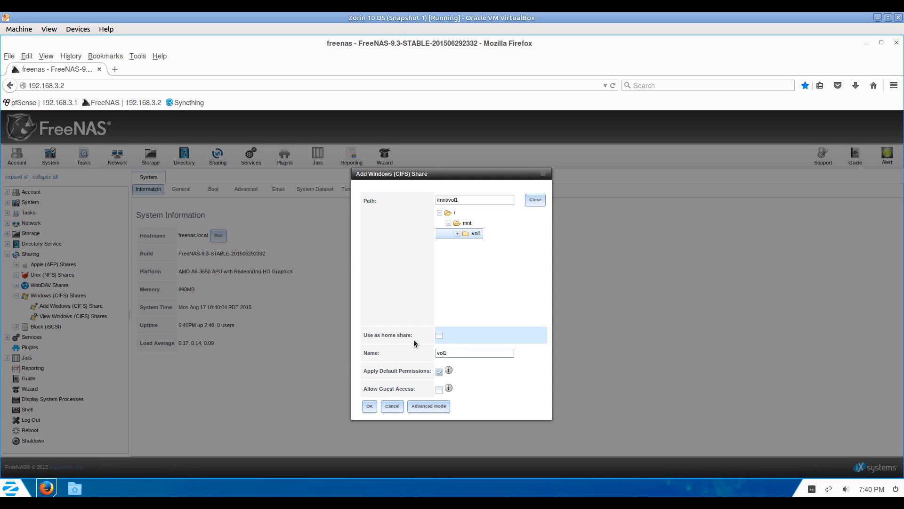
{"action": "left_click", "coordinate": [370, 406]}
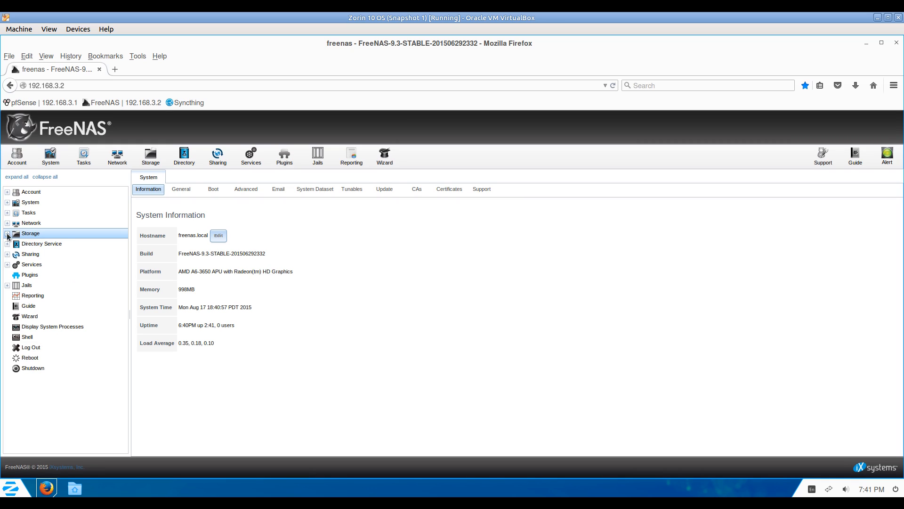
Set test as the owning user and owning group of /mnt/vol1.
{"action": "left_click", "coordinate": [7, 233]}
{"action": "left_click", "coordinate": [16, 244]}
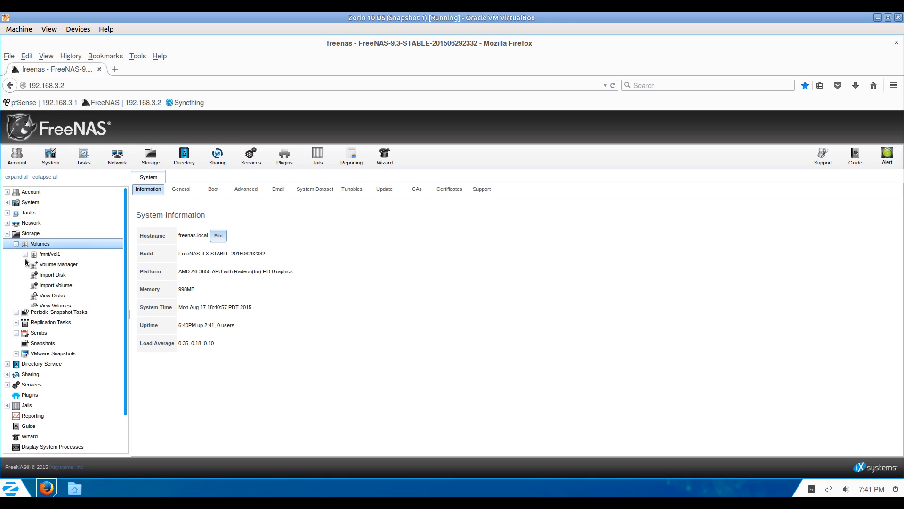
{"action": "left_click", "coordinate": [25, 254]}
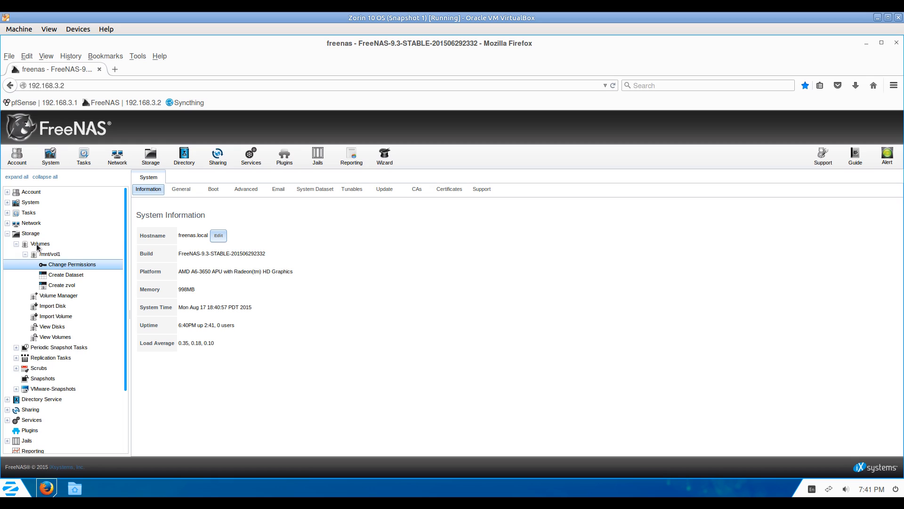
{"action": "left_click", "coordinate": [60, 264]}
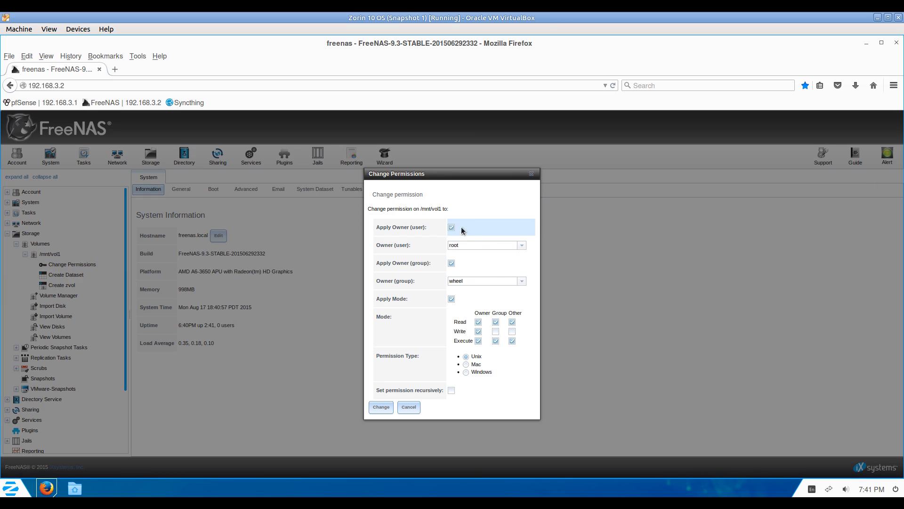
{"action": "left_click", "coordinate": [521, 246]}
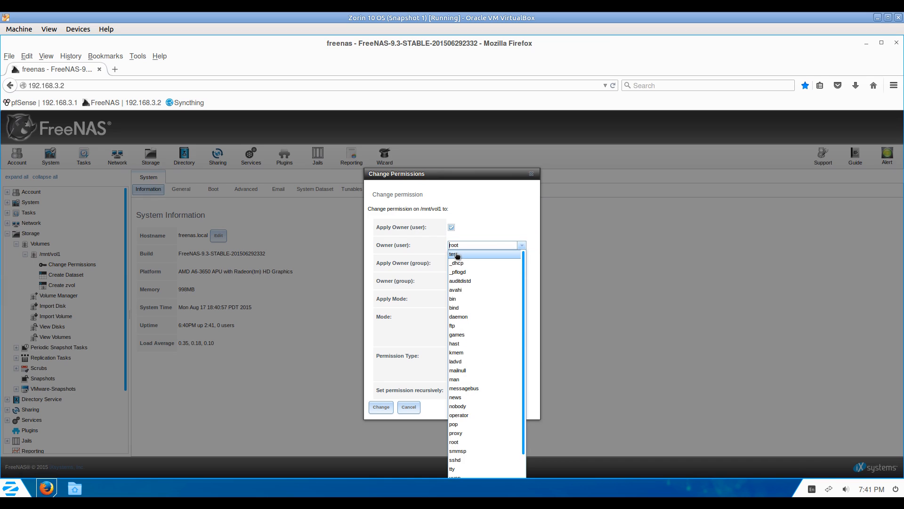
{"action": "left_click", "coordinate": [455, 256]}
{"action": "left_click", "coordinate": [521, 281]}
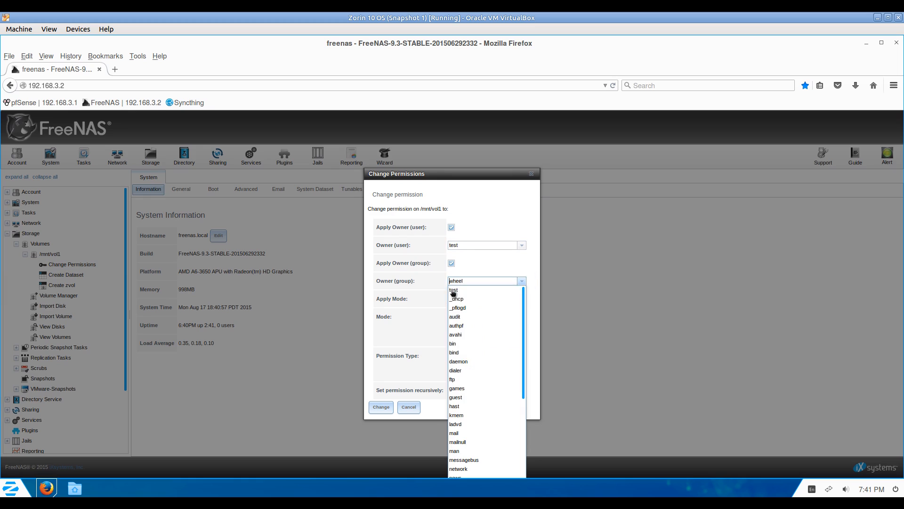
{"action": "left_click", "coordinate": [455, 291]}
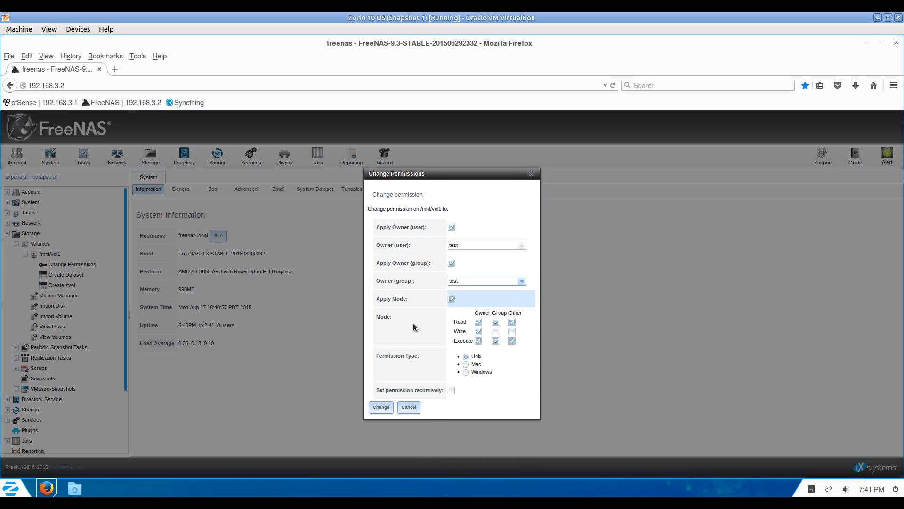
Give the group write permission, apply it recursively and submit the change.
{"action": "left_click", "coordinate": [495, 331]}
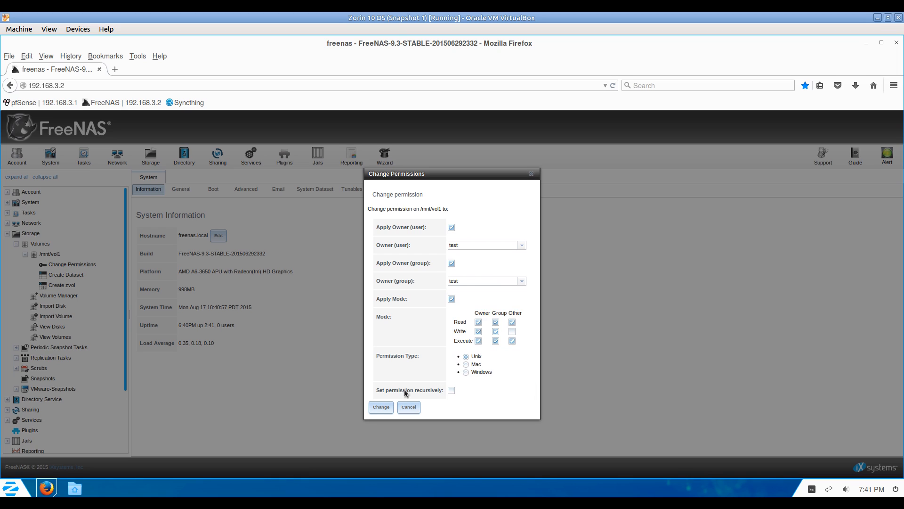
{"action": "left_click", "coordinate": [451, 390]}
{"action": "left_click", "coordinate": [380, 407]}
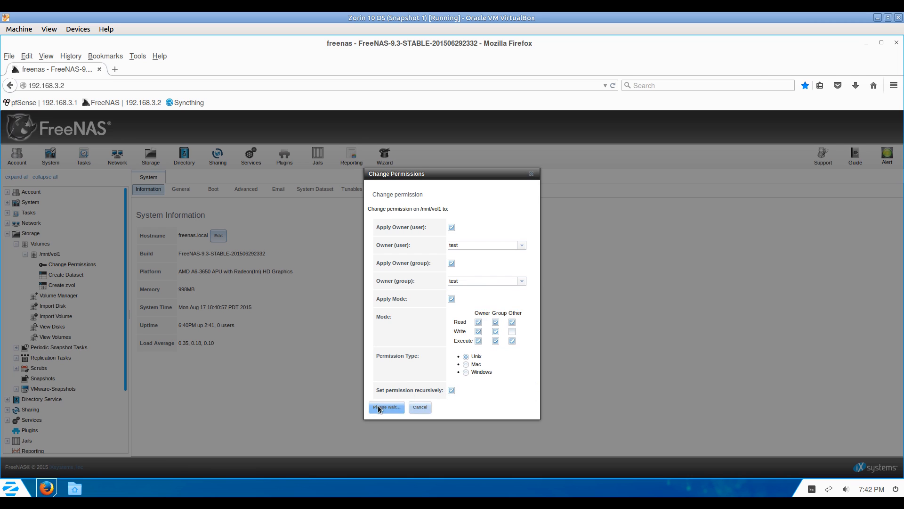
{"action": "left_click", "coordinate": [409, 407]}
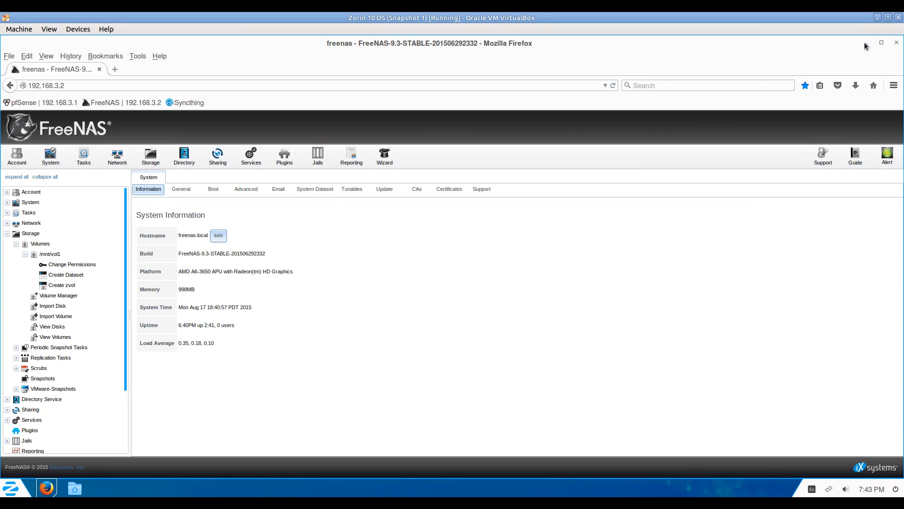
Connect Zorin Files to the SMB server at smb://192.168.3.2/.
{"action": "left_click", "coordinate": [865, 44]}
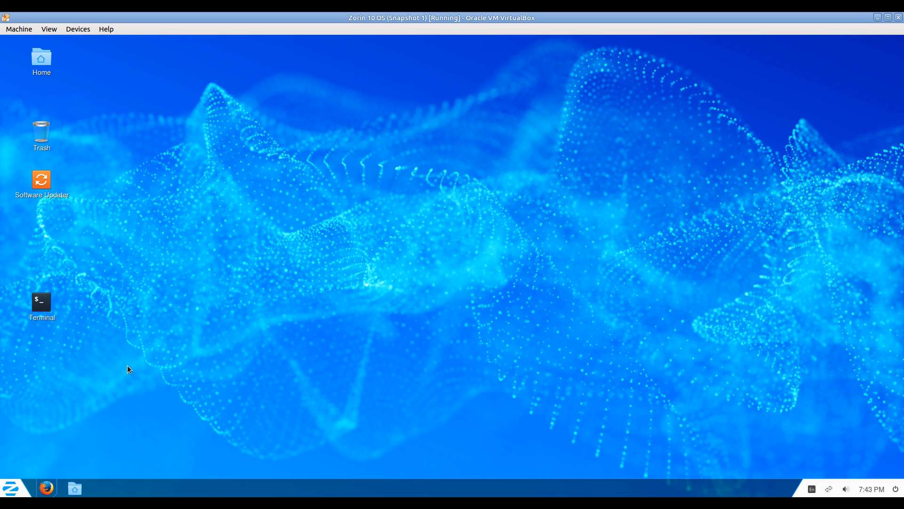
{"action": "left_click", "coordinate": [76, 490]}
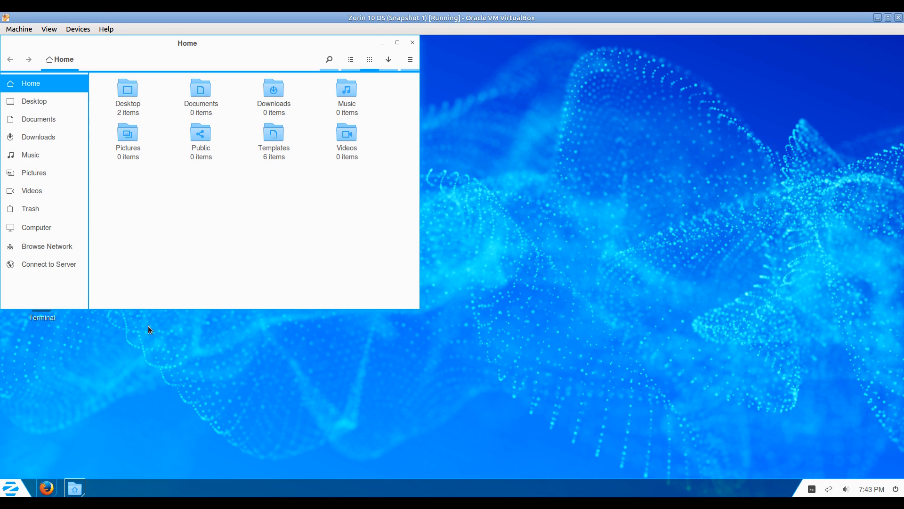
{"action": "left_click", "coordinate": [32, 263]}
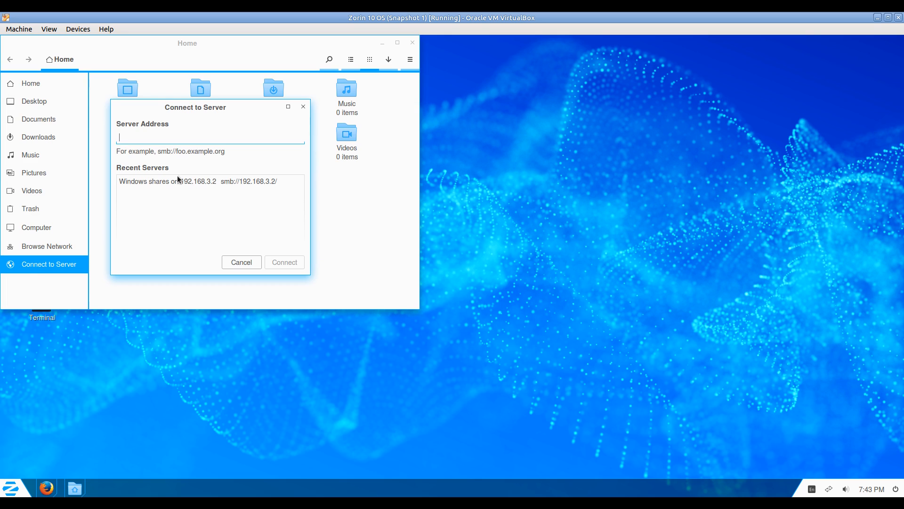
{"action": "left_click", "coordinate": [191, 180]}
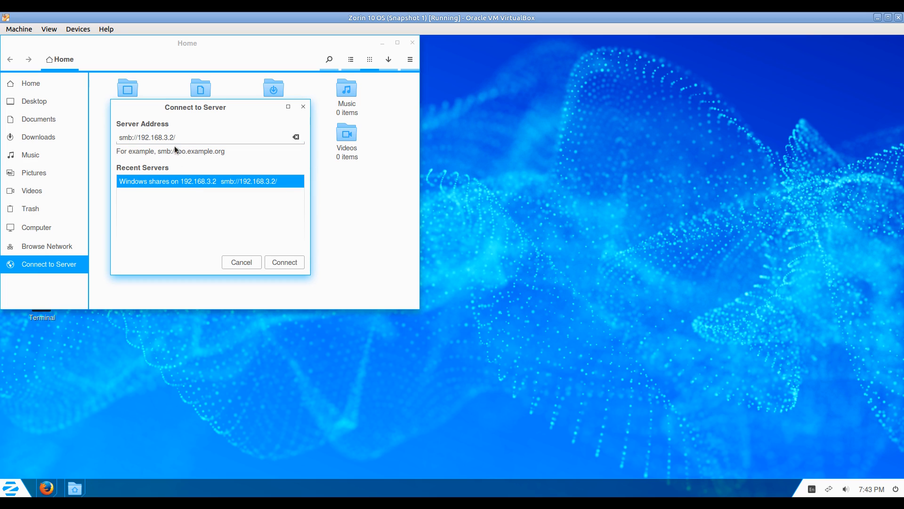
{"action": "left_click", "coordinate": [292, 264]}
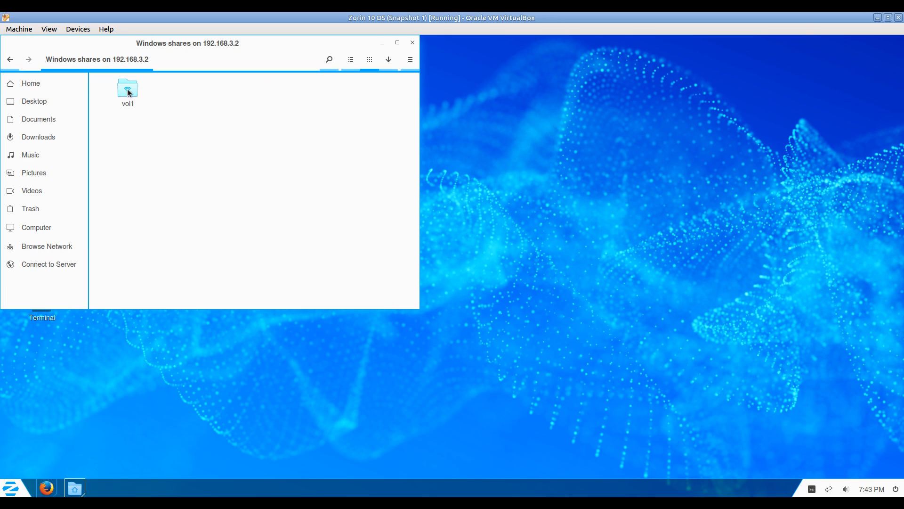
Open the vol1 share, logging in as a registered user with the share password.
{"action": "left_click", "coordinate": [128, 92]}
{"action": "double_click", "coordinate": [128, 91]}
{"action": "left_click", "coordinate": [191, 145]}
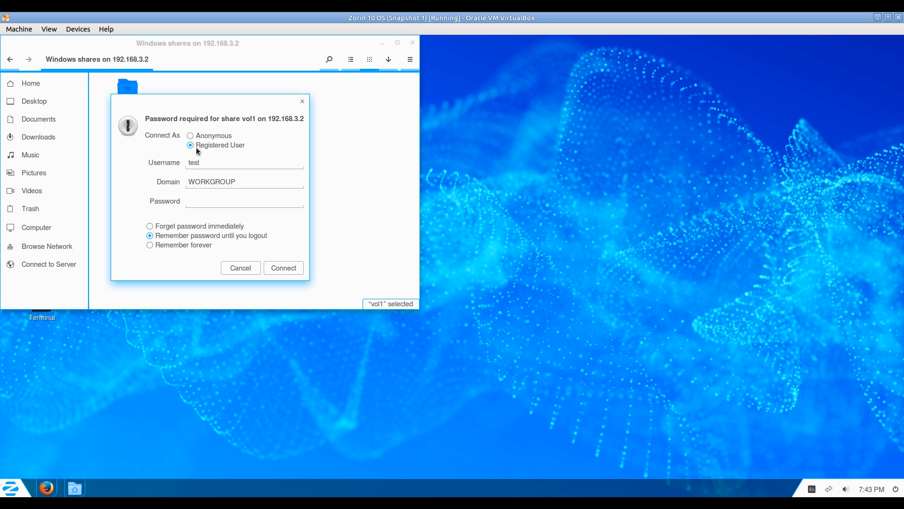
{"action": "left_click", "coordinate": [200, 202]}
{"action": "key", "text": "Return"}
Create a new folder named test in vol1.
{"action": "right_click", "coordinate": [159, 135]}
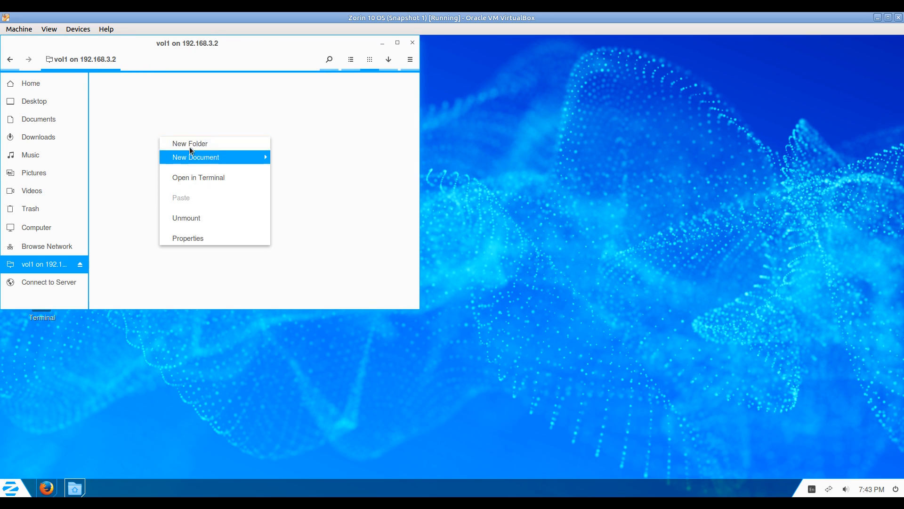
{"action": "key", "text": "Escape"}
{"action": "key", "text": "ctrl+shift+n"}
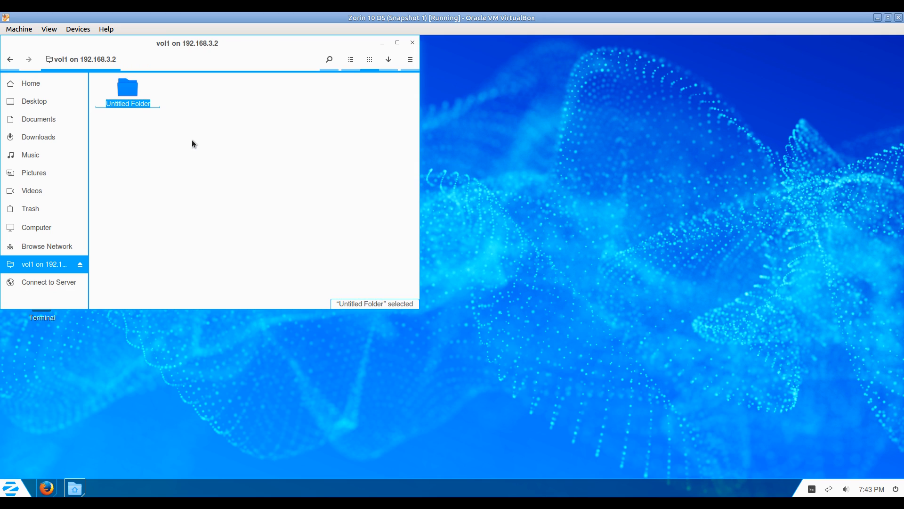
{"action": "type", "text": "test"}
{"action": "key", "text": "Return"}
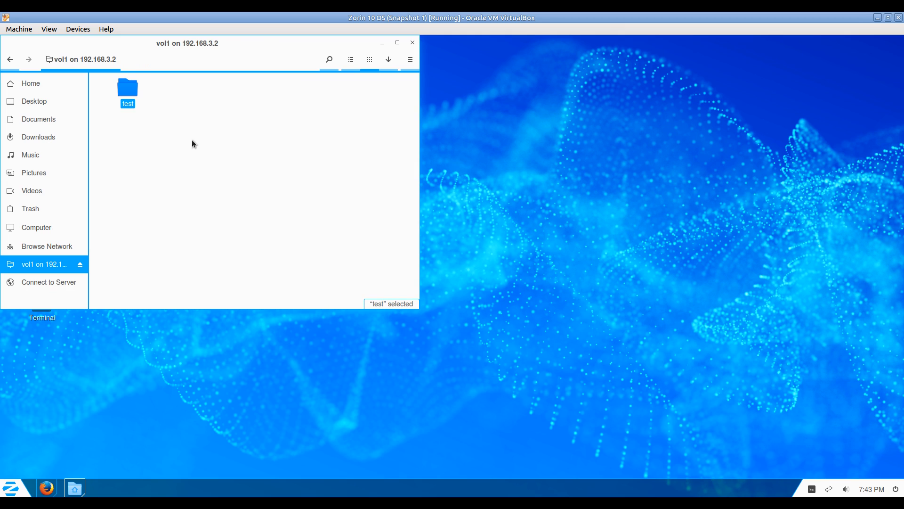
Create a new LibreOffice document named test.odt in vol1.
{"action": "right_click", "coordinate": [191, 139]}
{"action": "mouse_move", "coordinate": [230, 160]}
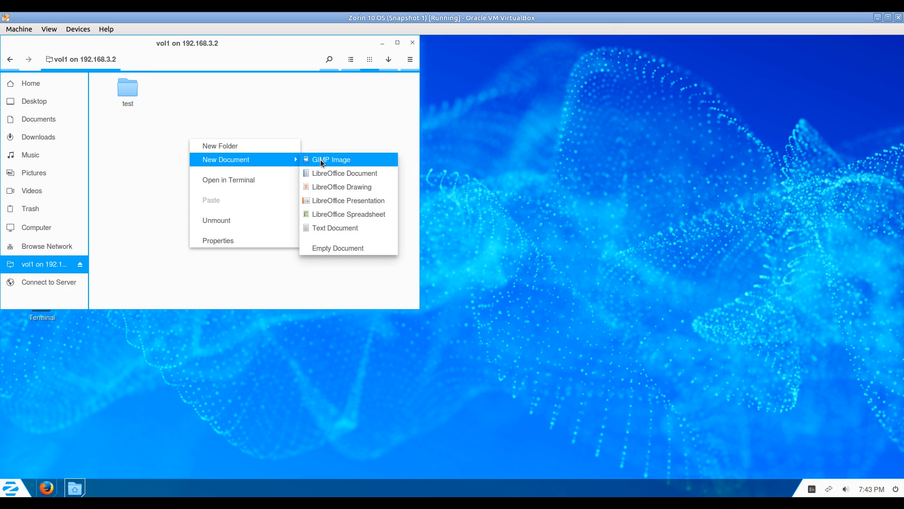
{"action": "left_click", "coordinate": [320, 173]}
{"action": "type", "text": "test"}
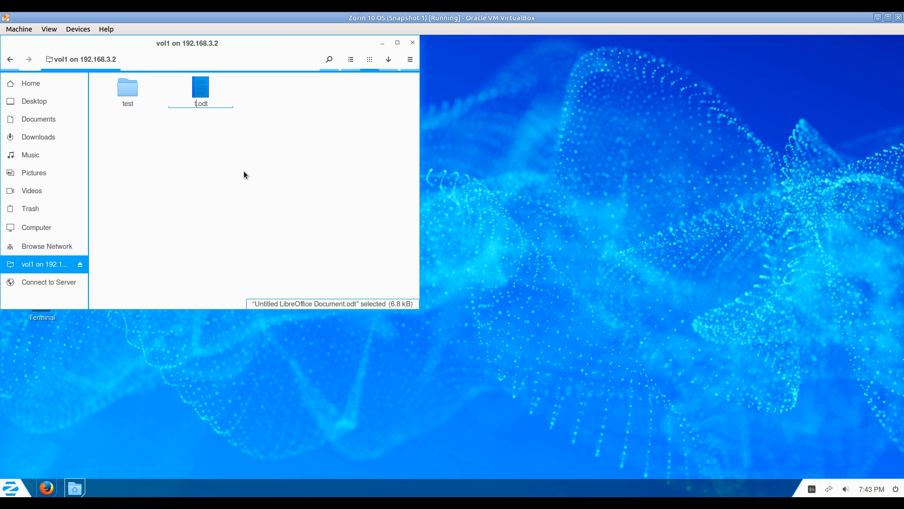
{"action": "key", "text": "Return"}
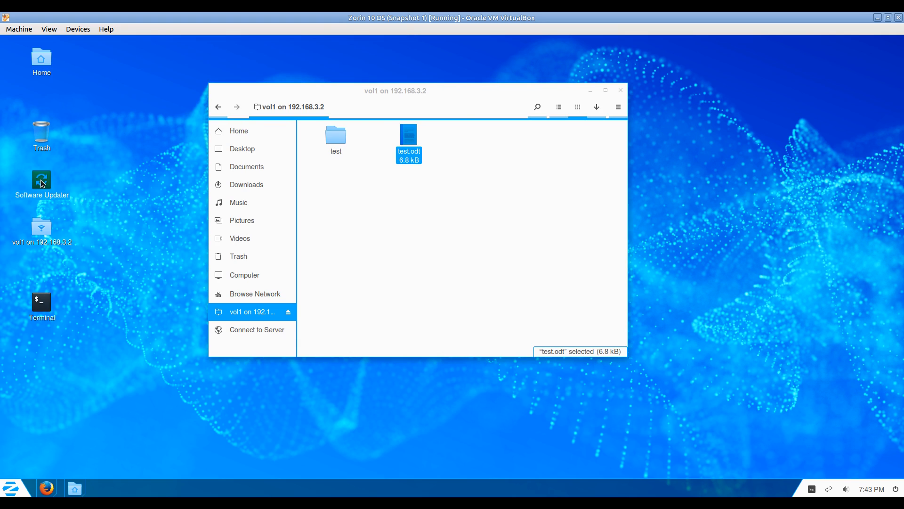
Paste the copied Software Updater into vol1 and open test.odt.
{"action": "left_click", "coordinate": [370, 235]}
{"action": "key", "text": "ctrl+v"}
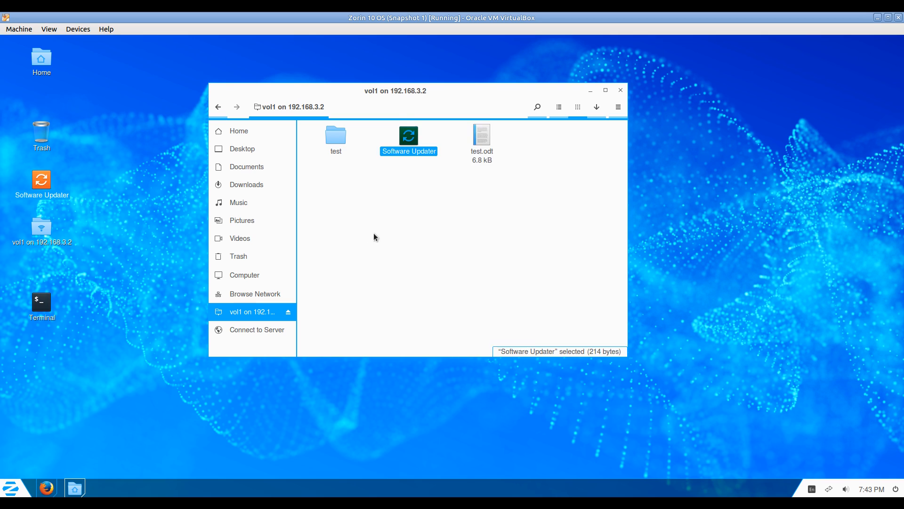
{"action": "double_click", "coordinate": [482, 136]}
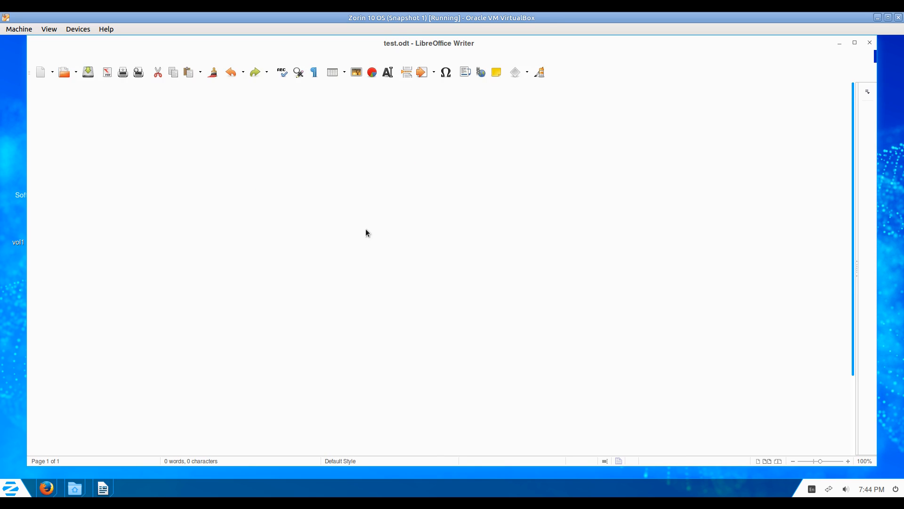
Type 'test' and 'te' on two lines in test.odt and save it.
{"action": "type", "text": "tes"}
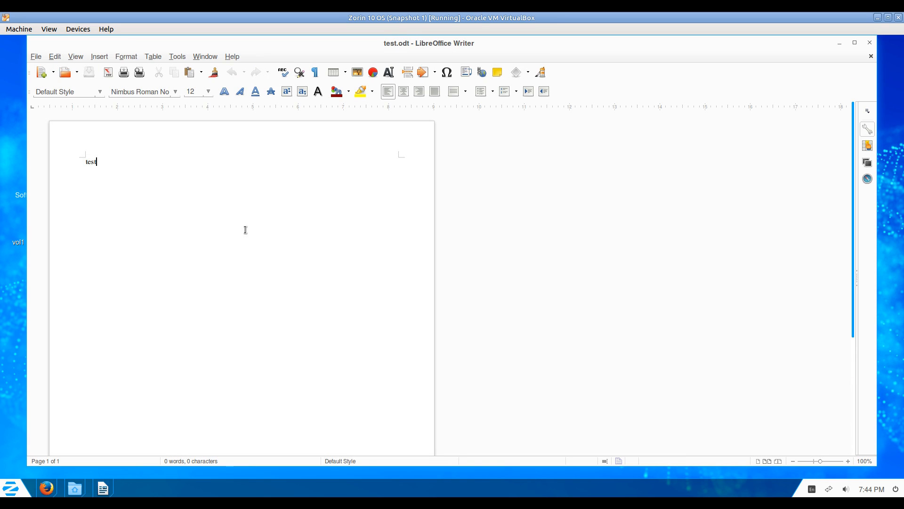
{"action": "type", "text": "t"}
{"action": "key", "text": "Return"}
{"action": "type", "text": "te"}
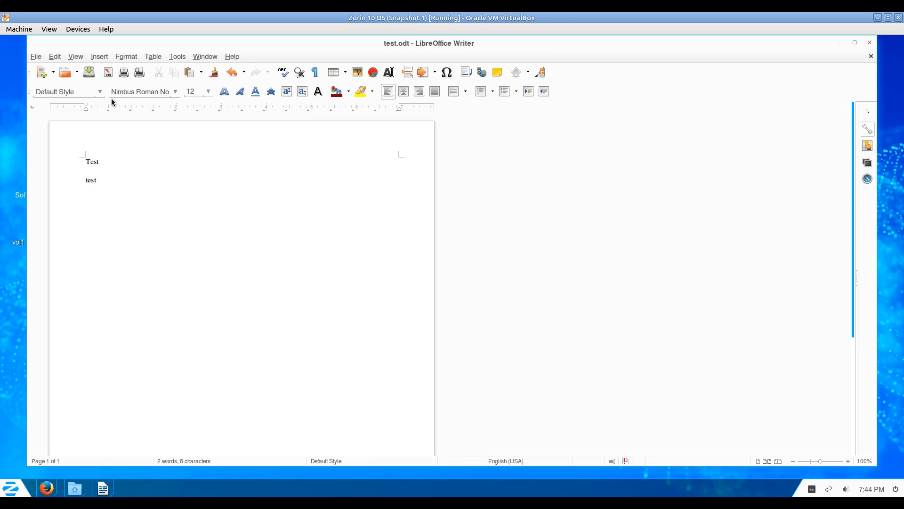
{"action": "left_click", "coordinate": [89, 72]}
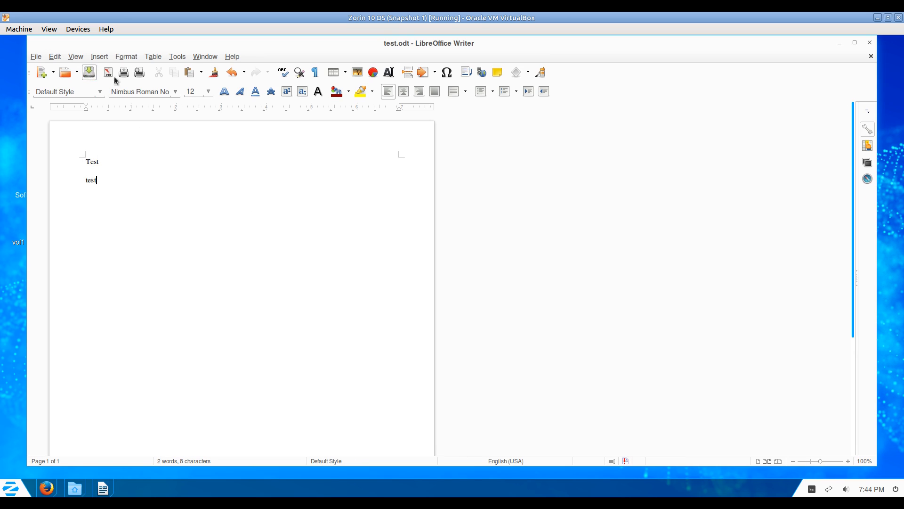
Close Writer and permanently delete the test folder, test.odt and Software Updater from vol1.
{"action": "left_click", "coordinate": [870, 45]}
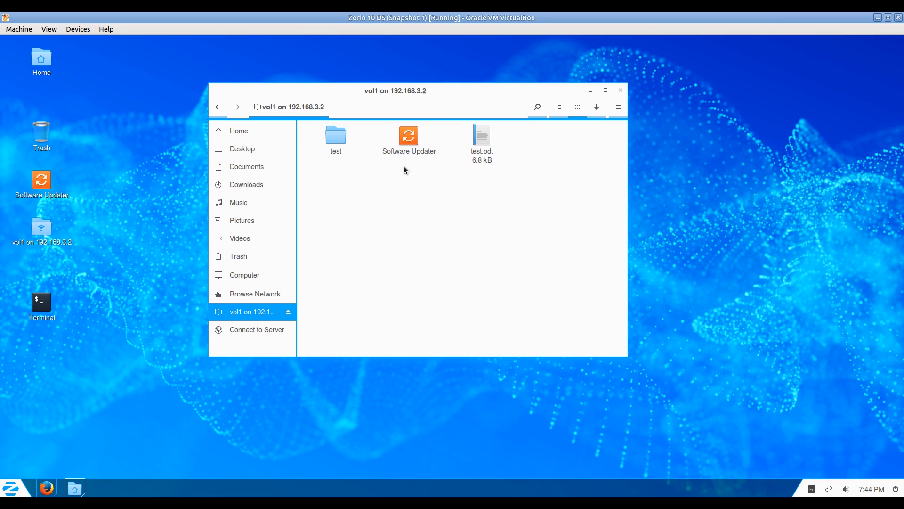
{"action": "key", "text": "ctrl+a"}
{"action": "key", "text": "shift+Delete"}
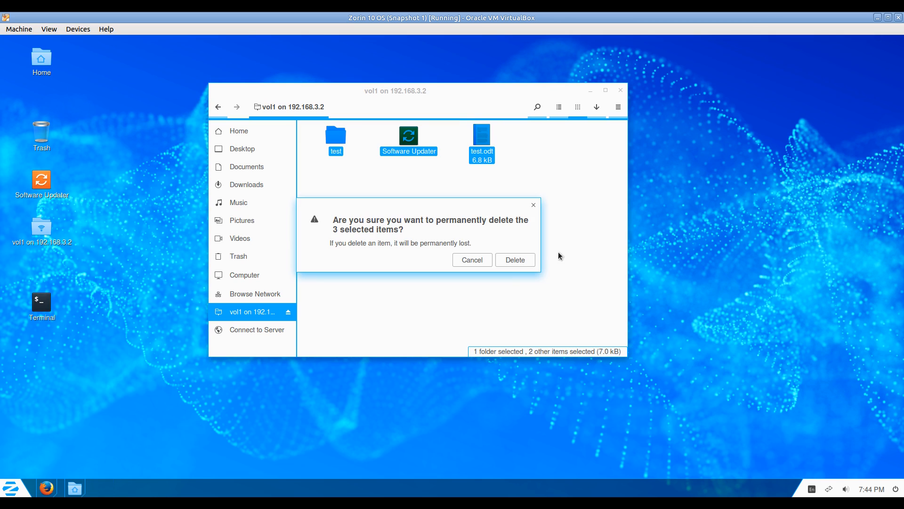
{"action": "left_click", "coordinate": [508, 262]}
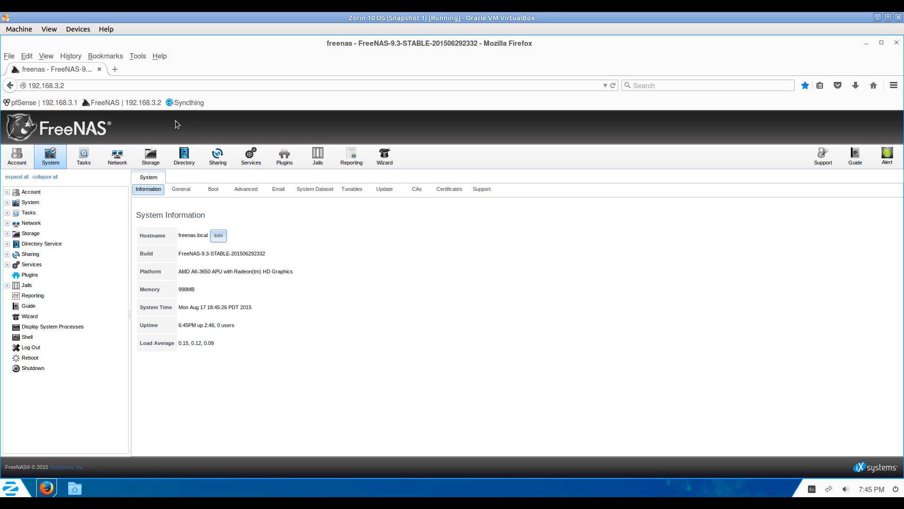
Install the Syncthing plugin from Available plugins and switch its service ON under Installed.
{"action": "left_click", "coordinate": [285, 155]}
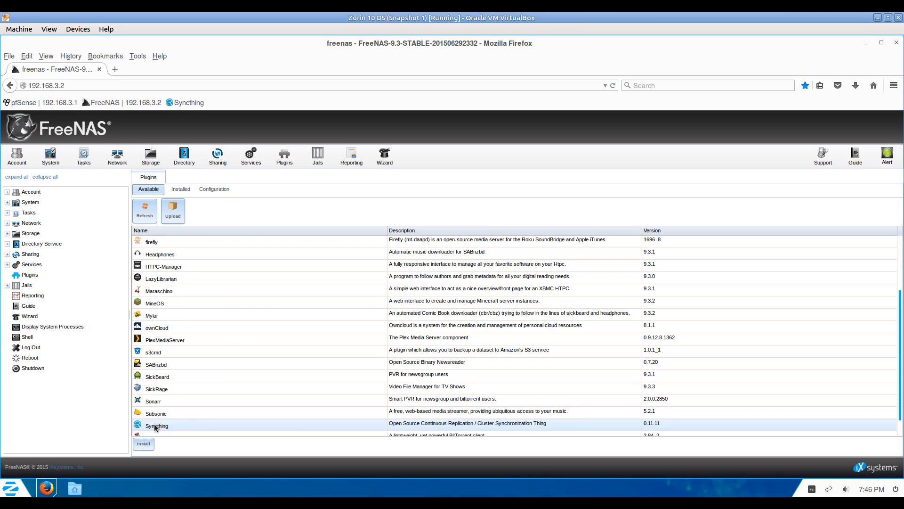
{"action": "left_click", "coordinate": [154, 426]}
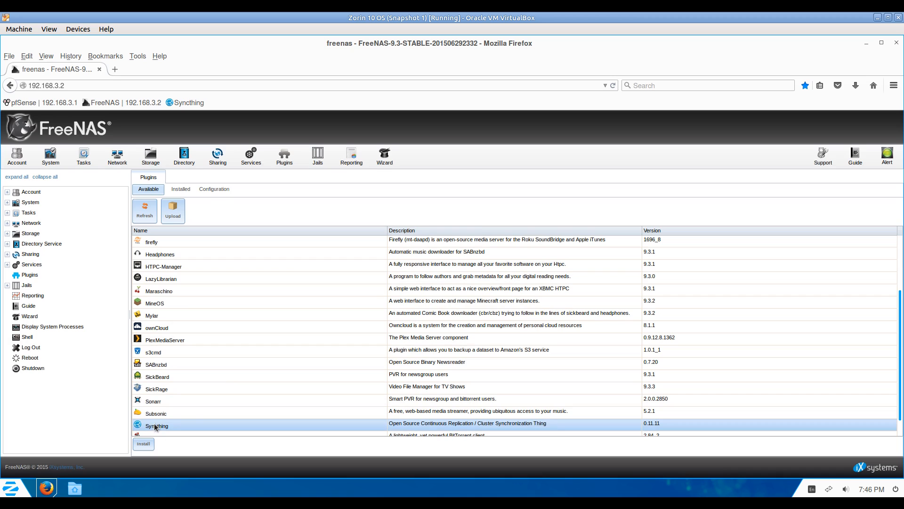
{"action": "left_click", "coordinate": [138, 445]}
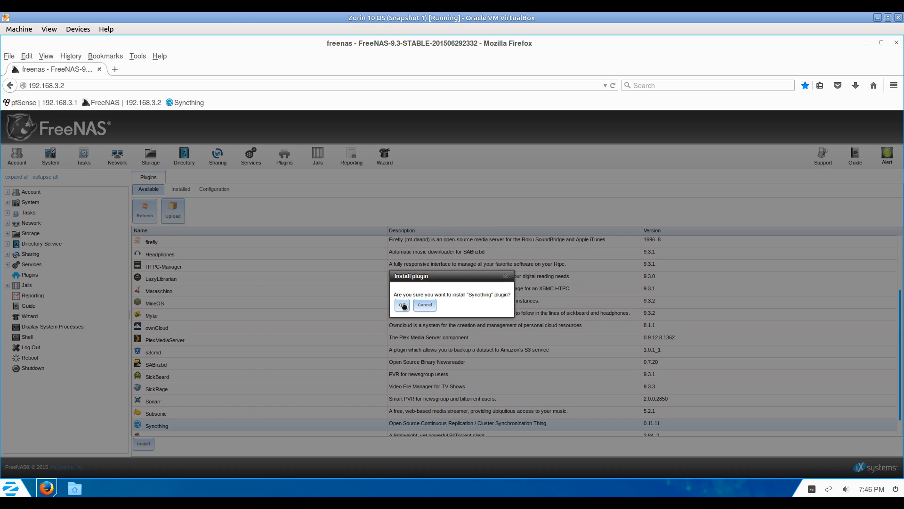
{"action": "left_click", "coordinate": [401, 304]}
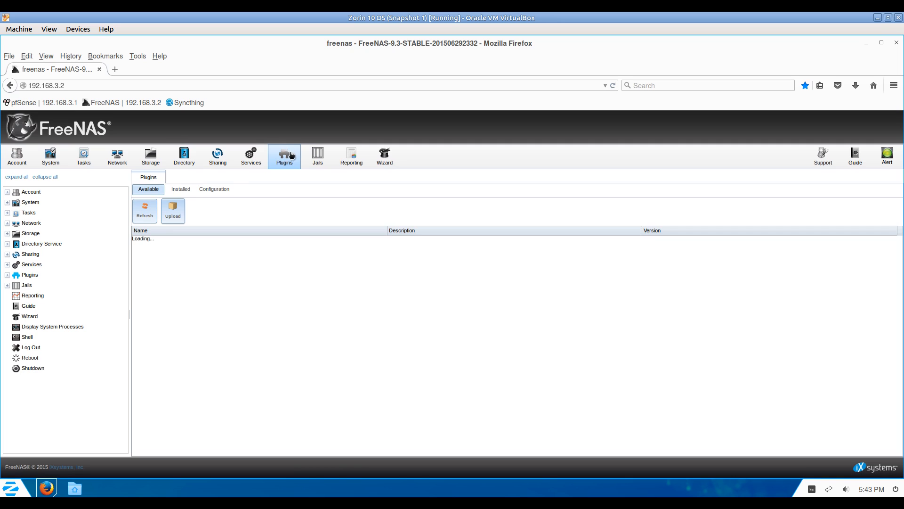
{"action": "left_click", "coordinate": [180, 188]}
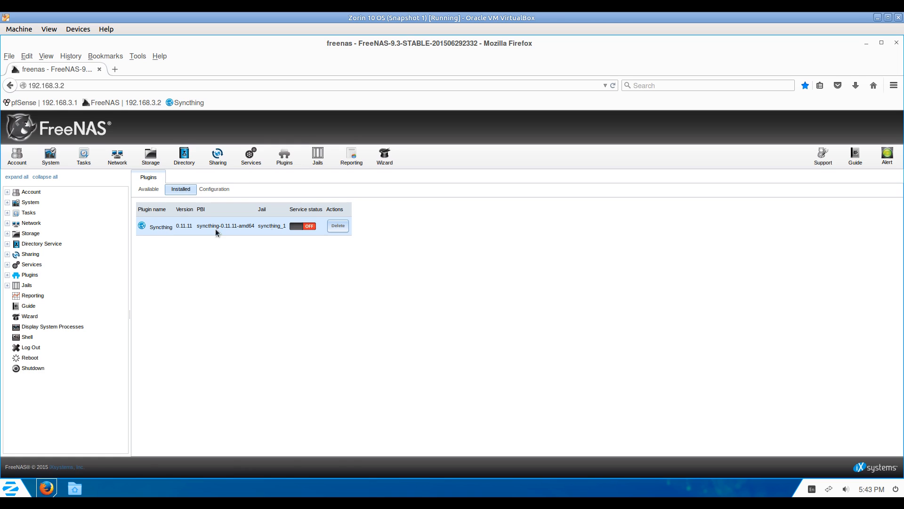
{"action": "left_click", "coordinate": [304, 226]}
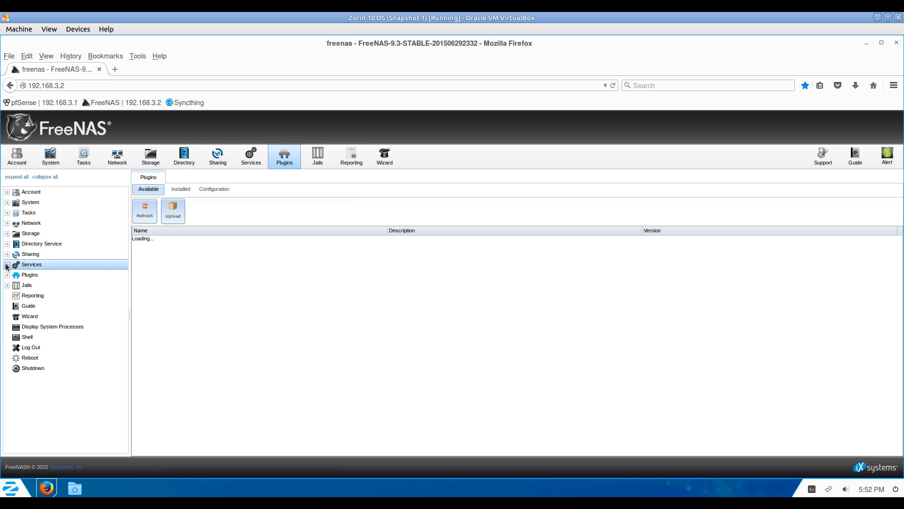
Switch the SSH service on and enable 'Login as Root with password' in its settings.
{"action": "left_click", "coordinate": [7, 265]}
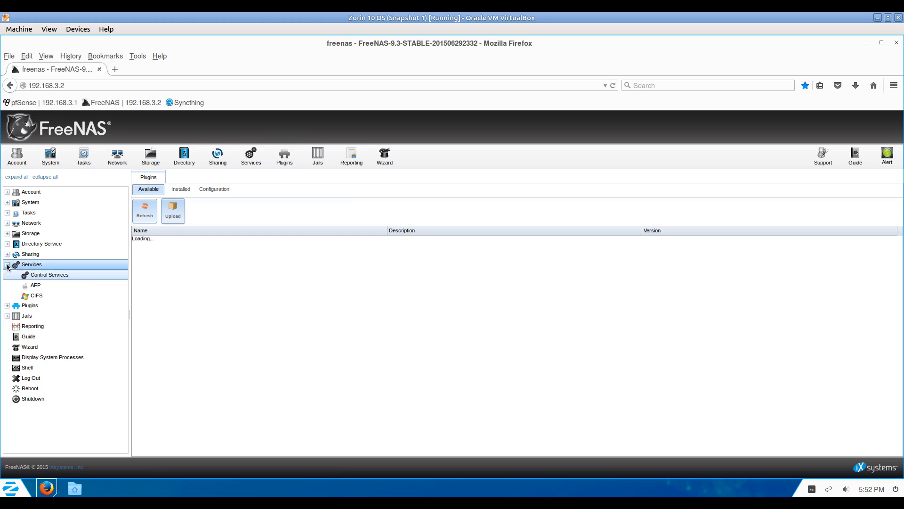
{"action": "left_click", "coordinate": [42, 274]}
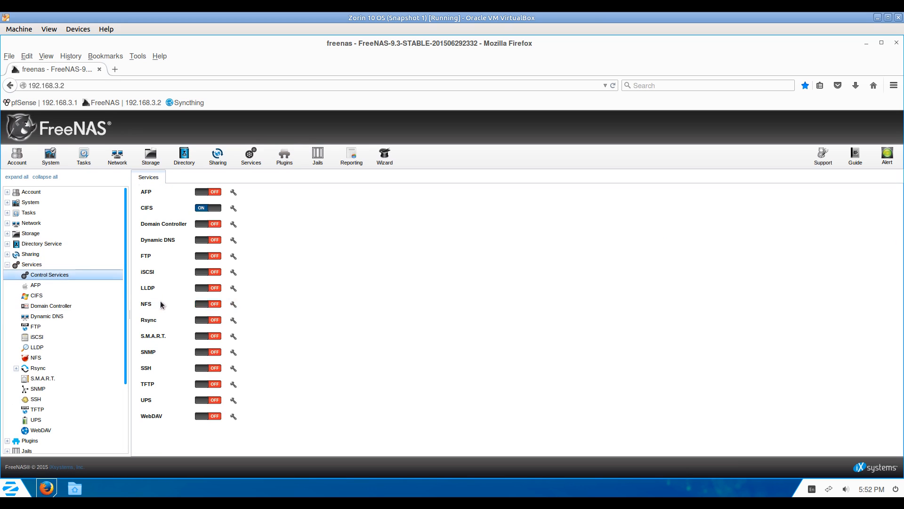
{"action": "left_click", "coordinate": [203, 370]}
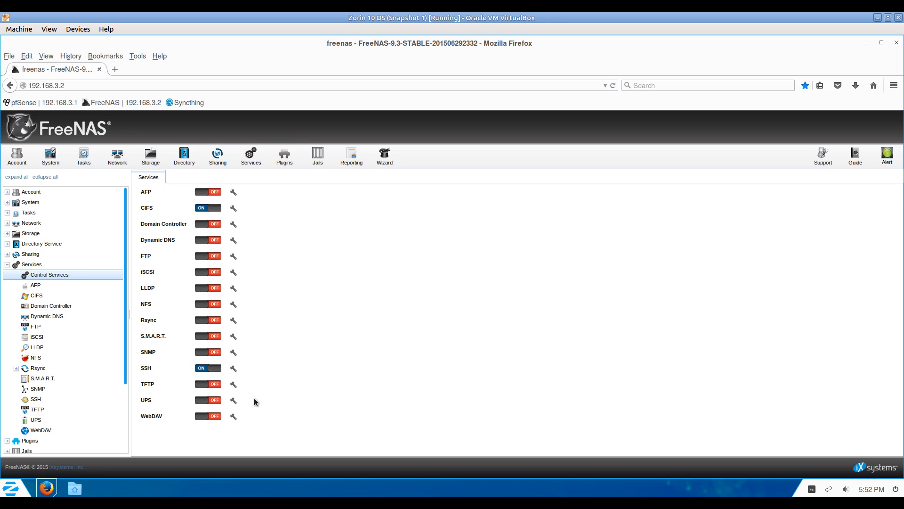
{"action": "left_click", "coordinate": [233, 370]}
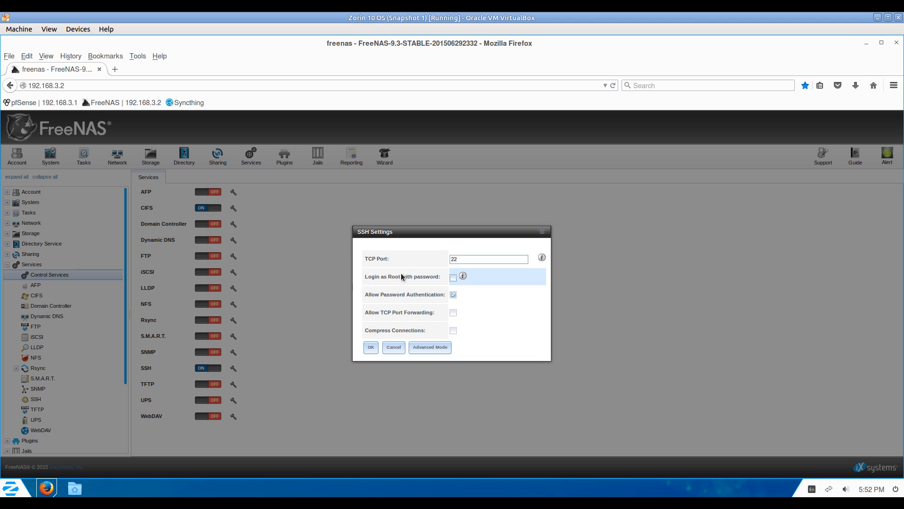
{"action": "left_click", "coordinate": [453, 277]}
{"action": "left_click", "coordinate": [371, 347]}
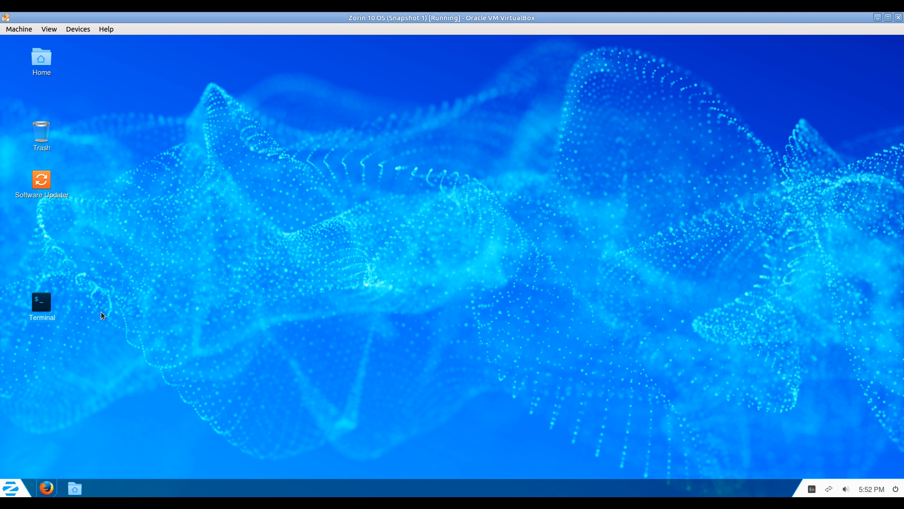
In a new terminal, SSH into 192.168.3.2 as root and log in with the password.
{"action": "key", "text": "ctrl+alt+t"}
{"action": "type", "text": "ss"}
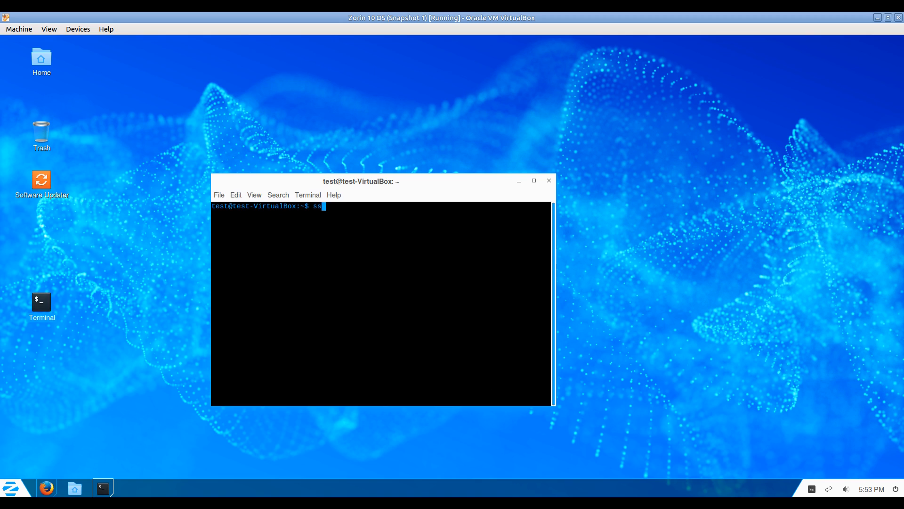
{"action": "type", "text": "h root@192.168.3.2"}
{"action": "key", "text": "Return"}
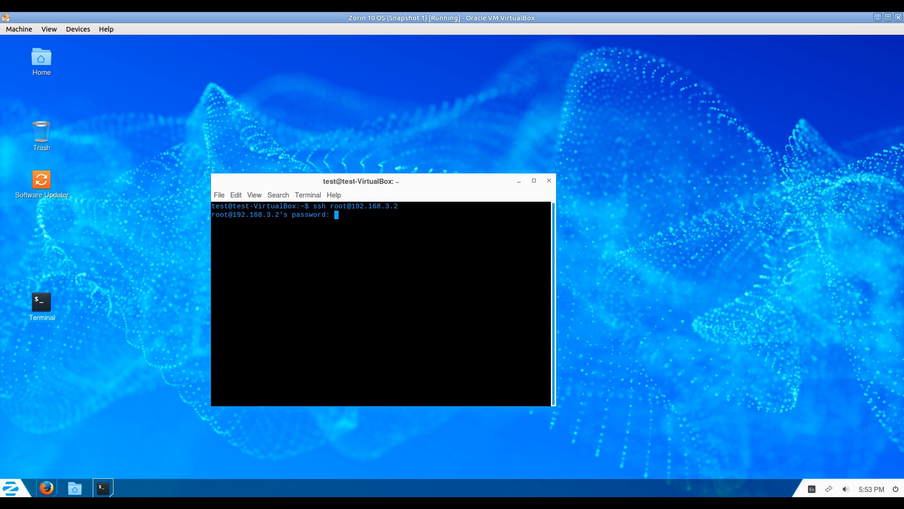
{"action": "key", "text": "Return"}
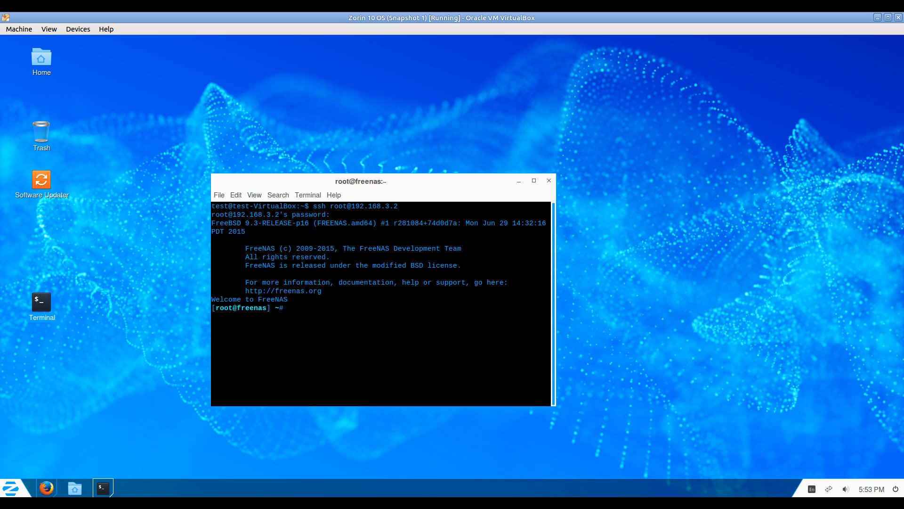
List the running jails, open a tcsh shell in jail 1 (syncthing_1) and list its root.
{"action": "type", "text": "ls"}
{"action": "key", "text": "Return"}
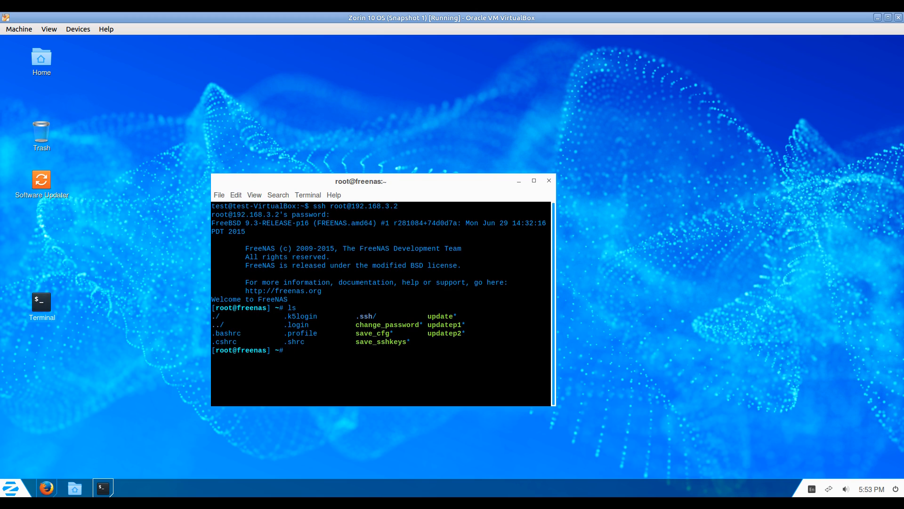
{"action": "type", "text": "jls"}
{"action": "key", "text": "Return"}
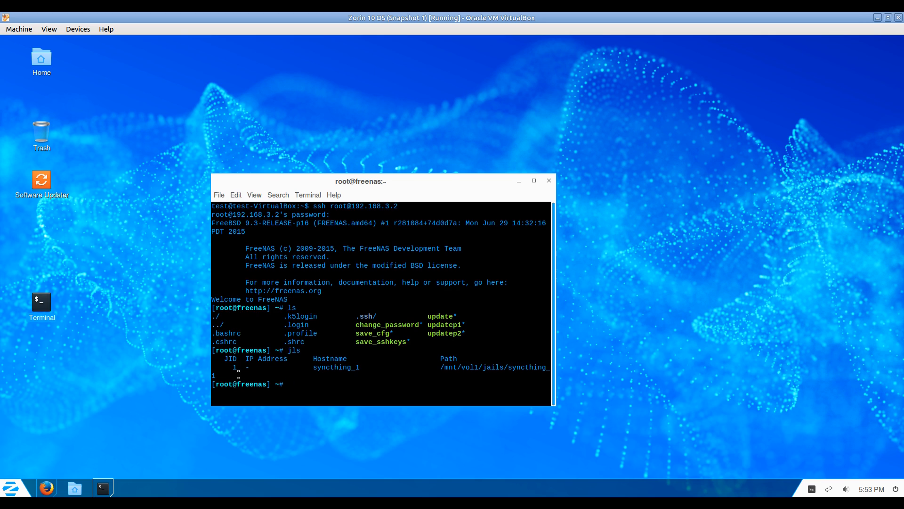
{"action": "left_click_drag", "start_coordinate": [230, 365], "coordinate": [250, 367]}
{"action": "left_click", "coordinate": [334, 383]}
{"action": "type", "text": "jexec 1 tcsh"}
{"action": "key", "text": "Return"}
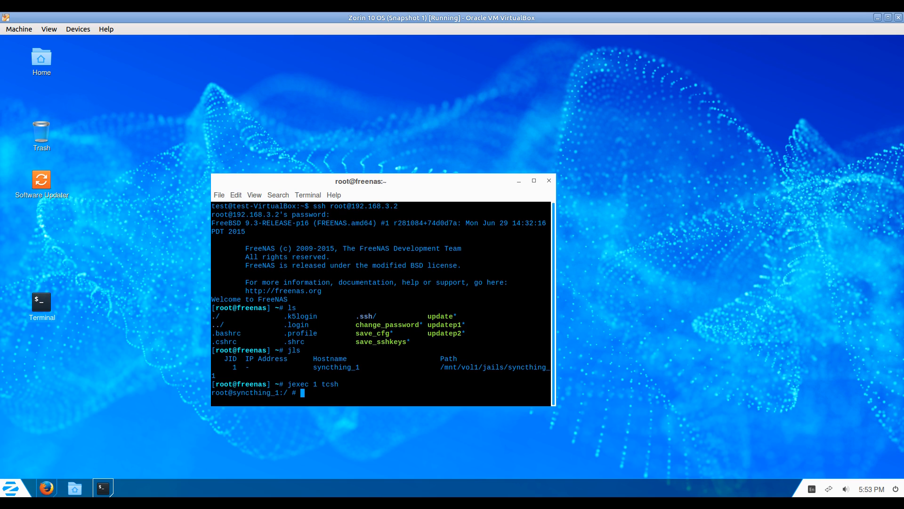
{"action": "type", "text": "ls"}
{"action": "key", "text": "Return"}
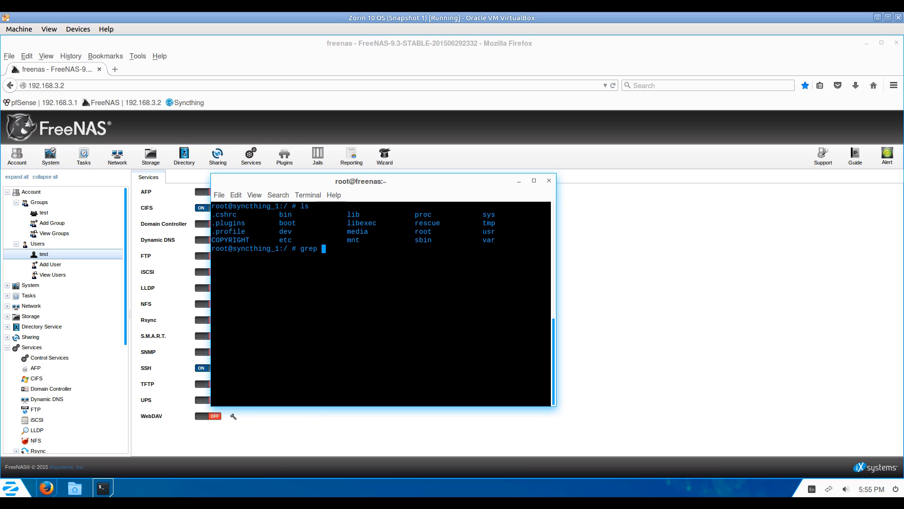
Grep /etc/passwd for syncthing and note its UID/GID 983.
{"action": "type", "text": "\"syncthing\" /etc/passwd"}
{"action": "key", "text": "Return"}
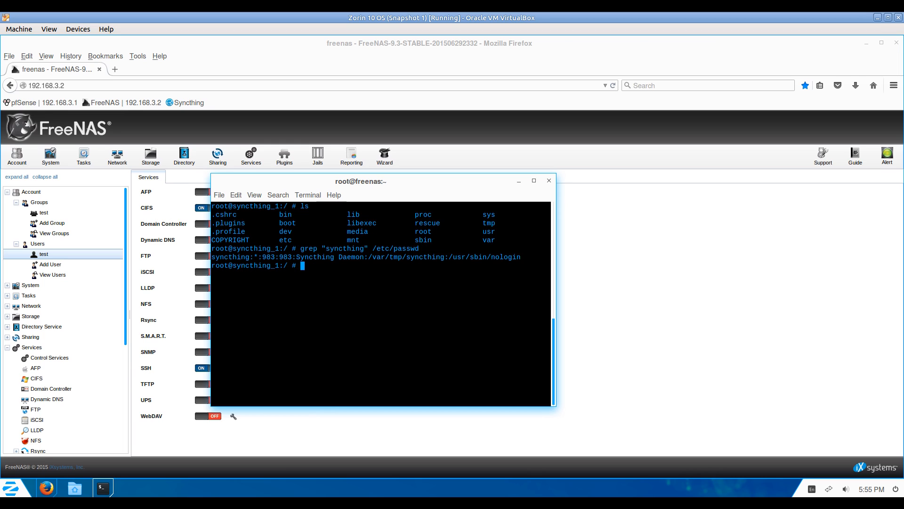
{"action": "left_click_drag", "start_coordinate": [263, 256], "coordinate": [295, 257]}
{"action": "left_click_drag", "start_coordinate": [328, 248], "coordinate": [369, 246]}
{"action": "left_click", "coordinate": [266, 256]}
Exit the jail shell and the SSH session, and close the terminal.
{"action": "type", "text": "exit"}
{"action": "key", "text": "Return"}
{"action": "type", "text": "exit"}
{"action": "key", "text": "Return"}
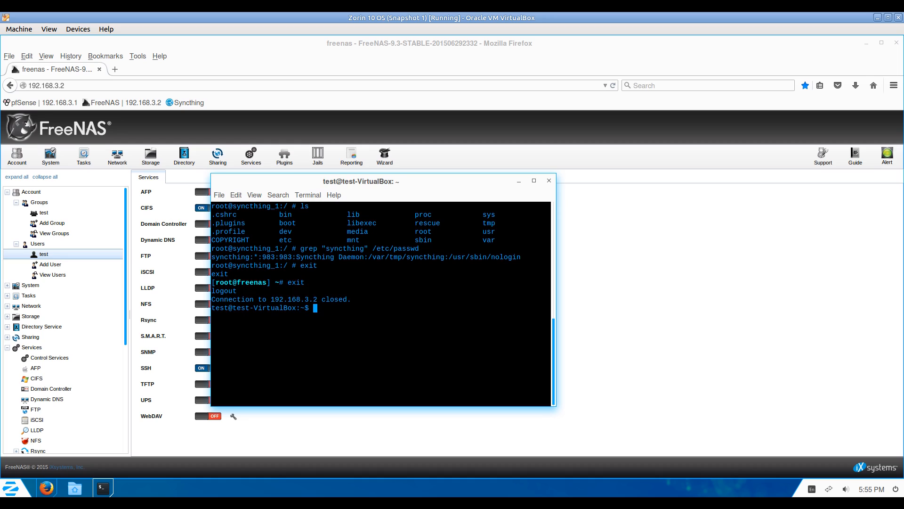
{"action": "type", "text": "exit"}
{"action": "key", "text": "Return"}
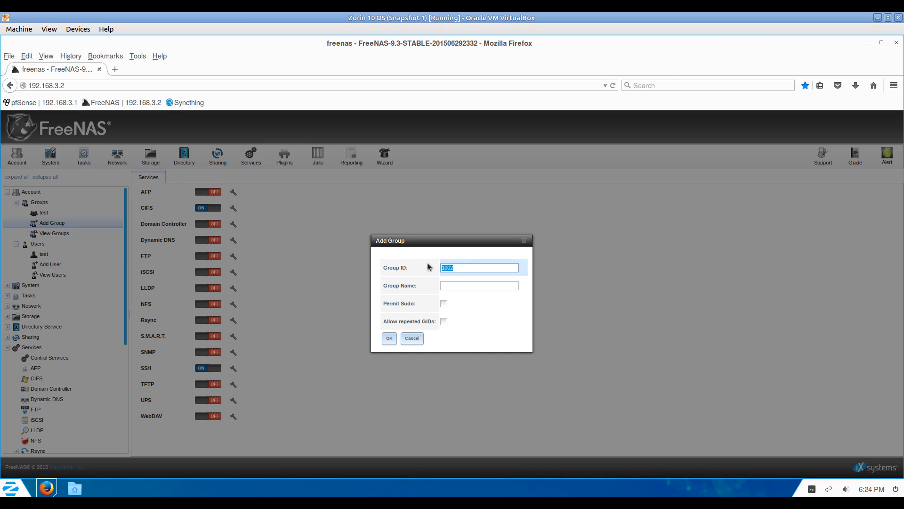
Name the group syncthing with ID 983 and save it.
{"action": "left_click", "coordinate": [458, 284]}
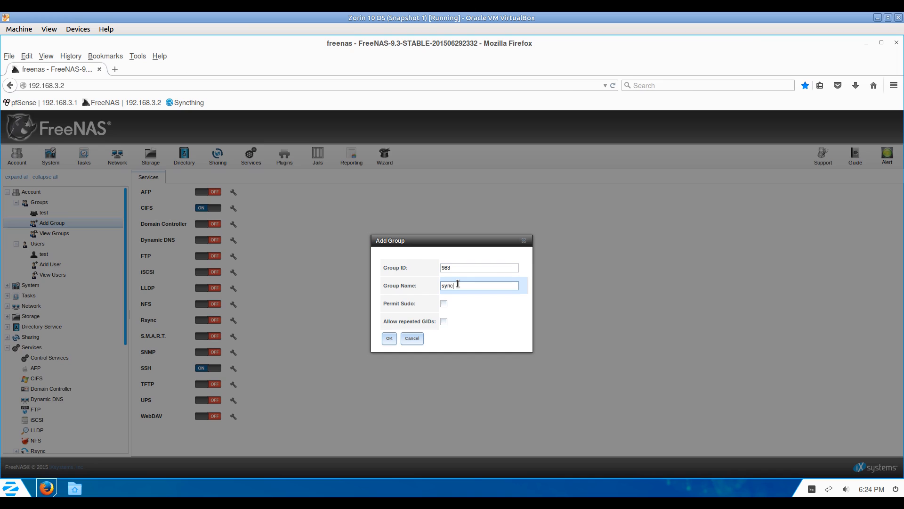
{"action": "left_click", "coordinate": [388, 338]}
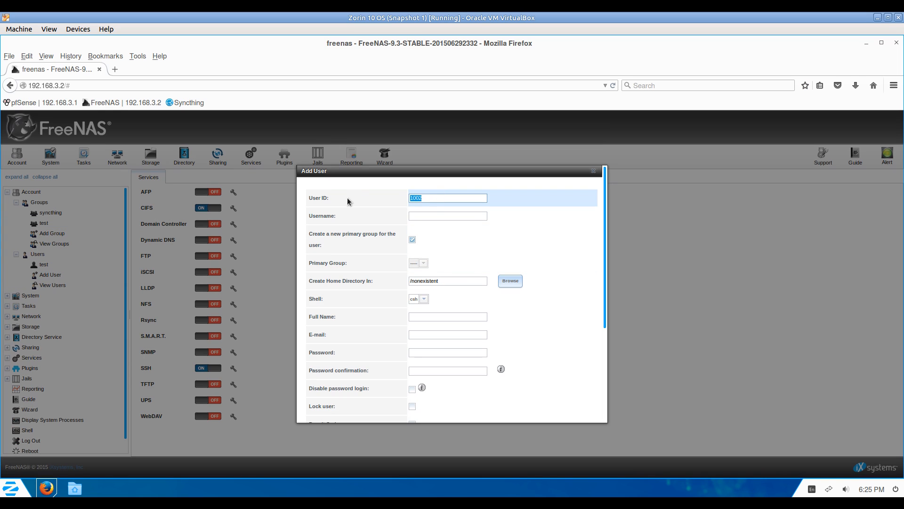
Enter user ID 983 and username syncthing, and pick syncthing as the existing primary group.
{"action": "type", "text": "983"}
{"action": "key", "text": "Tab"}
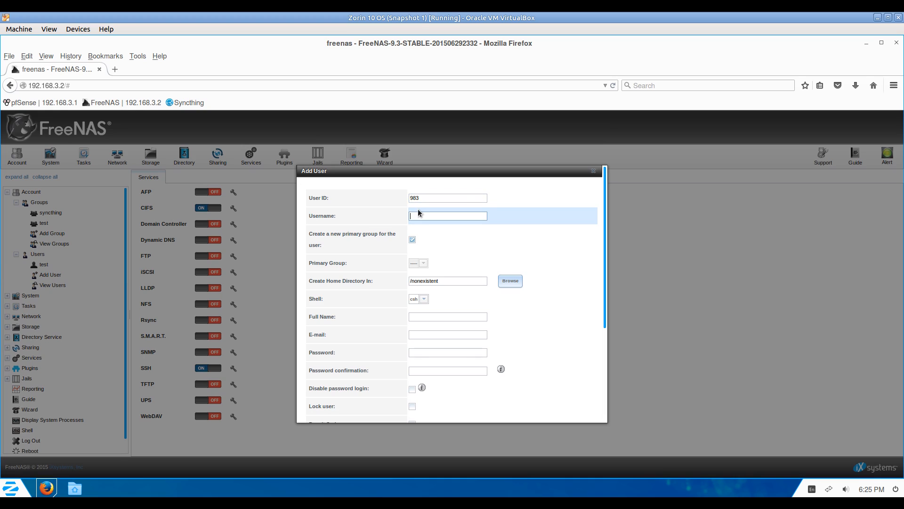
{"action": "type", "text": "syncthing"}
{"action": "left_click", "coordinate": [412, 239]}
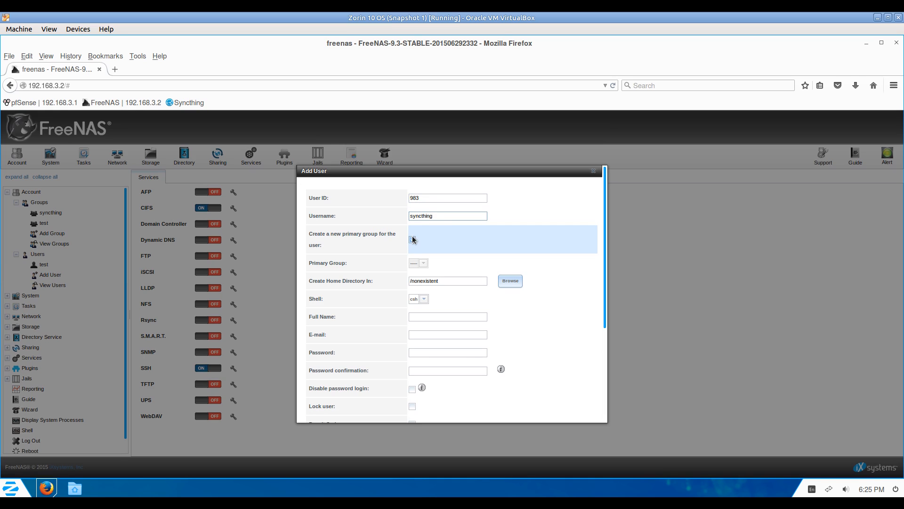
{"action": "left_click", "coordinate": [412, 240]}
{"action": "left_click", "coordinate": [412, 240]}
{"action": "left_click", "coordinate": [425, 264]}
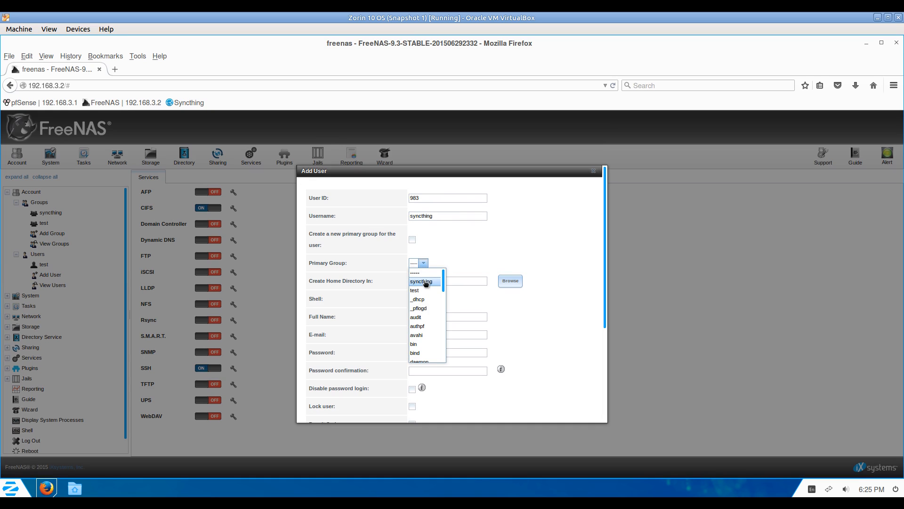
{"action": "left_click", "coordinate": [425, 282]}
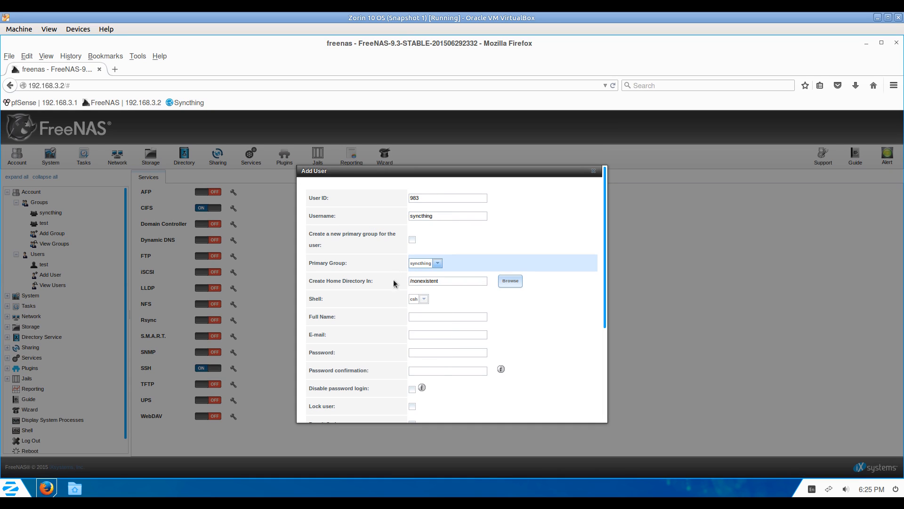
Set full name syncthing and the account password, then save the user.
{"action": "left_click", "coordinate": [435, 315]}
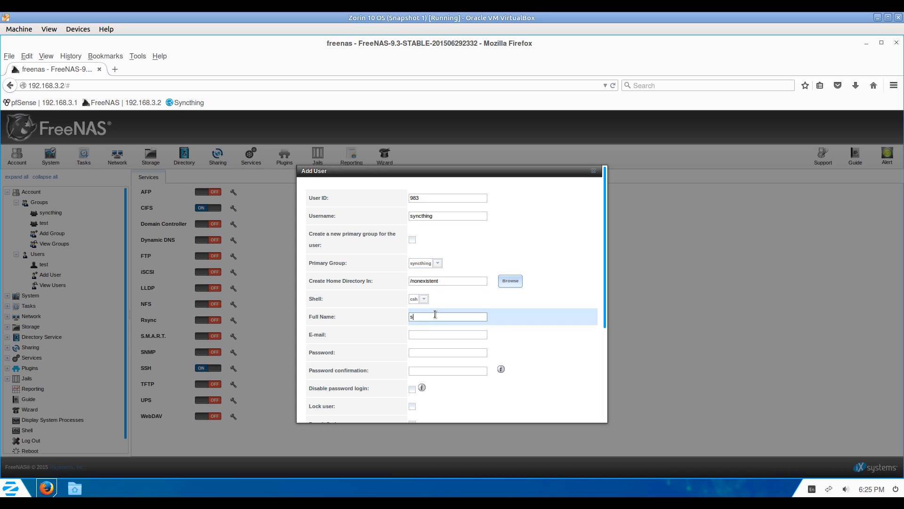
{"action": "type", "text": "syncthing"}
{"action": "left_click", "coordinate": [434, 333]}
{"action": "left_click", "coordinate": [437, 352]}
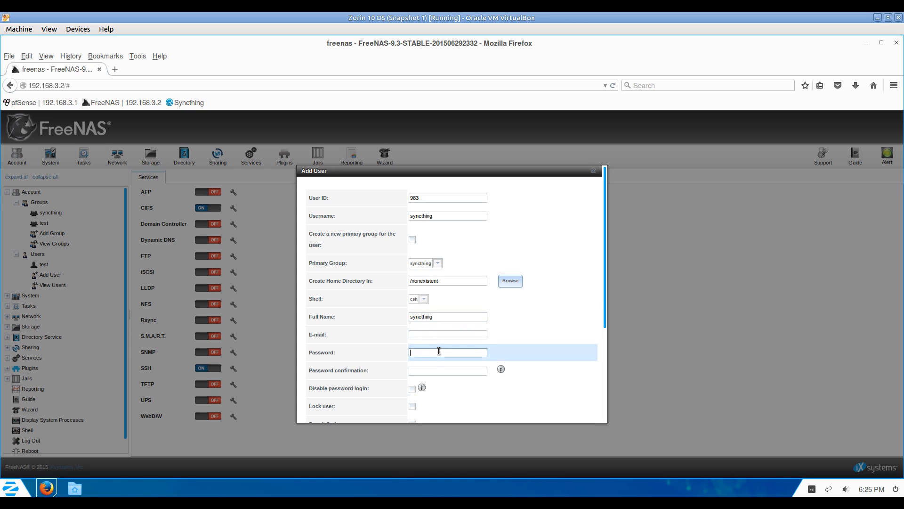
{"action": "left_click", "coordinate": [432, 371]}
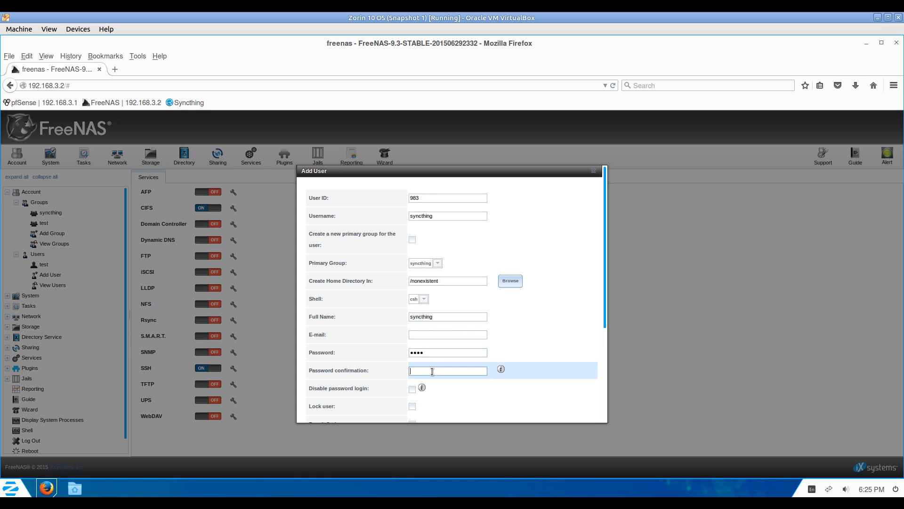
{"action": "type", "text": "●●●●"}
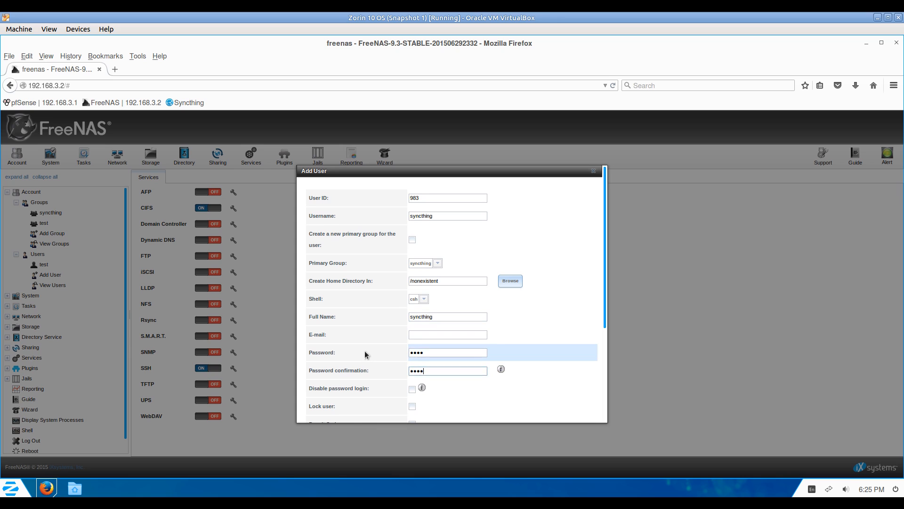
{"action": "scroll", "coordinate": [365, 353], "scroll_direction": "down", "scroll_amount": 3}
{"action": "key", "text": "Return"}
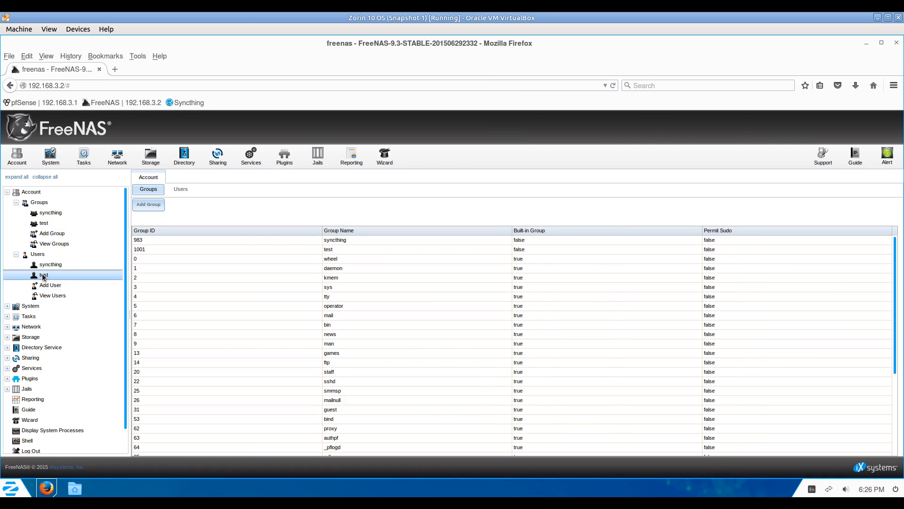
{"action": "left_click", "coordinate": [42, 275]}
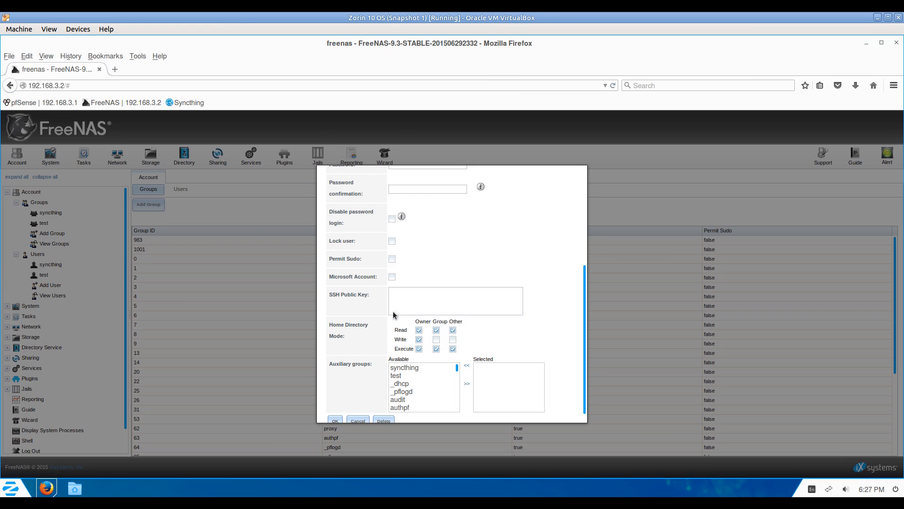
Add the test user to the syncthing auxiliary group and save it.
{"action": "scroll", "coordinate": [398, 296], "scroll_direction": "up", "scroll_amount": 5}
{"action": "scroll", "coordinate": [399, 290], "scroll_direction": "up", "scroll_amount": 2}
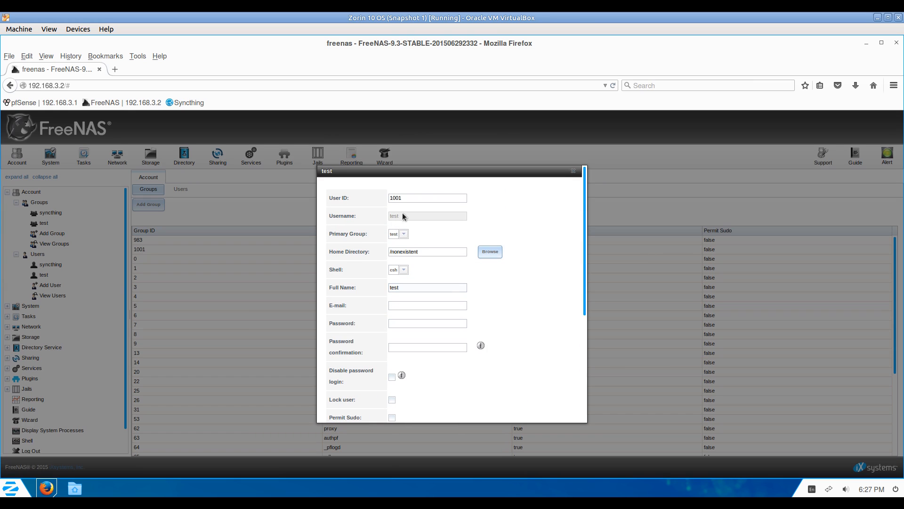
{"action": "scroll", "coordinate": [512, 341], "scroll_direction": "down", "scroll_amount": 5}
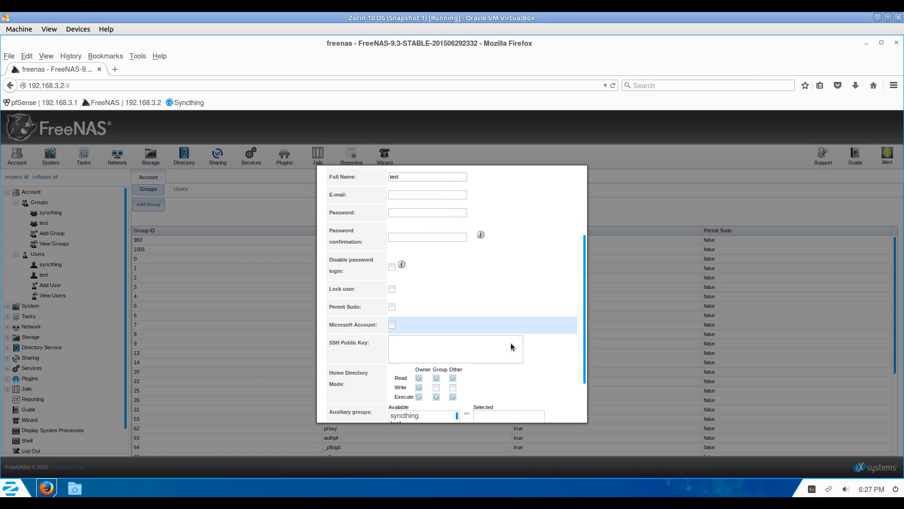
{"action": "left_click", "coordinate": [405, 355]}
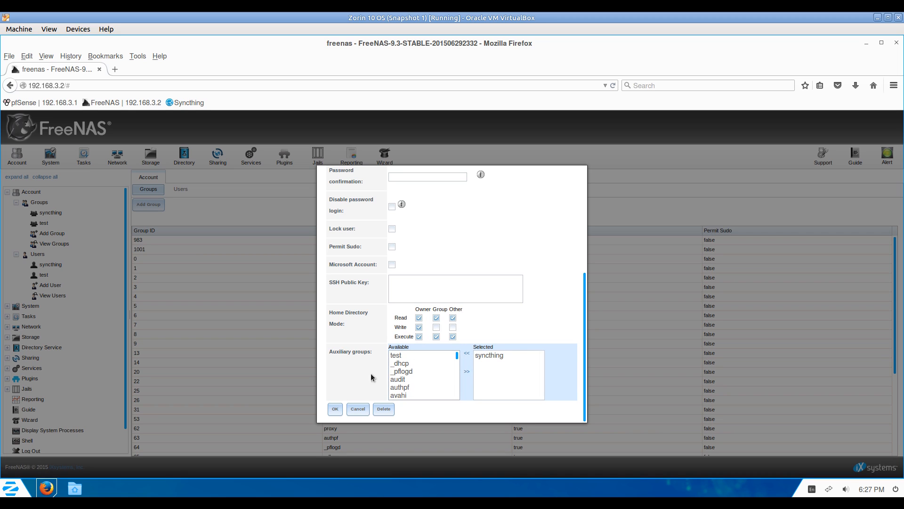
{"action": "left_click", "coordinate": [336, 409]}
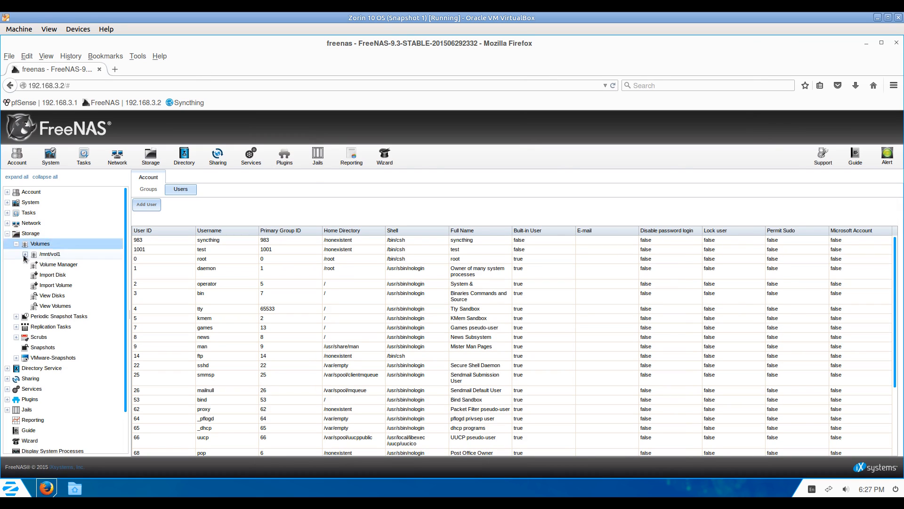
{"action": "left_click", "coordinate": [25, 255]}
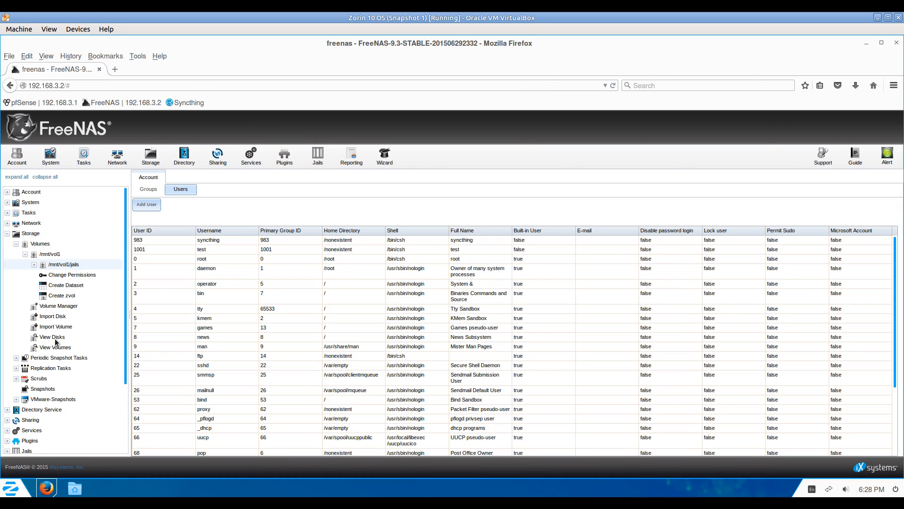
In vol1's Change Permissions dialog, set owner user and owner group to syncthing.
{"action": "left_click", "coordinate": [56, 348]}
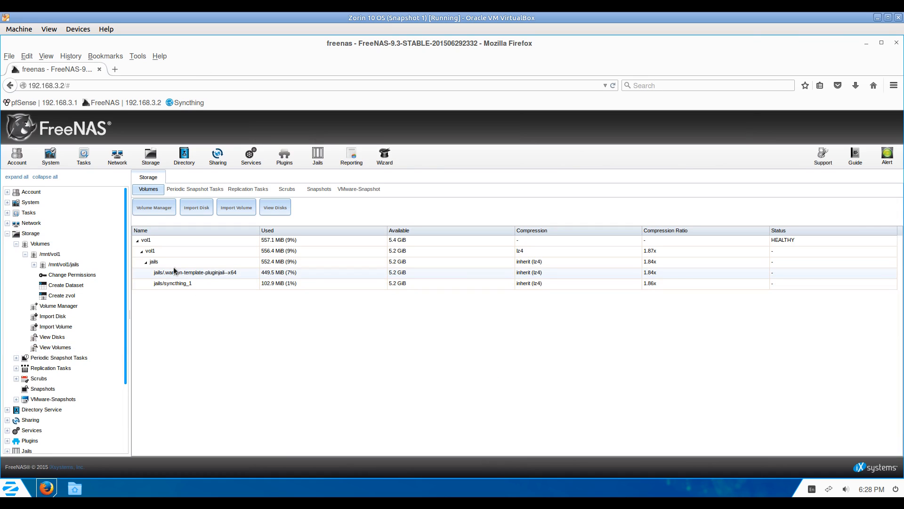
{"action": "left_click", "coordinate": [166, 250]}
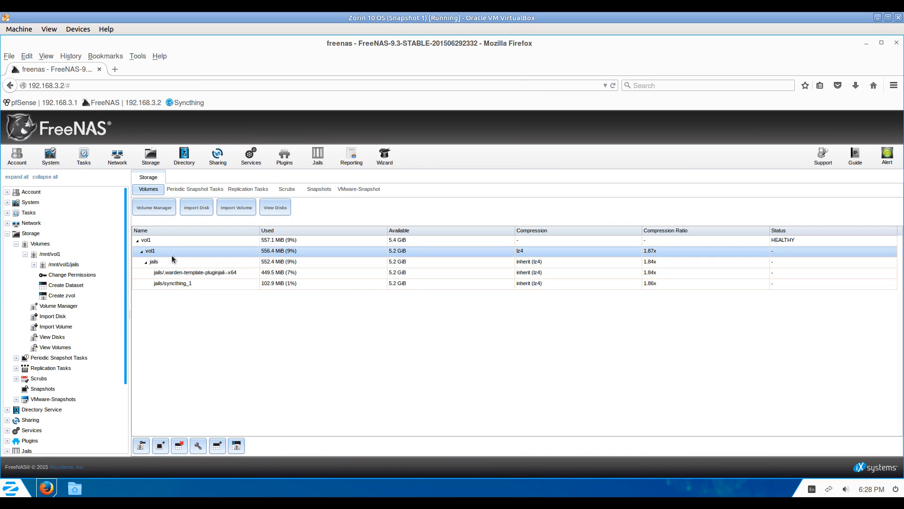
{"action": "left_click", "coordinate": [140, 445]}
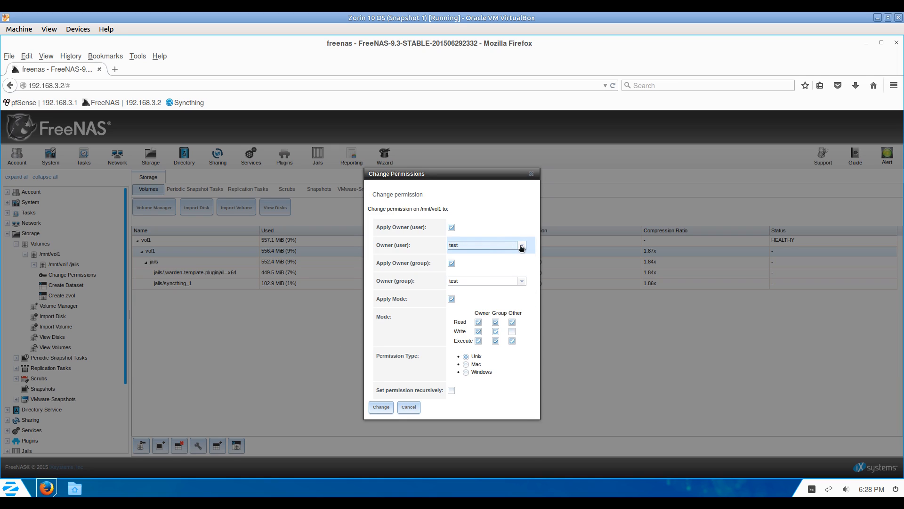
{"action": "left_click", "coordinate": [521, 245]}
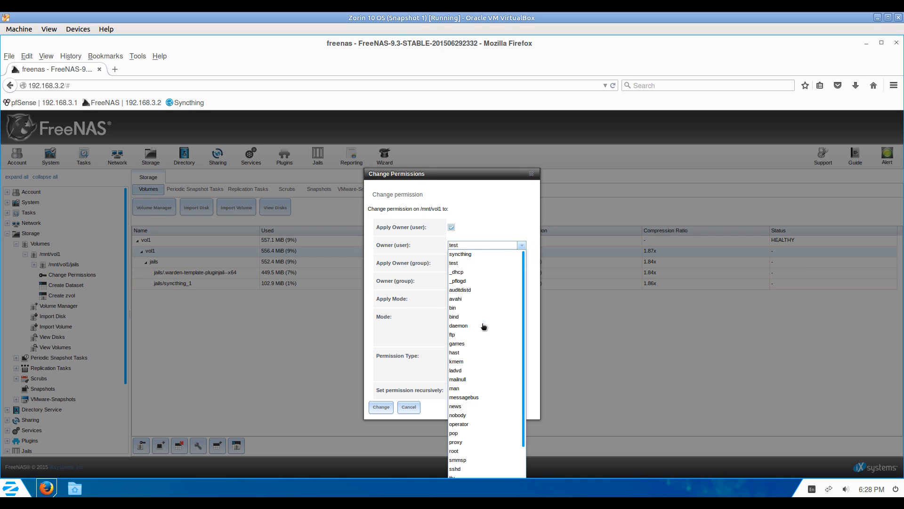
{"action": "left_click", "coordinate": [472, 257]}
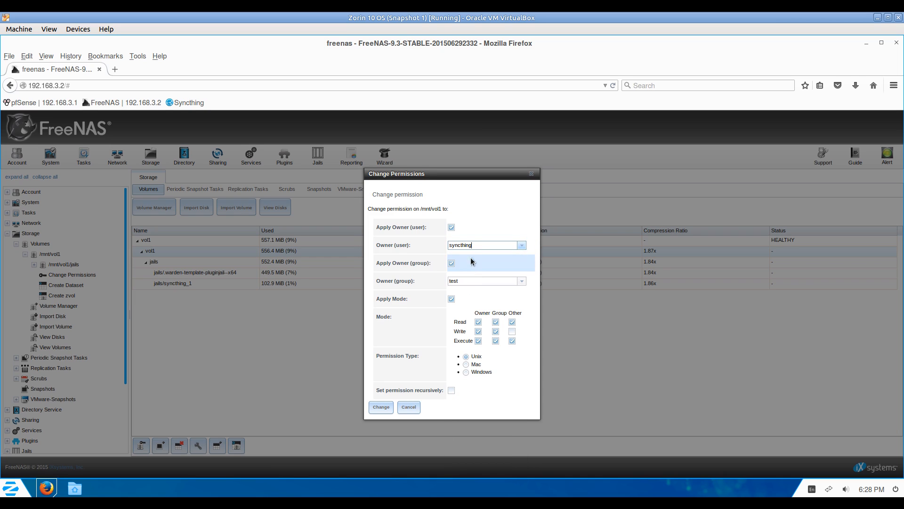
{"action": "left_click", "coordinate": [474, 282]}
{"action": "type", "text": "test"}
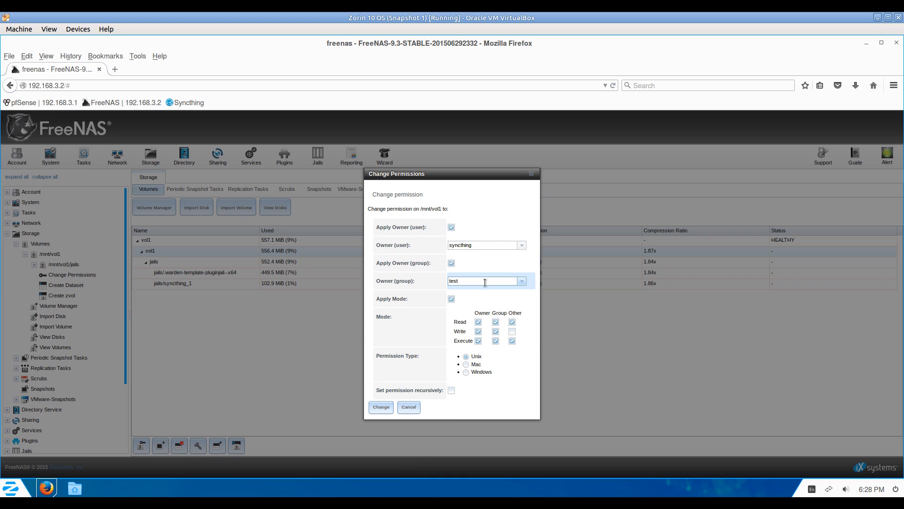
{"action": "left_click", "coordinate": [522, 281]}
{"action": "left_click", "coordinate": [460, 290]}
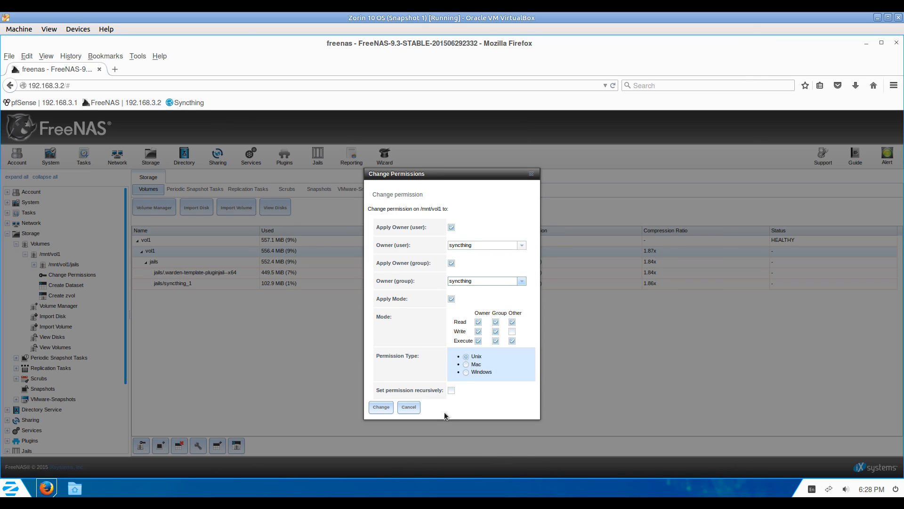
{"action": "left_click", "coordinate": [452, 390]}
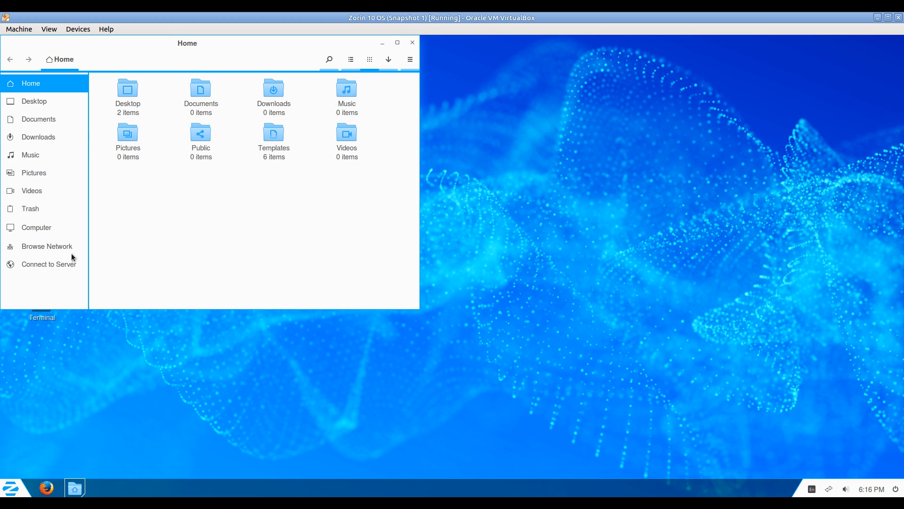
Open the vol1 share on the FREENAS network server and create a new folder.
{"action": "left_click", "coordinate": [42, 248]}
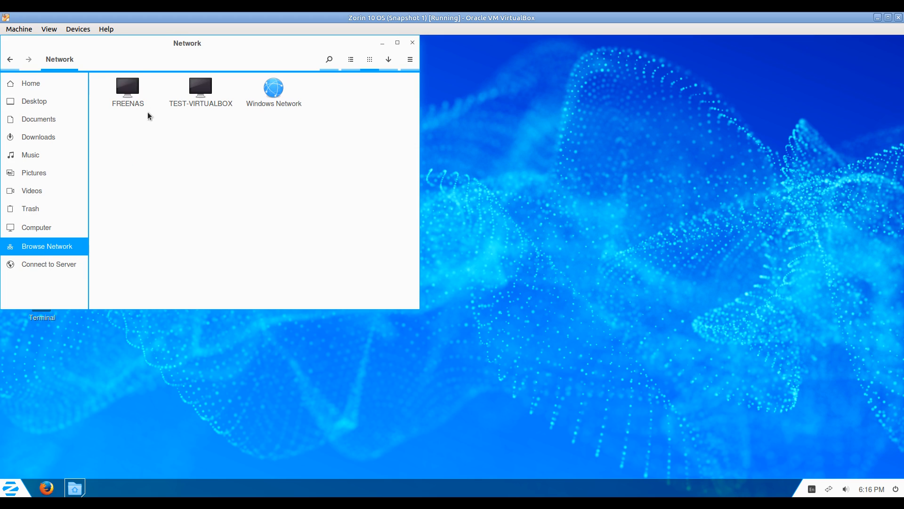
{"action": "double_click", "coordinate": [127, 89]}
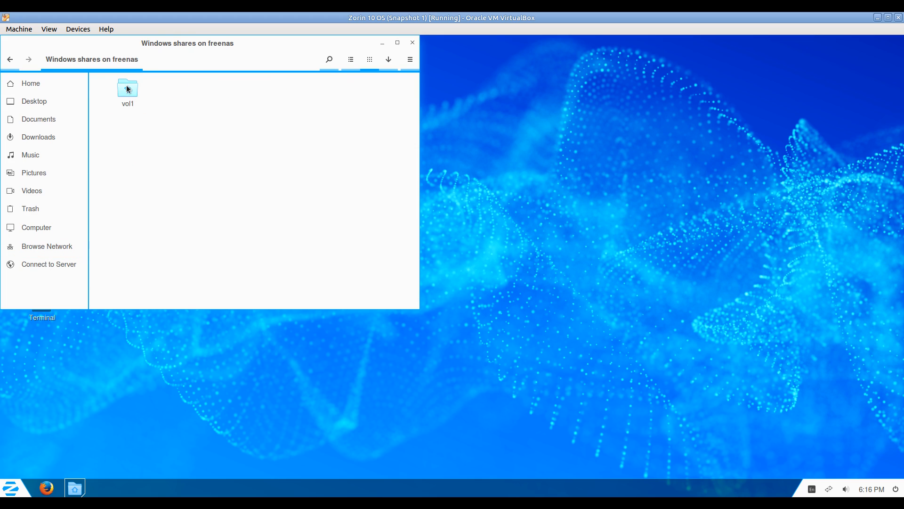
{"action": "double_click", "coordinate": [128, 89]}
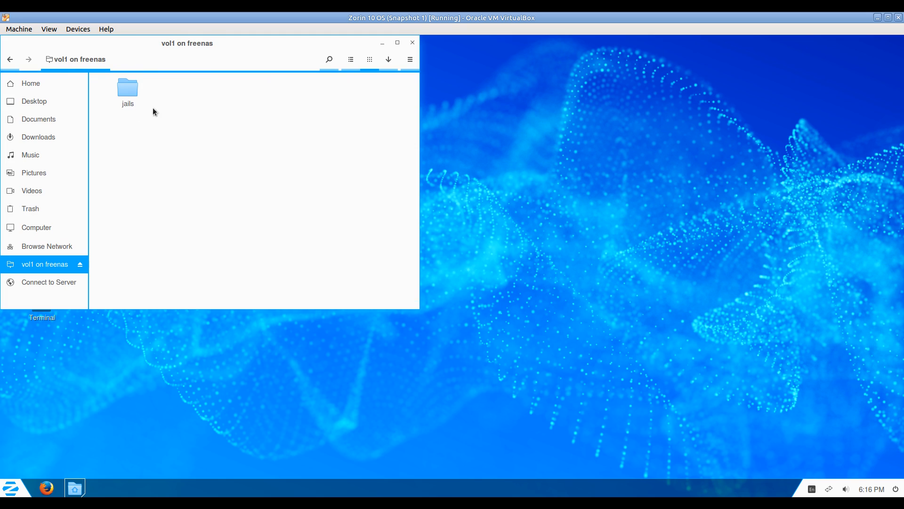
{"action": "right_click", "coordinate": [138, 174]}
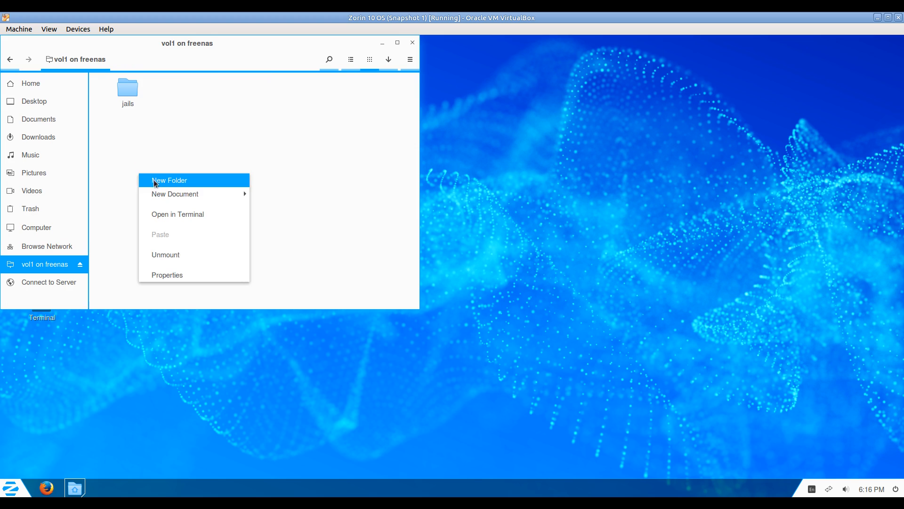
{"action": "left_click", "coordinate": [155, 178]}
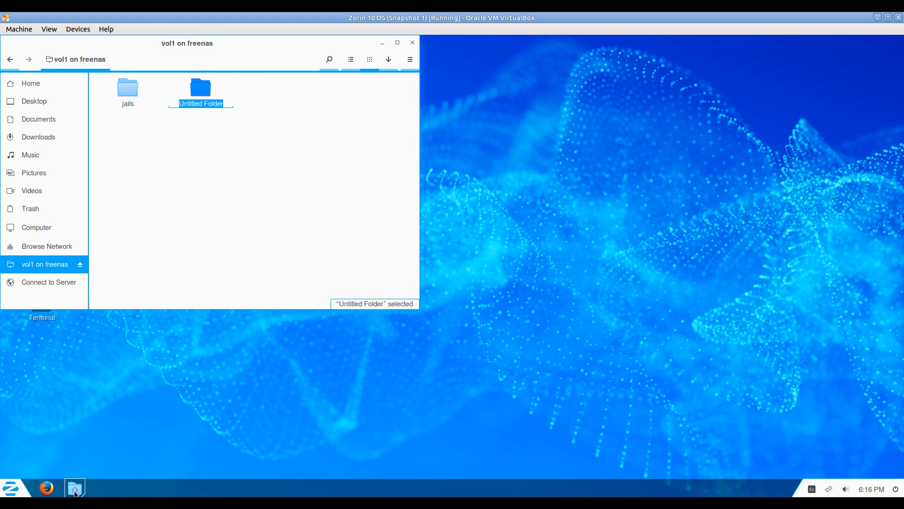
Name the new folder Desktop.
{"action": "left_click", "coordinate": [75, 492]}
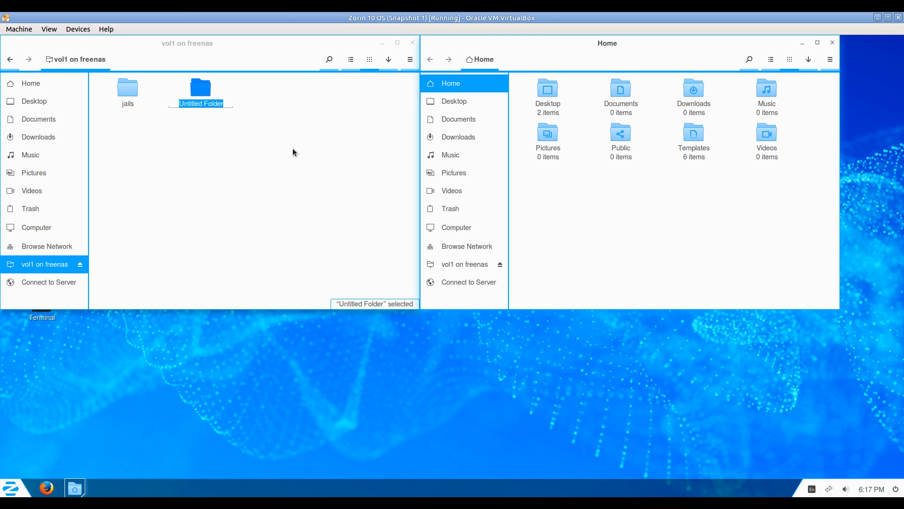
{"action": "left_click", "coordinate": [253, 45]}
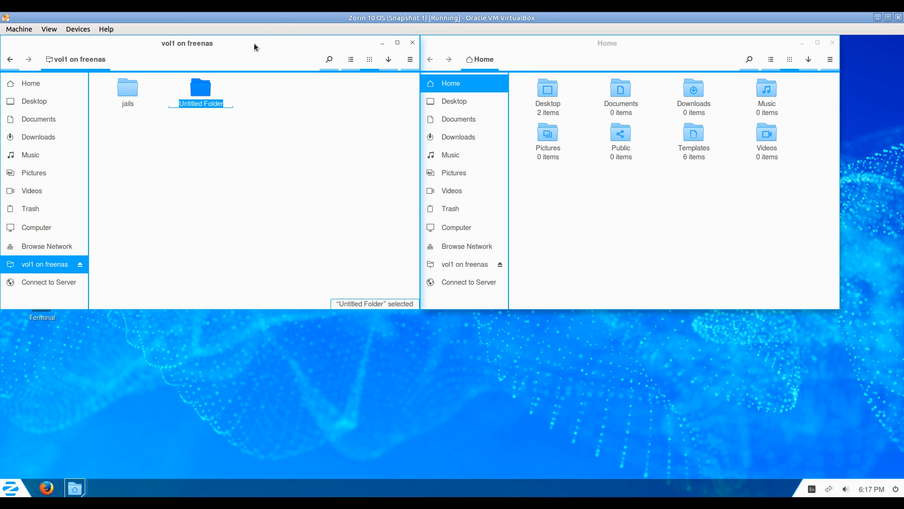
{"action": "type", "text": "Desktop"}
{"action": "key", "text": "Return"}
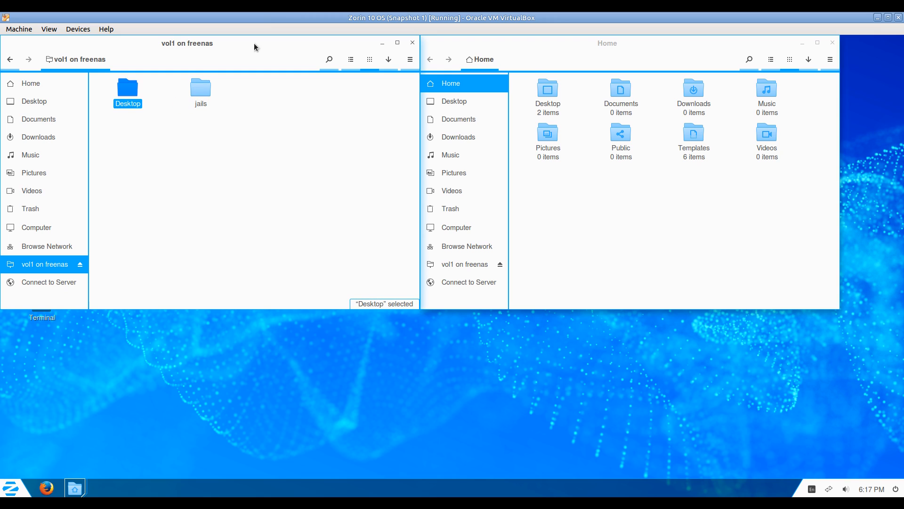
{"action": "left_click", "coordinate": [240, 144]}
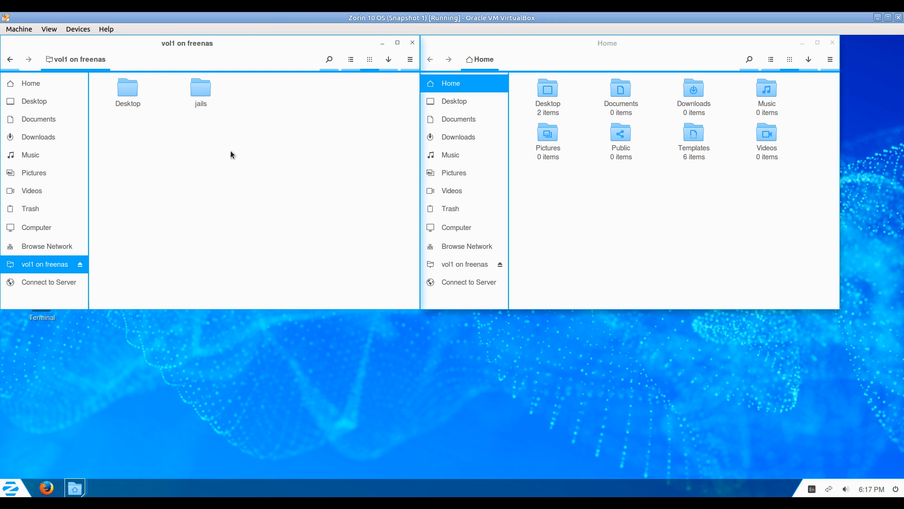
Create another folder in vol1 and name it Picture.
{"action": "key", "text": "ctrl+shift+n"}
{"action": "type", "text": "P"}
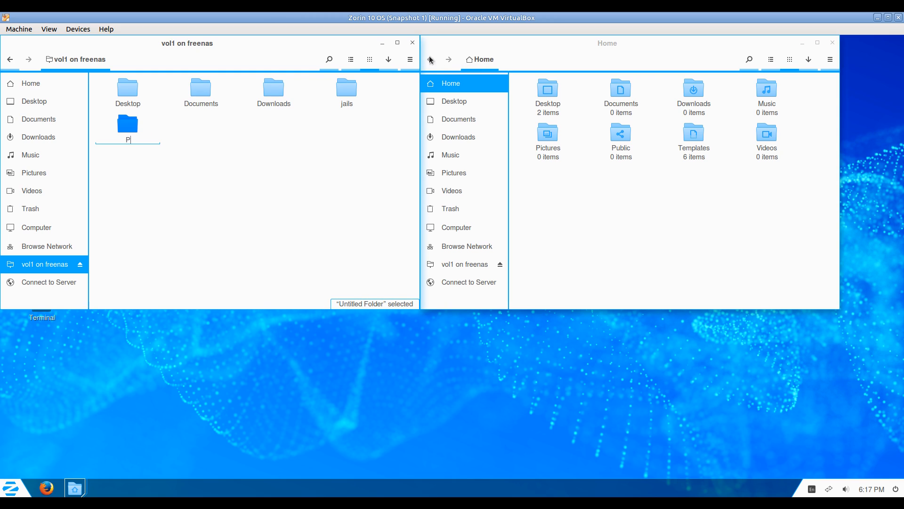
{"action": "left_click", "coordinate": [478, 60]}
{"action": "left_click", "coordinate": [457, 228]}
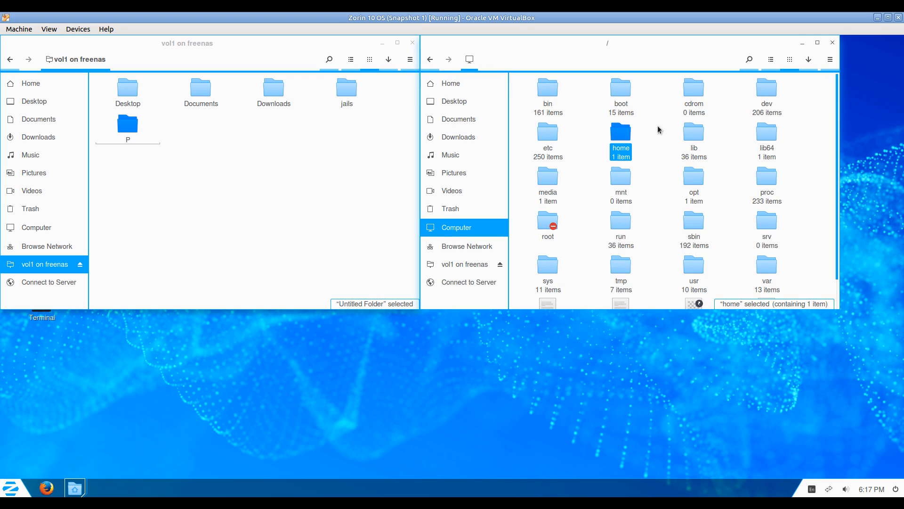
{"action": "double_click", "coordinate": [553, 99]}
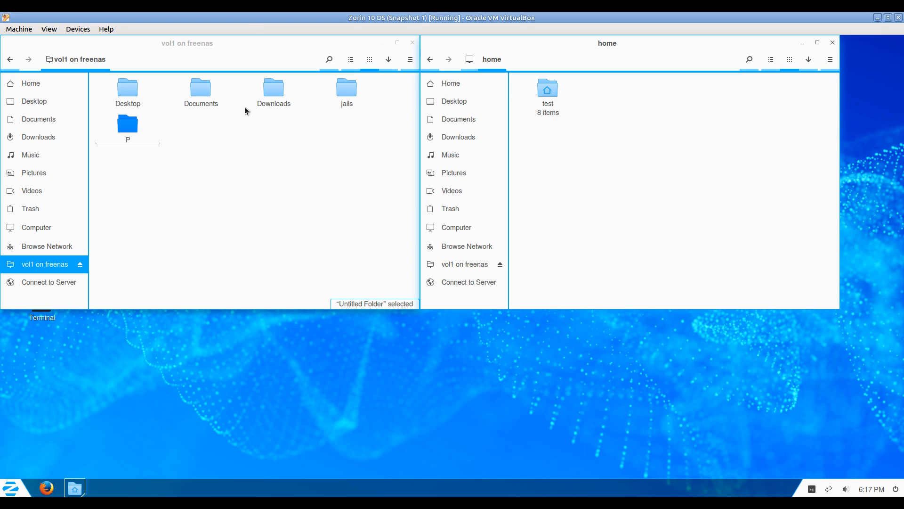
{"action": "left_click", "coordinate": [240, 46]}
{"action": "type", "text": "icture"}
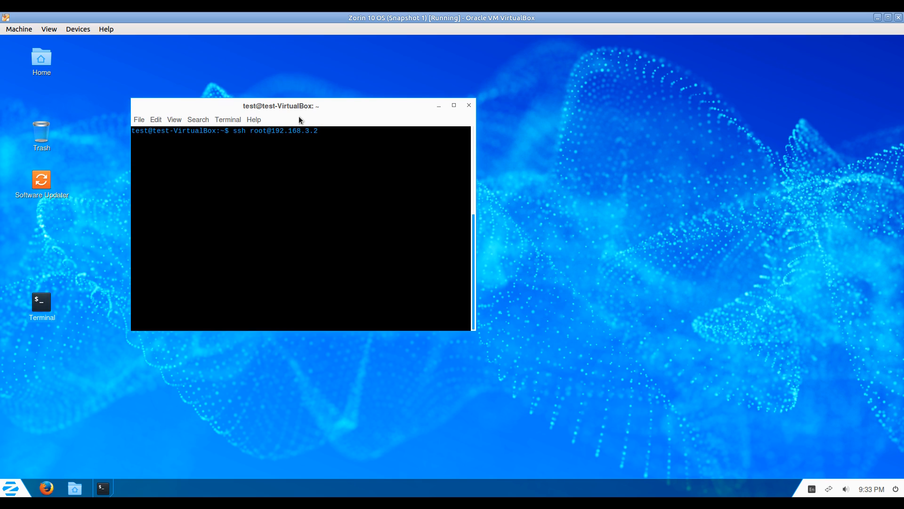
{"action": "key", "text": "Return"}
Log in as root, run jls, and open a tcsh shell in jail 1 with jexec.
{"action": "key", "text": "Return"}
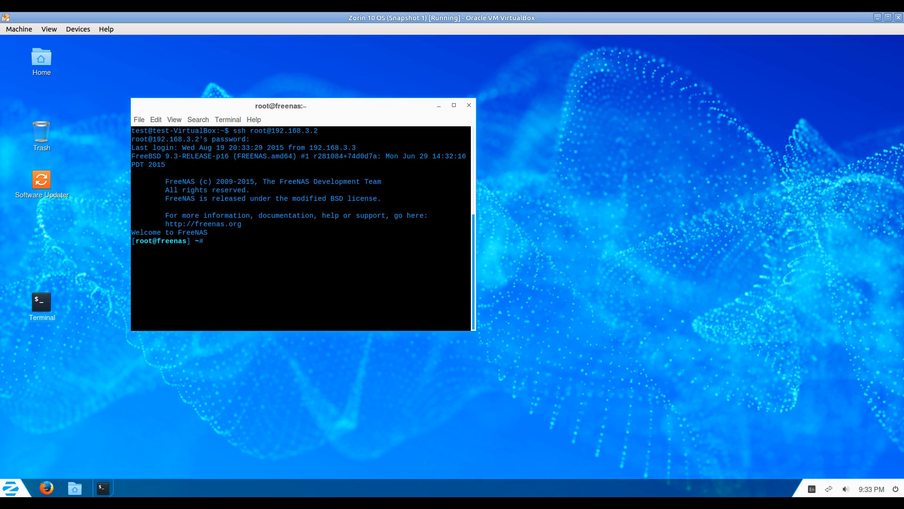
{"action": "type", "text": "jls"}
{"action": "key", "text": "Return"}
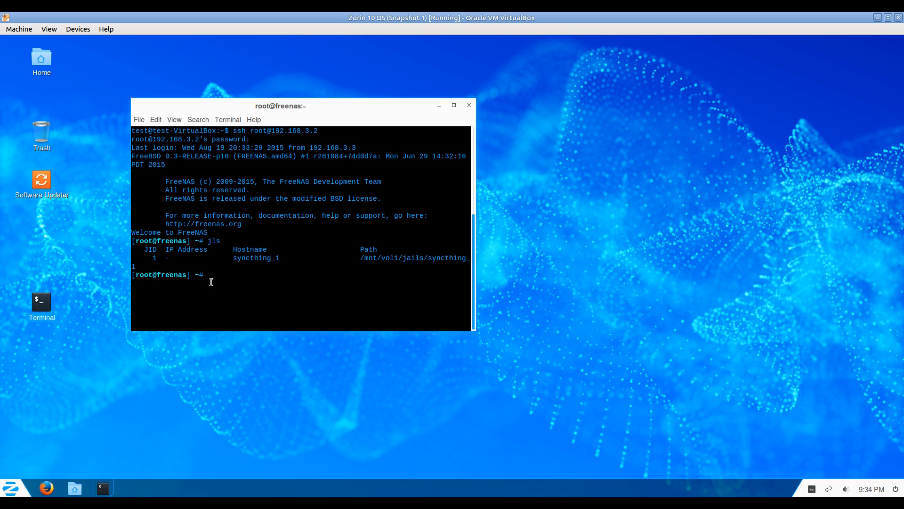
{"action": "type", "text": "jexec 1 tcsh"}
{"action": "key", "text": "Return"}
{"action": "key", "text": "ctrl+l"}
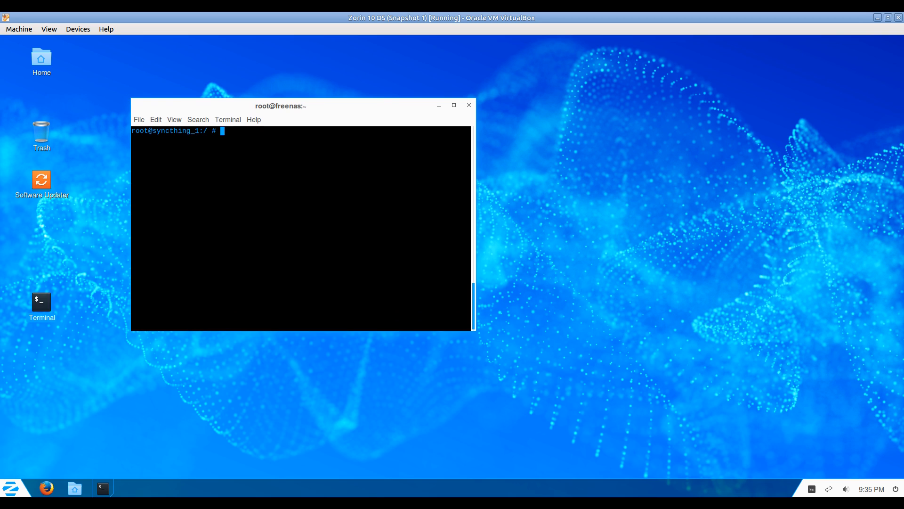
Change into /media and create the vol1 directory with mkdir -p.
{"action": "type", "text": "ls"}
{"action": "key", "text": "Return"}
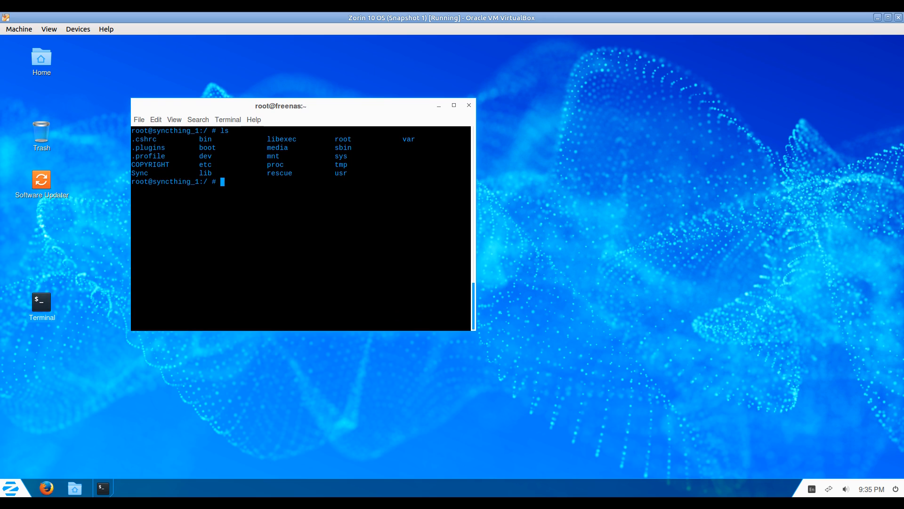
{"action": "type", "text": "cd media"}
{"action": "key", "text": "Return"}
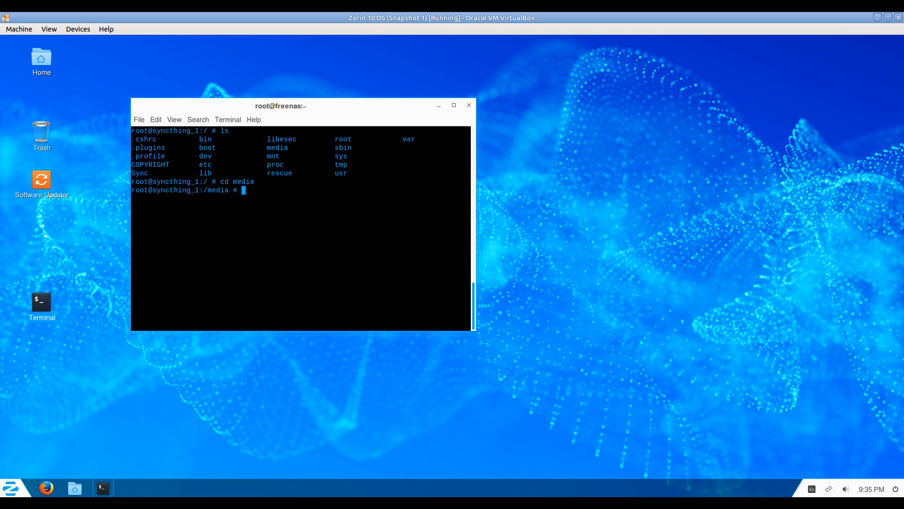
{"action": "type", "text": "ls"}
{"action": "key", "text": "Return"}
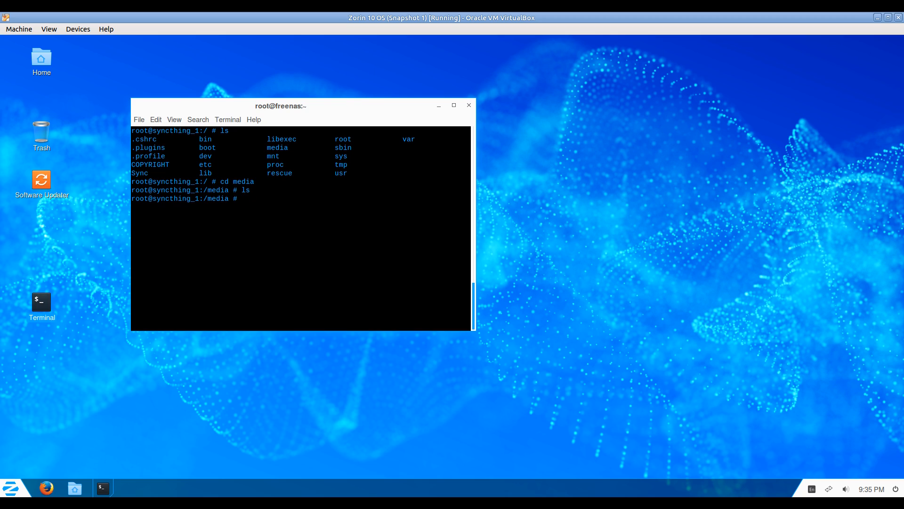
{"action": "type", "text": "mkdir -p vol1"}
{"action": "key", "text": "Return"}
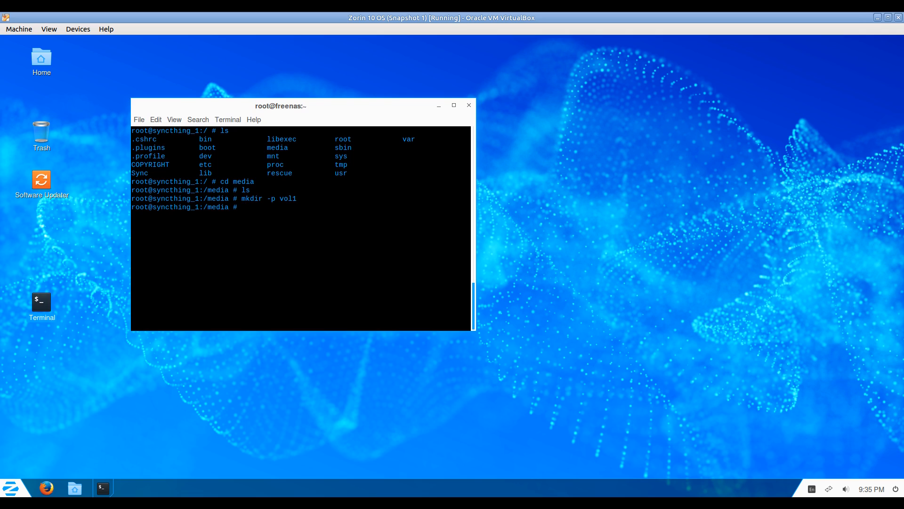
{"action": "type", "text": "ls"}
{"action": "key", "text": "Return"}
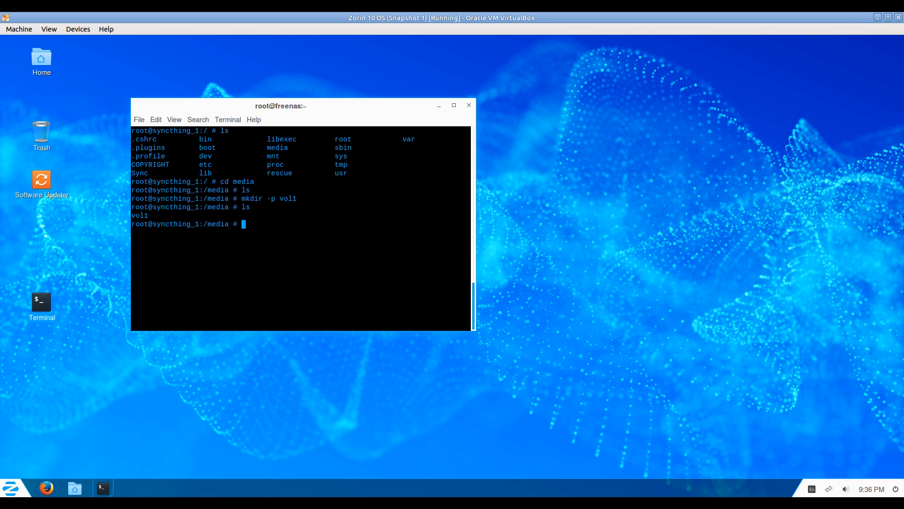
Create /media/vol1/Desktop and /media/vol1/Downloads.
{"action": "type", "text": "mk"}
{"action": "type", "text": "dir "}
{"action": "type", "text": "-"}
{"action": "type", "text": "p /me"}
{"action": "type", "text": "dia/vol1"}
{"action": "type", "text": "/"}
{"action": "type", "text": "Dekstop"}
{"action": "key", "text": "BackSpace"}
{"action": "key", "text": "BackSpace"}
{"action": "key", "text": "BackSpace"}
{"action": "key", "text": "BackSpace"}
{"action": "key", "text": "BackSpace"}
{"action": "key", "text": "BackSpace"}
{"action": "type", "text": "esko"}
{"action": "type", "text": "op"}
{"action": "key", "text": "Return"}
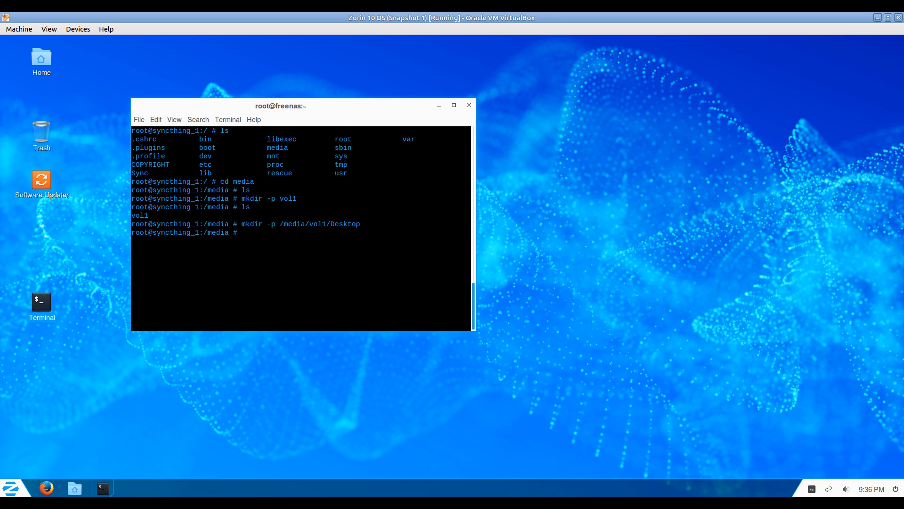
{"action": "key", "text": "Up"}
{"action": "key", "text": "BackSpace"}
{"action": "key", "text": "BackSpace"}
{"action": "key", "text": "BackSpace"}
{"action": "key", "text": "BackSpace"}
{"action": "key", "text": "BackSpace"}
{"action": "key", "text": "BackSpace"}
{"action": "type", "text": "ownloads"}
{"action": "key", "text": "Return"}
Create /media/vol1/Documents and /media/vol1/Pictures.
{"action": "key", "text": "Up"}
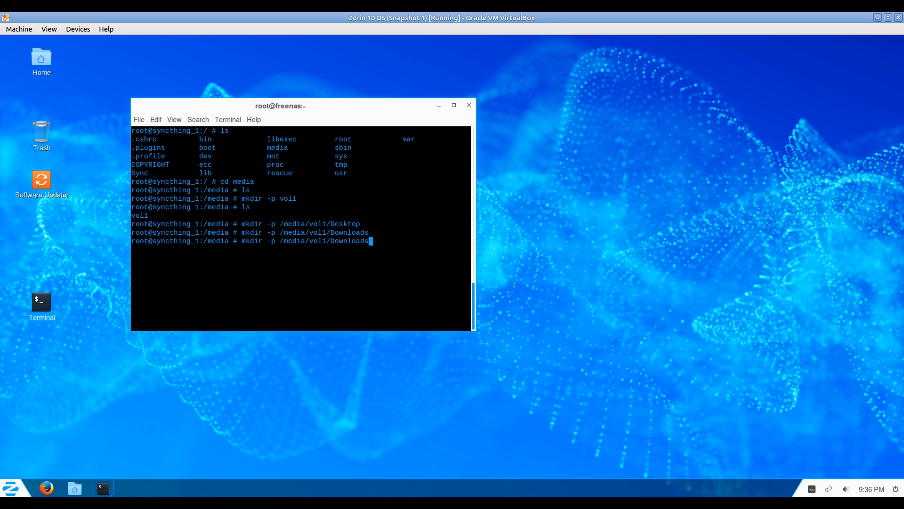
{"action": "key", "text": "BackSpace"}
{"action": "key", "text": "BackSpace"}
{"action": "key", "text": "BackSpace"}
{"action": "key", "text": "BackSpace"}
{"action": "key", "text": "BackSpace"}
{"action": "key", "text": "BackSpace"}
{"action": "key", "text": "BackSpace"}
{"action": "type", "text": "cuments"}
{"action": "key", "text": "Return"}
{"action": "key", "text": "Up"}
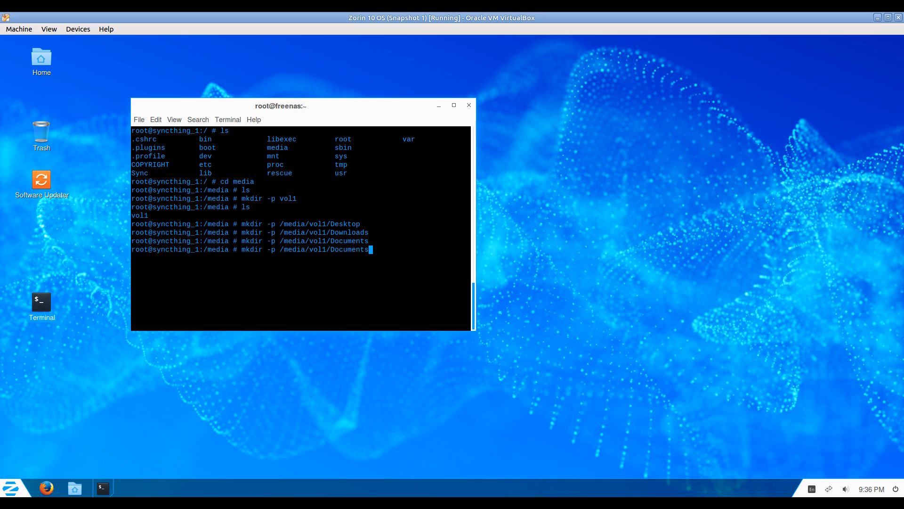
{"action": "key", "text": "BackSpace"}
{"action": "key", "text": "BackSpace"}
{"action": "key", "text": "BackSpace"}
{"action": "key", "text": "BackSpace"}
{"action": "key", "text": "BackSpace"}
{"action": "key", "text": "BackSpace"}
{"action": "key", "text": "BackSpace"}
{"action": "key", "text": "BackSpace"}
{"action": "key", "text": "BackSpace"}
{"action": "type", "text": "Picut"}
{"action": "key", "text": "BackSpace"}
{"action": "key", "text": "BackSpace"}
{"action": "type", "text": "tures"}
{"action": "key", "text": "Return"}
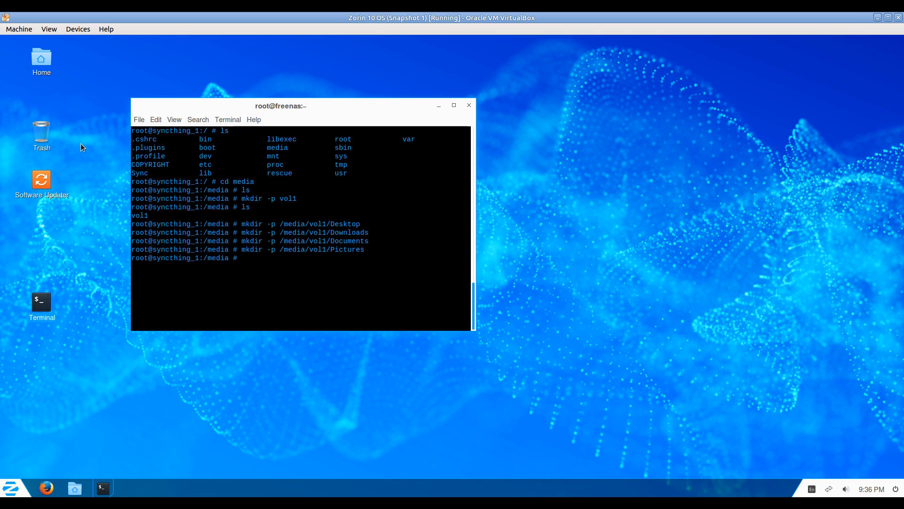
{"action": "left_click_drag", "start_coordinate": [230, 108], "coordinate": [355, 129]}
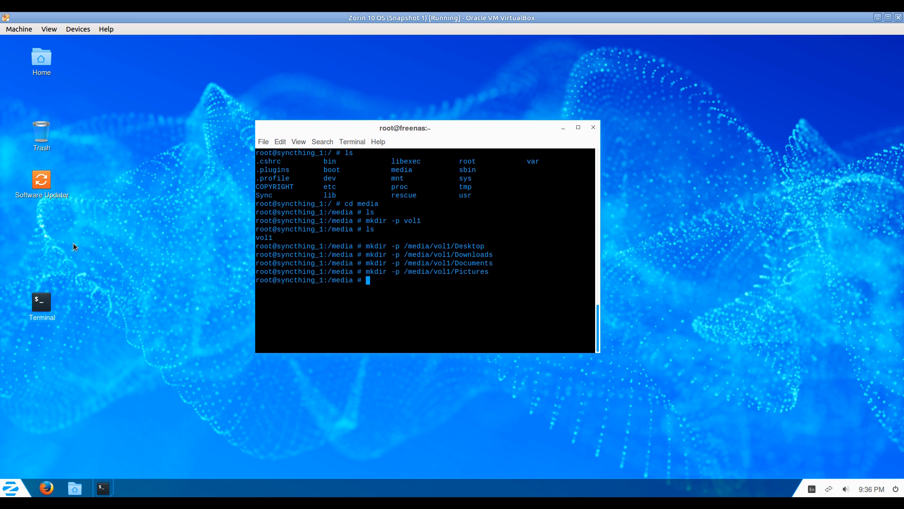
{"action": "double_click", "coordinate": [41, 61]}
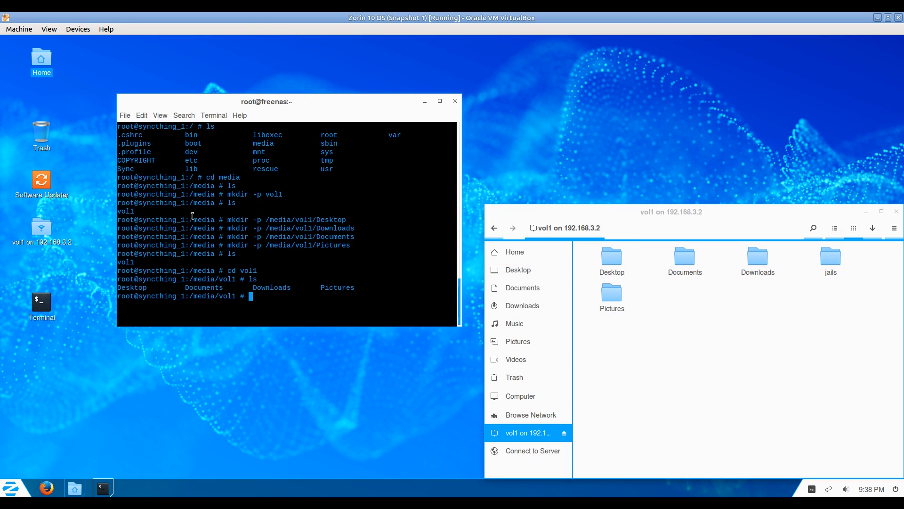
Create an empty .stfolder file in /media/vol1/Desktop, verify with ls, and return to vol1.
{"action": "type", "text": "cd Desktop"}
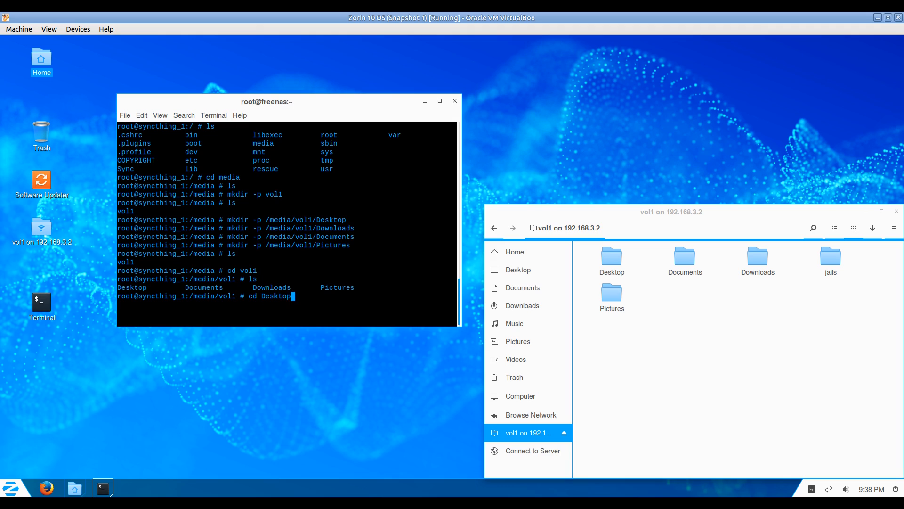
{"action": "key", "text": "Return"}
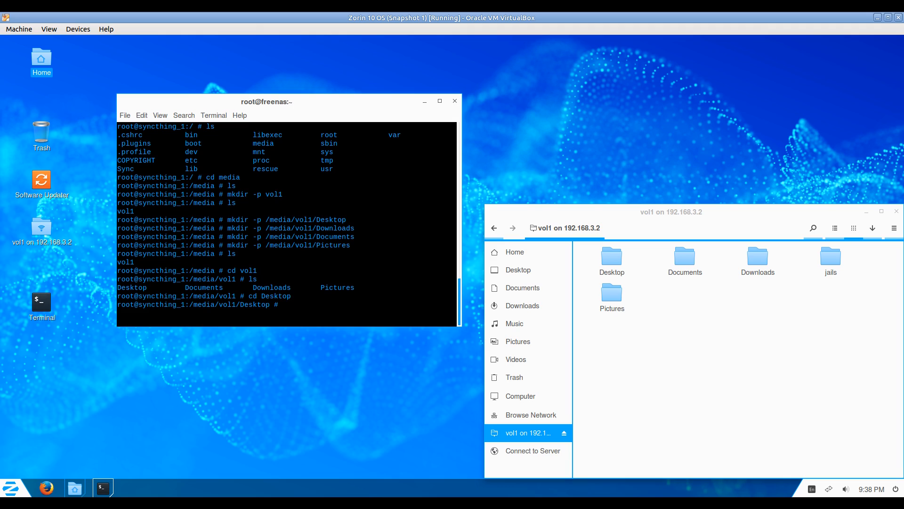
{"action": "type", "text": "touch .stfolder"}
{"action": "key", "text": "Return"}
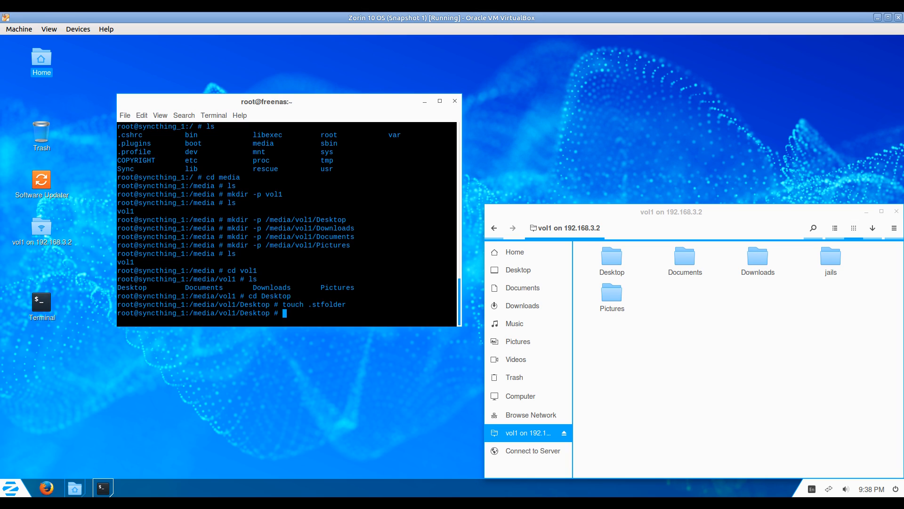
{"action": "type", "text": "ls"}
{"action": "key", "text": "Return"}
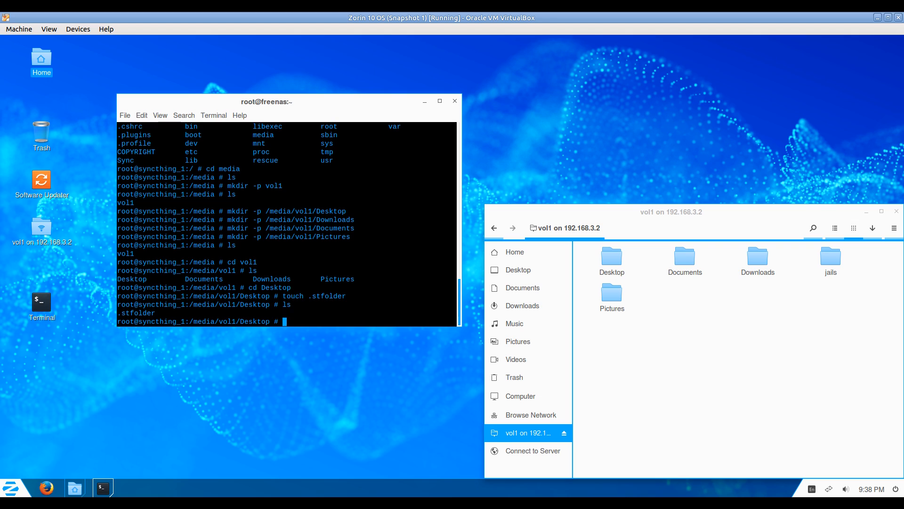
{"action": "type", "text": "cd .."}
{"action": "key", "text": "Return"}
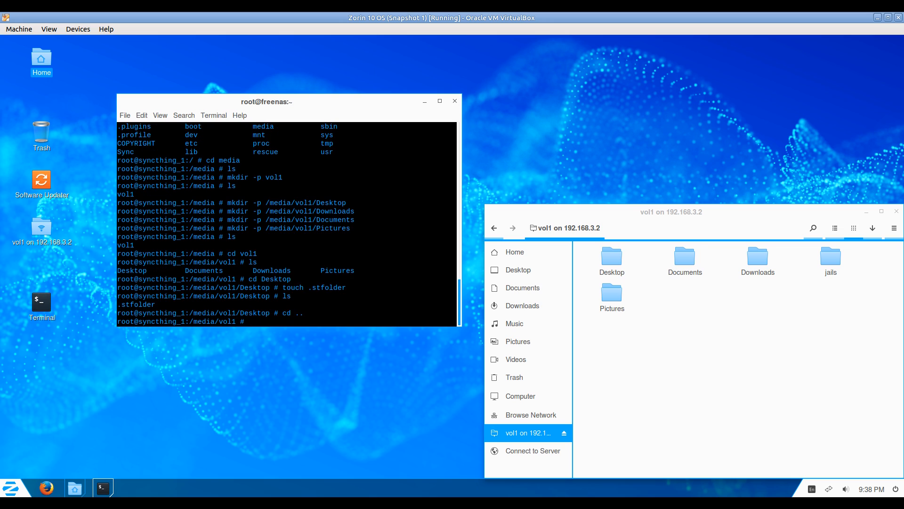
Create the .stfolder marker in the Documents folder, list it, and go back up.
{"action": "type", "text": "cd Documents"}
{"action": "key", "text": "Return"}
{"action": "type", "text": "ls"}
{"action": "key", "text": "Return"}
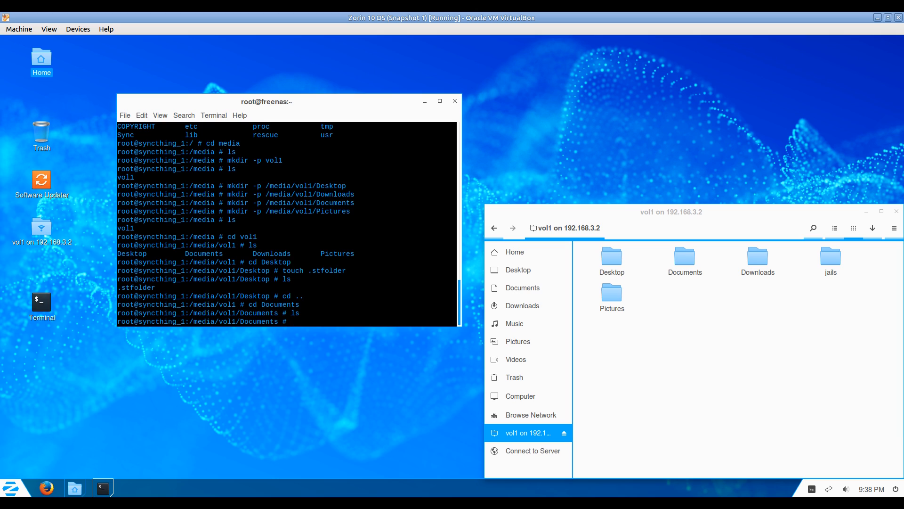
{"action": "type", "text": "cd .."}
{"action": "key", "text": "Up"}
{"action": "key", "text": "Up"}
{"action": "key", "text": "Return"}
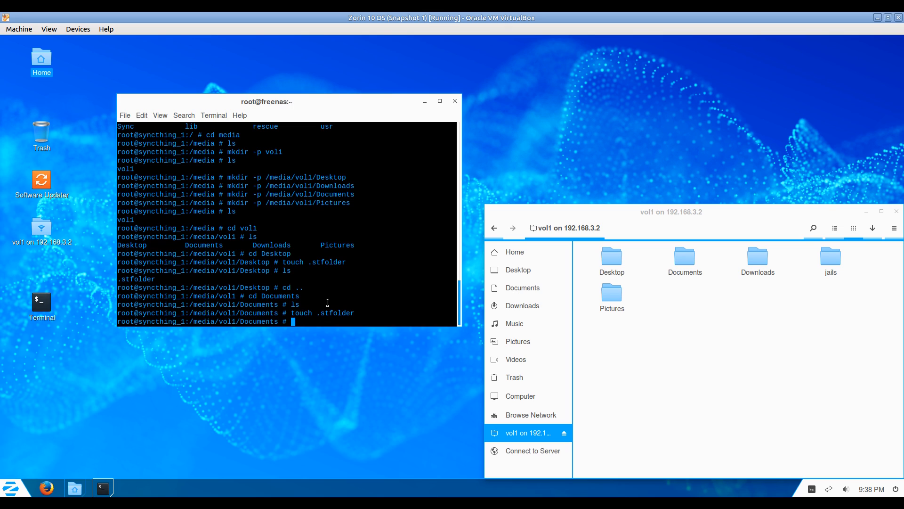
{"action": "type", "text": "ls"}
{"action": "key", "text": "Return"}
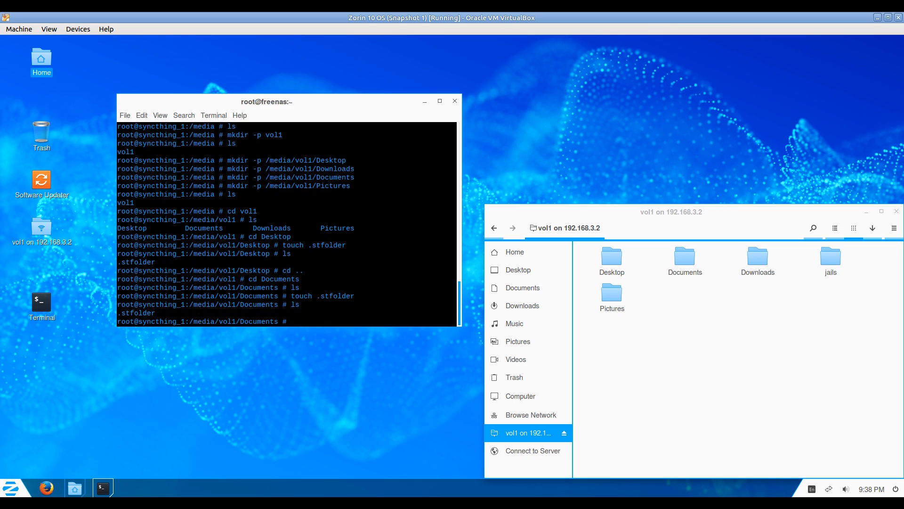
{"action": "type", "text": "cd .."}
{"action": "key", "text": "Return"}
Create the .stfolder marker in the Downloads folder and return to vol1.
{"action": "type", "text": "cd Down"}
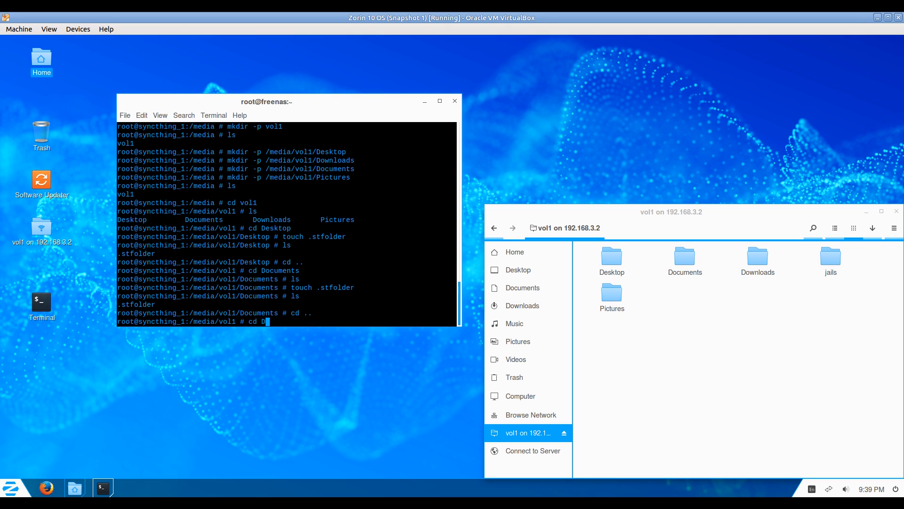
{"action": "type", "text": "ds"}
{"action": "key", "text": "Return"}
{"action": "type", "text": "cd .."}
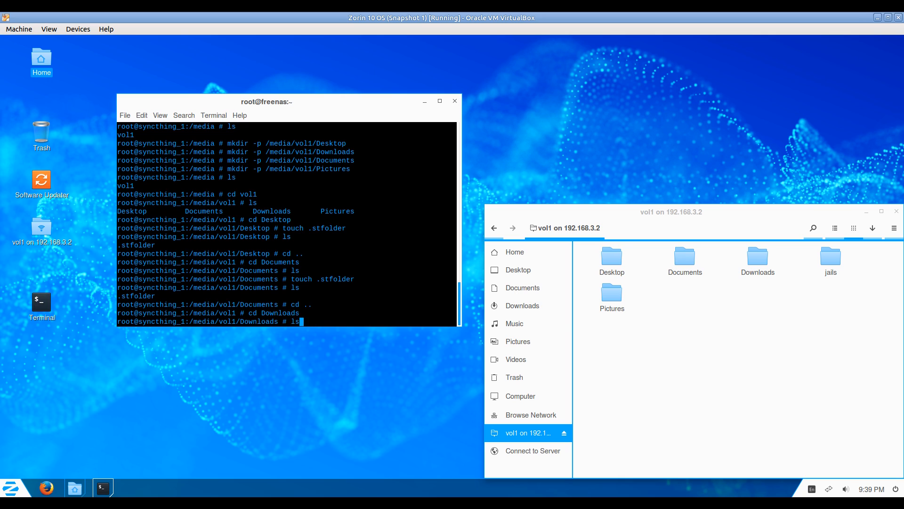
{"action": "key", "text": "Up"}
{"action": "key", "text": "Return"}
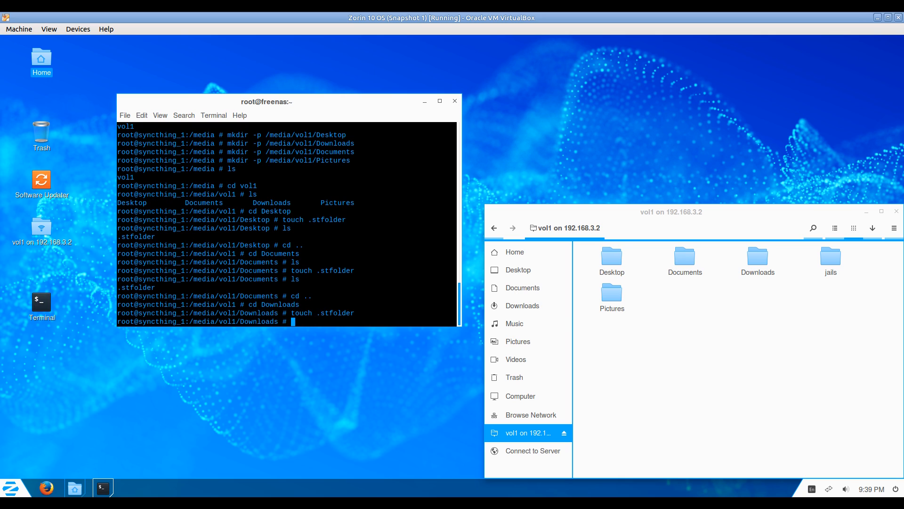
{"action": "type", "text": "cd .."}
{"action": "key", "text": "Return"}
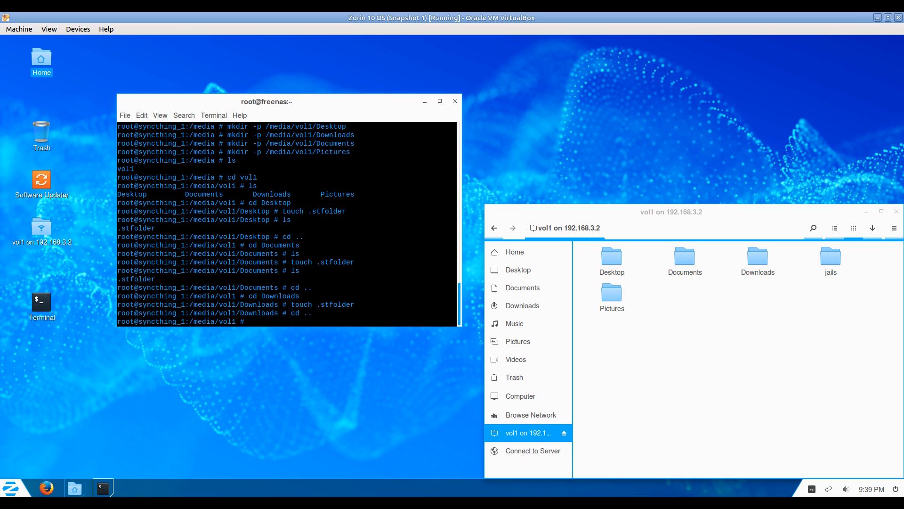
Run touch .stfolder inside the Pictures folder.
{"action": "type", "text": "cd Pictures"}
{"action": "key", "text": "Return"}
{"action": "type", "text": "touch .stfolder"}
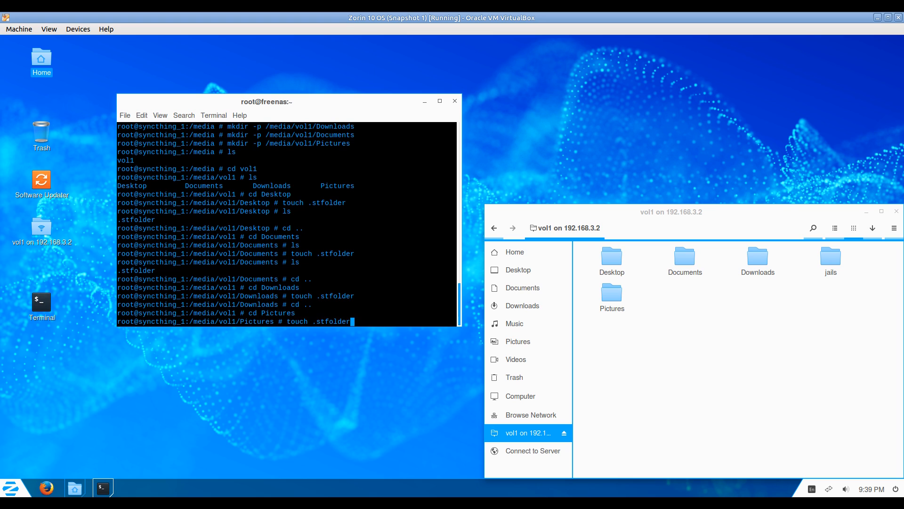
{"action": "key", "text": "Return"}
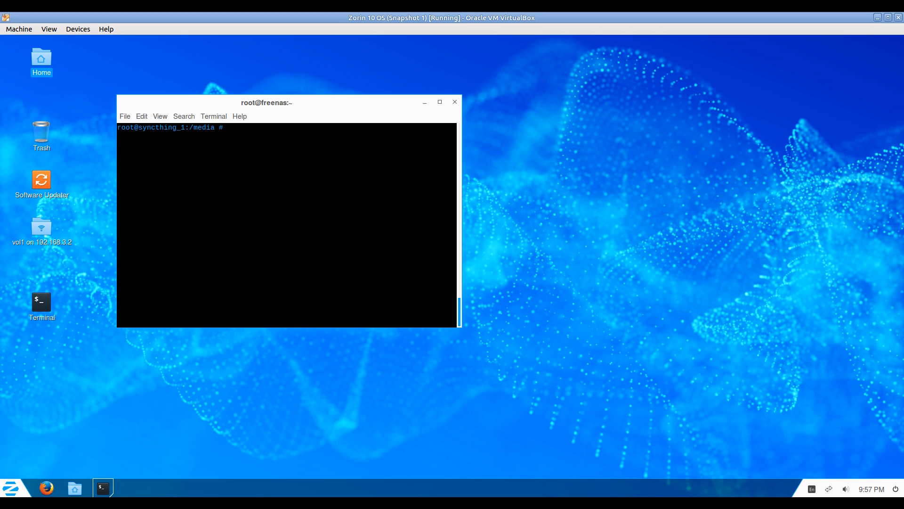
Run chmod -R 777 /media/vol1 to grant everyone full access recursively.
{"action": "type", "text": "chmod"}
{"action": "key", "text": "BackSpace"}
{"action": "key", "text": "BackSpace"}
{"action": "key", "text": "BackSpace"}
{"action": "key", "text": "BackSpace"}
{"action": "key", "text": "BackSpace"}
{"action": "key", "text": "BackSpace"}
{"action": "key", "text": "BackSpace"}
{"action": "key", "text": "BackSpace"}
{"action": "key", "text": "BackSpace"}
{"action": "type", "text": "d -R 777 /media/vol1"}
{"action": "key", "text": "Return"}
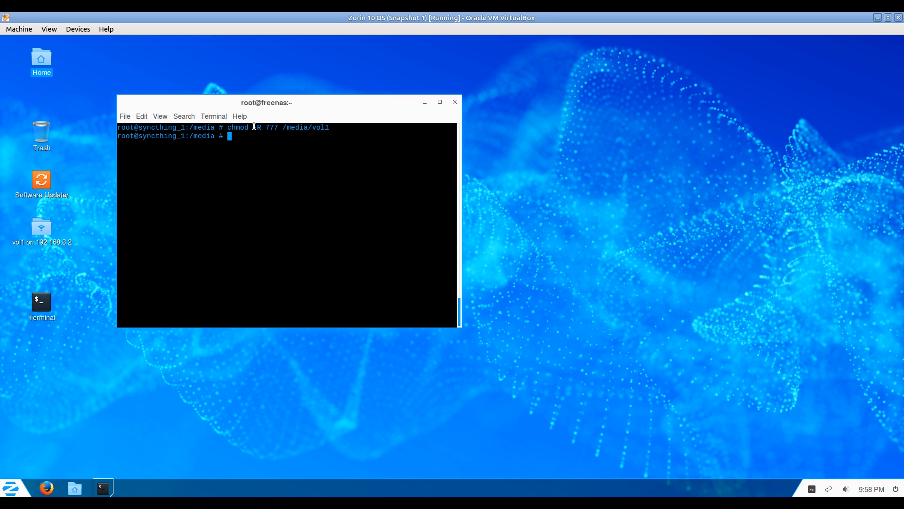
{"action": "left_click_drag", "start_coordinate": [254, 126], "coordinate": [280, 127]}
{"action": "left_click", "coordinate": [301, 191]}
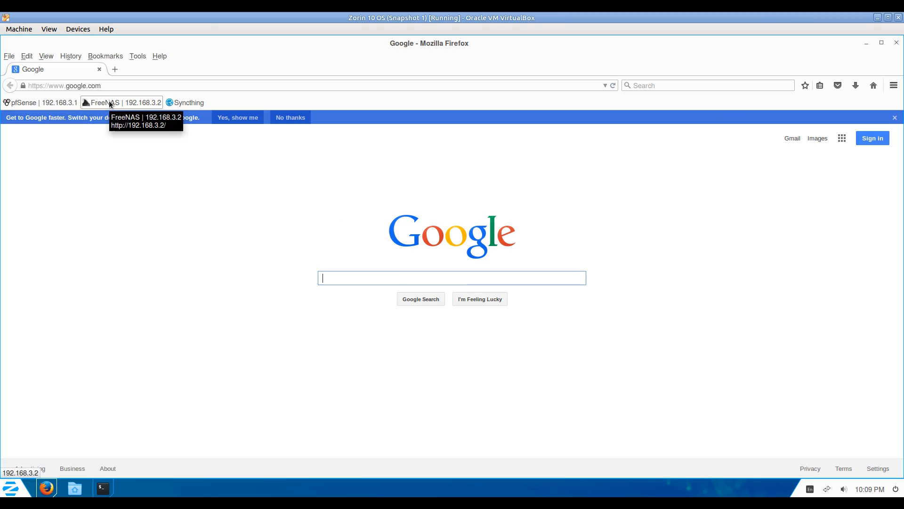
In FreeNAS, go to Jails > View Jails > Storage and start Add Storage.
{"action": "left_click", "coordinate": [118, 103]}
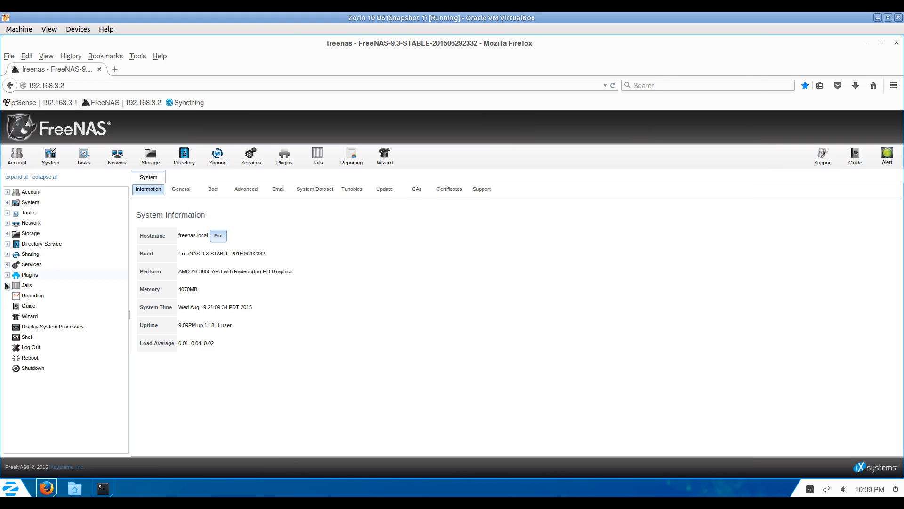
{"action": "left_click", "coordinate": [7, 284]}
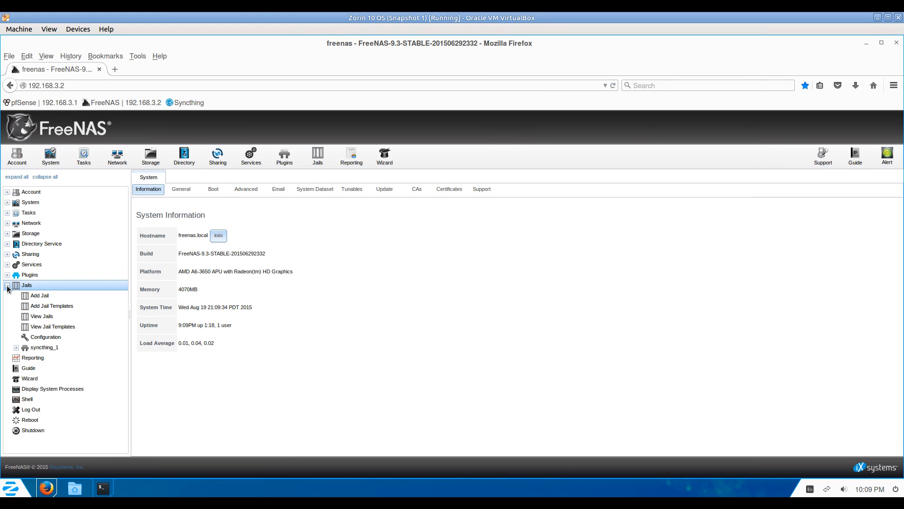
{"action": "left_click", "coordinate": [46, 317]}
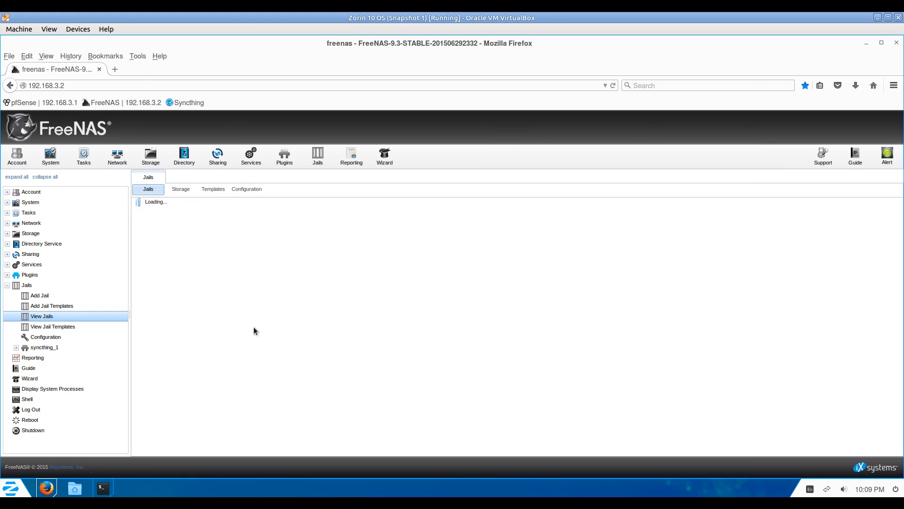
{"action": "left_click", "coordinate": [181, 189]}
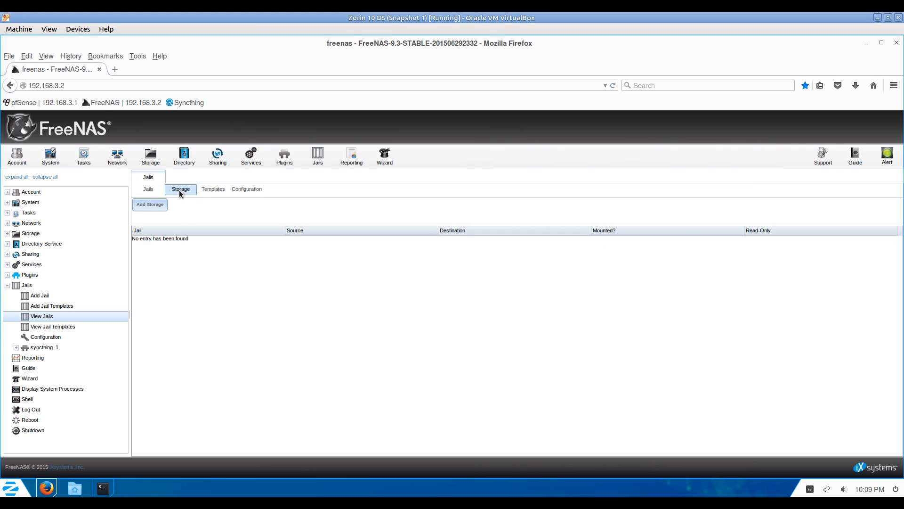
{"action": "left_click", "coordinate": [149, 206]}
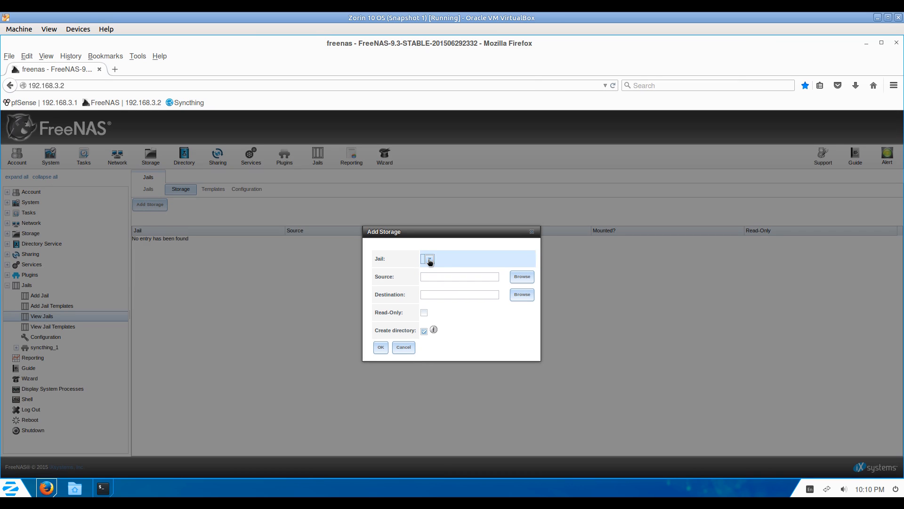
Pick the syncthing_1 jail and set the mount source to /mnt/vol1/Desktop.
{"action": "left_click", "coordinate": [429, 260]}
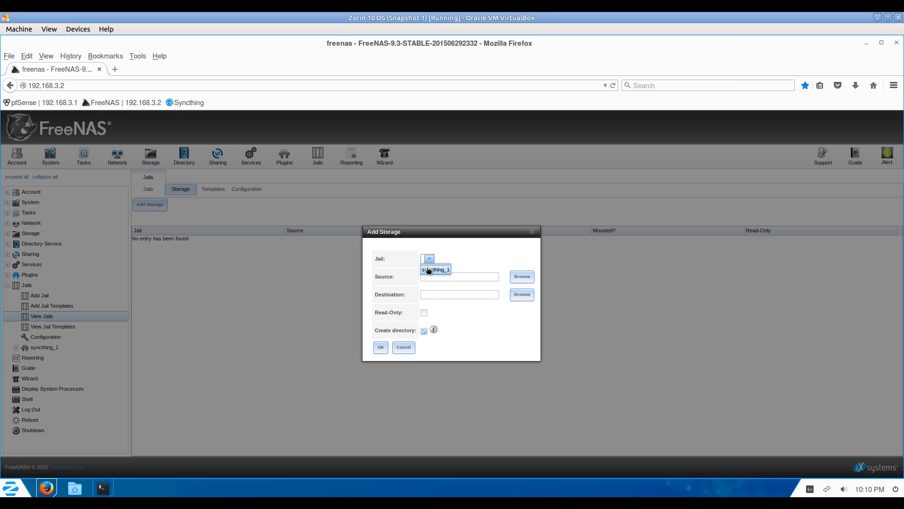
{"action": "left_click", "coordinate": [430, 270]}
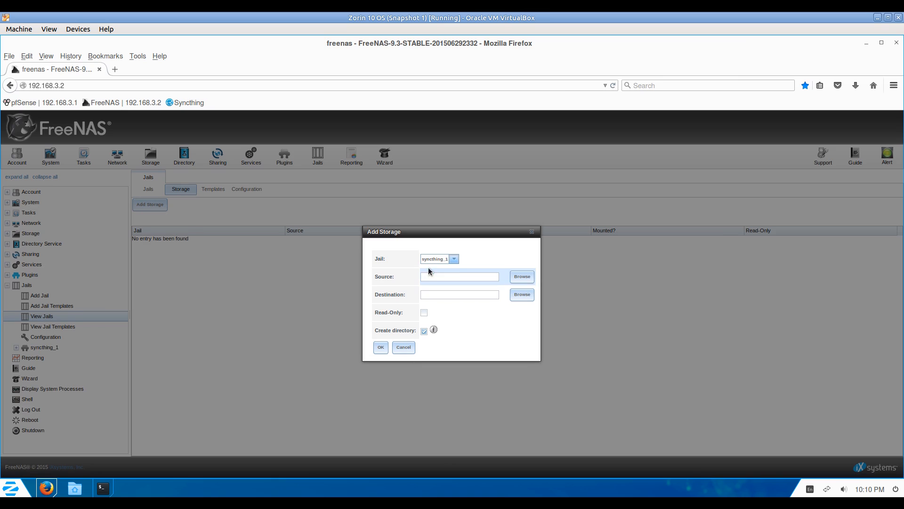
{"action": "left_click", "coordinate": [522, 278]}
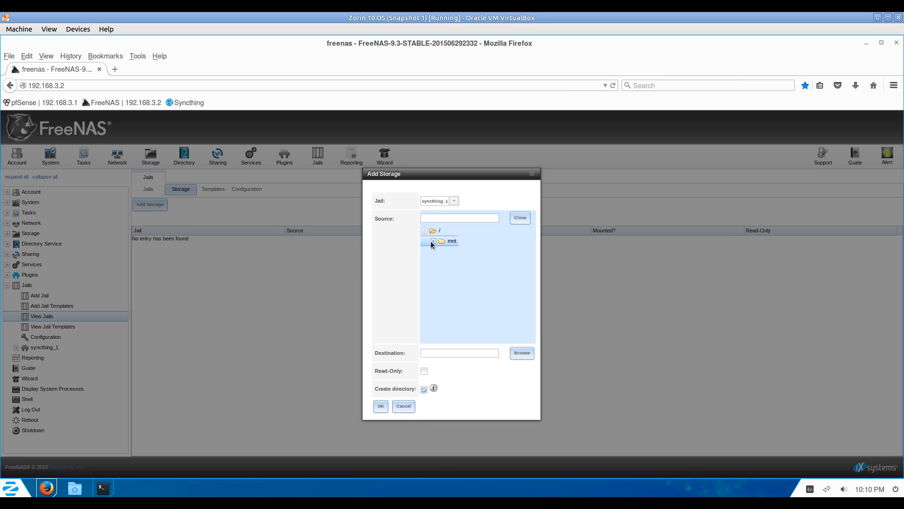
{"action": "left_click", "coordinate": [433, 241]}
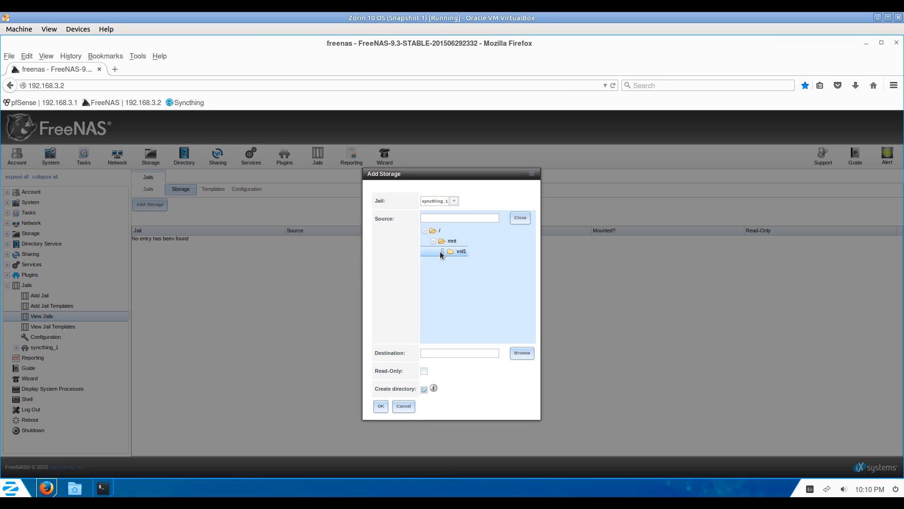
{"action": "left_click", "coordinate": [441, 252]}
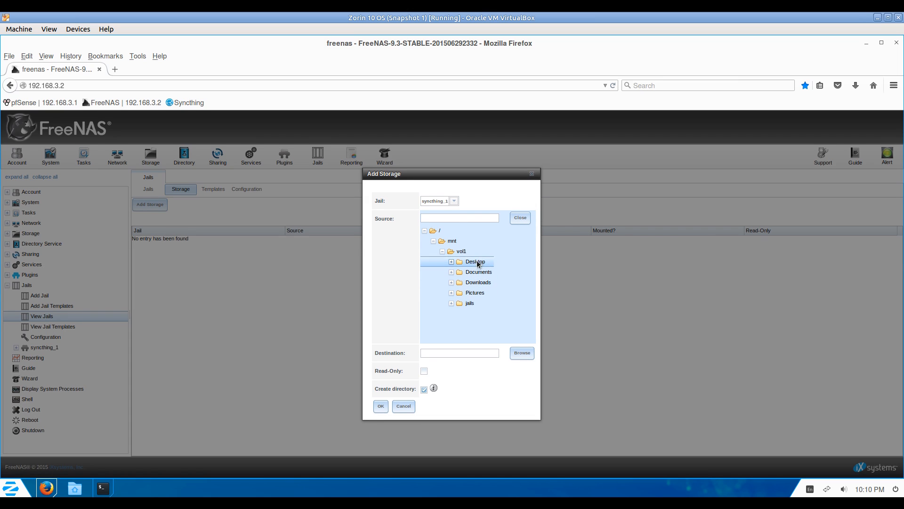
{"action": "left_click", "coordinate": [477, 264]}
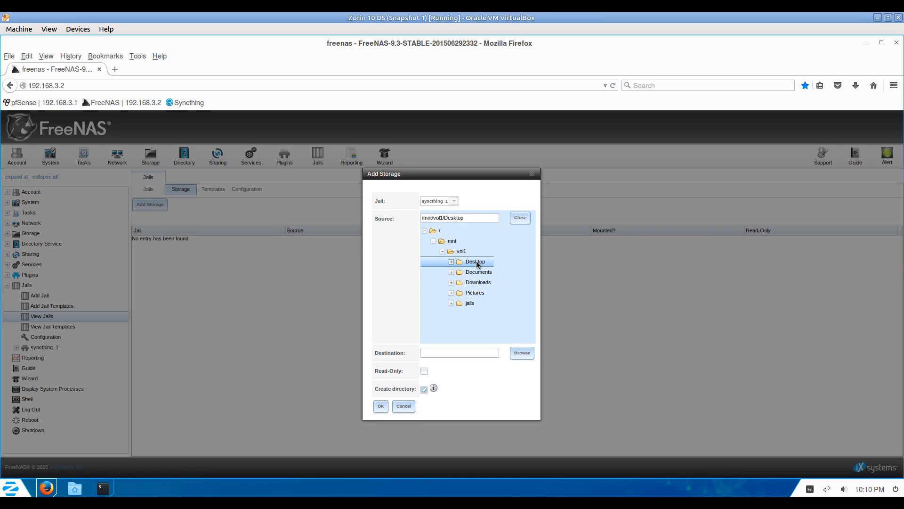
Set the destination to /media/vol1/Desktop and add the Desktop mount.
{"action": "left_click", "coordinate": [522, 353]}
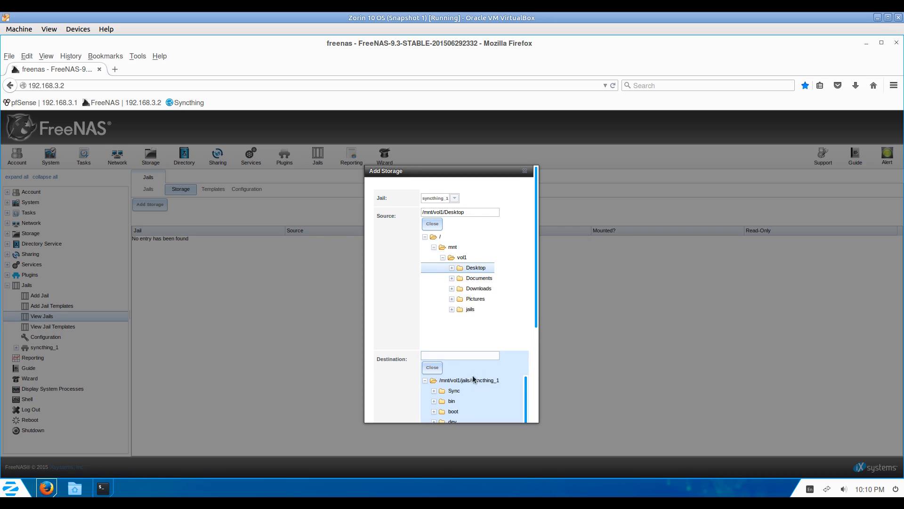
{"action": "scroll", "coordinate": [464, 349], "scroll_direction": "down", "scroll_amount": 4}
{"action": "scroll", "coordinate": [452, 374], "scroll_direction": "down", "scroll_amount": 1}
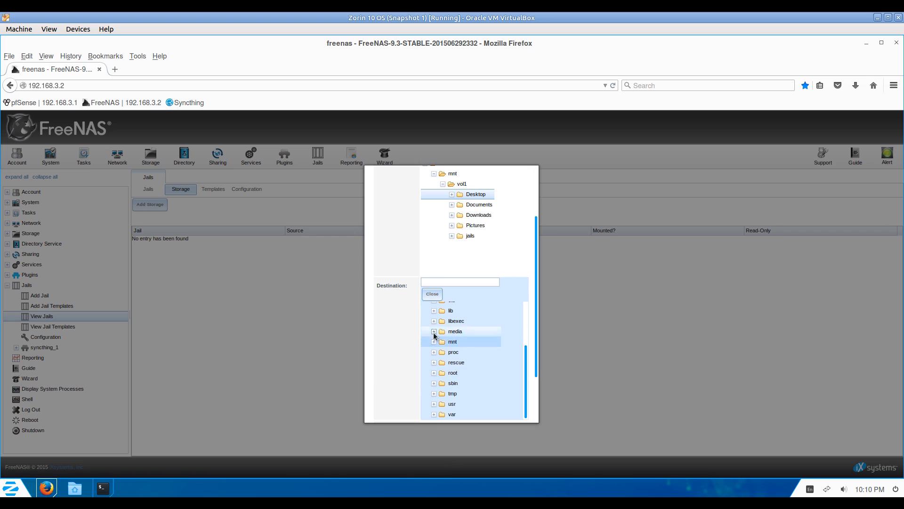
{"action": "left_click", "coordinate": [433, 331]}
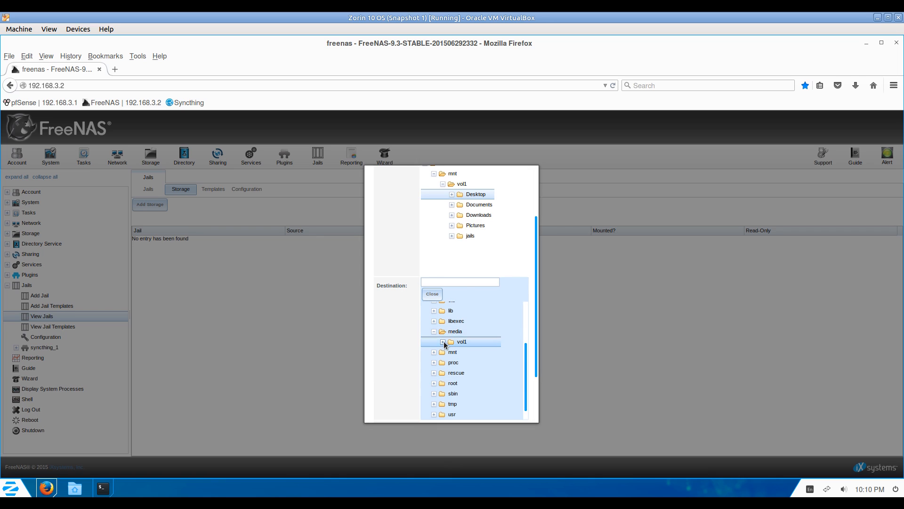
{"action": "left_click", "coordinate": [442, 341]}
{"action": "left_click", "coordinate": [470, 352]}
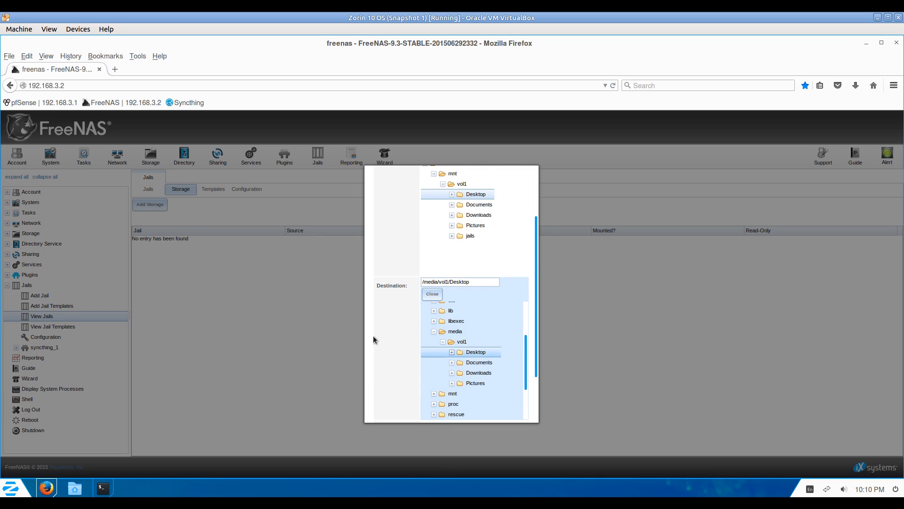
{"action": "scroll", "coordinate": [389, 356], "scroll_direction": "down", "scroll_amount": 1}
{"action": "scroll", "coordinate": [389, 357], "scroll_direction": "down", "scroll_amount": 1}
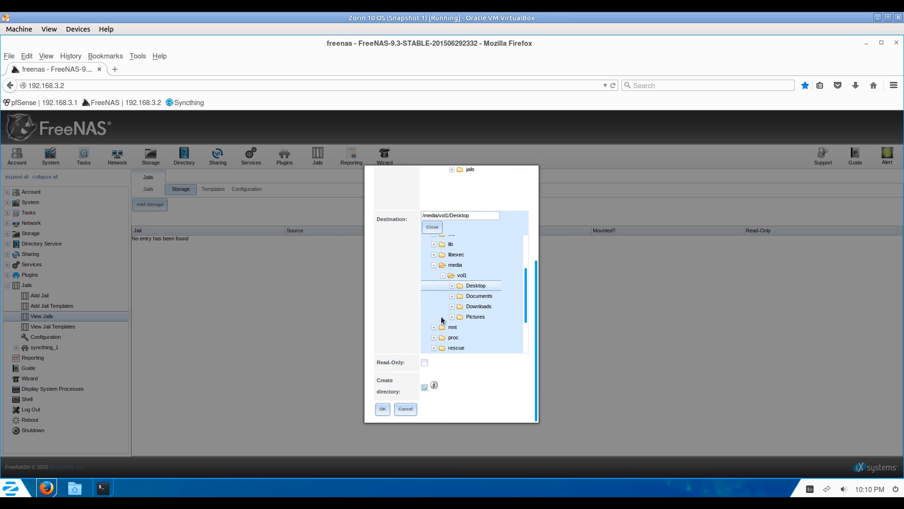
{"action": "scroll", "coordinate": [450, 301], "scroll_direction": "up", "scroll_amount": 5}
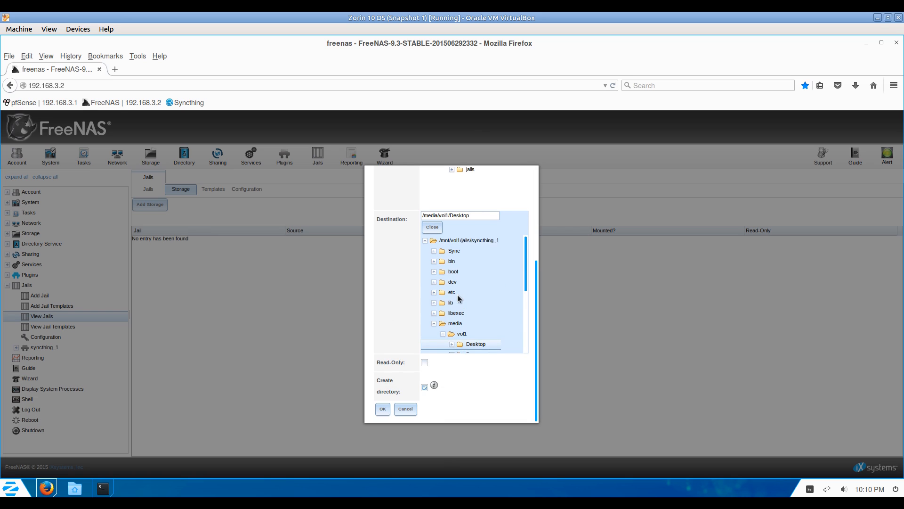
{"action": "scroll", "coordinate": [385, 287], "scroll_direction": "up", "scroll_amount": 3}
{"action": "scroll", "coordinate": [385, 286], "scroll_direction": "up", "scroll_amount": 2}
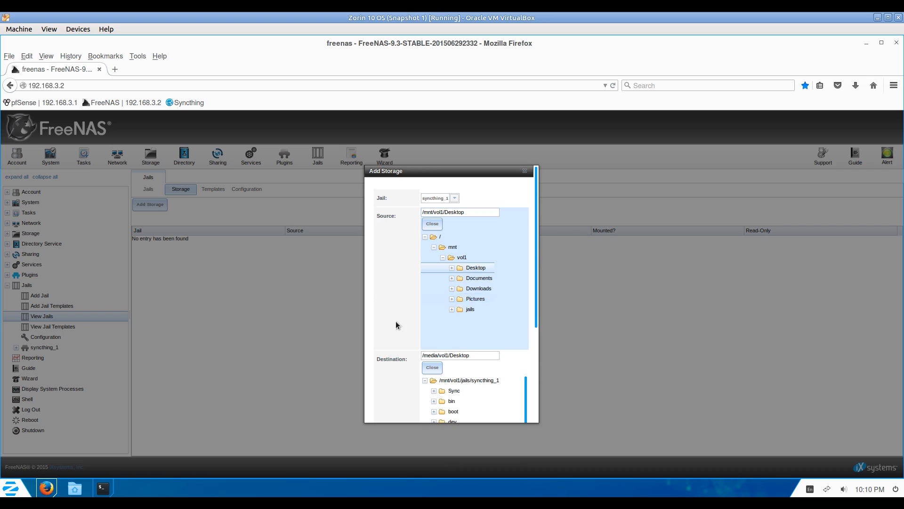
{"action": "scroll", "coordinate": [394, 326], "scroll_direction": "down", "scroll_amount": 5}
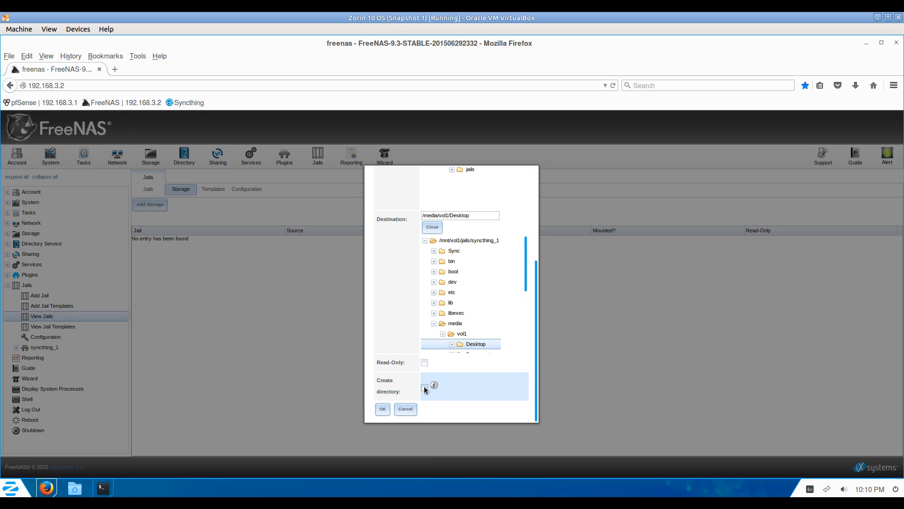
{"action": "left_click", "coordinate": [383, 408]}
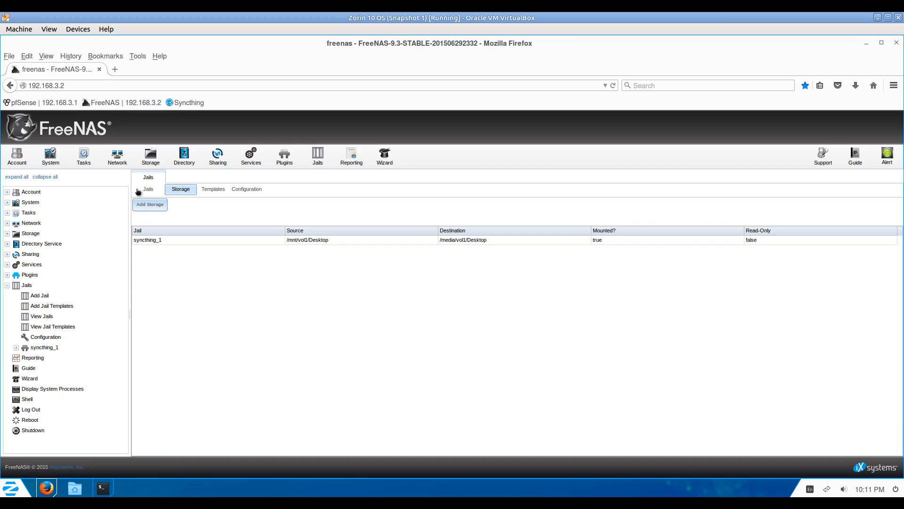
Add a mount from /mnt/vol1/Documents to /media/vol1/Documents.
{"action": "left_click", "coordinate": [146, 204]}
{"action": "left_click", "coordinate": [519, 276]}
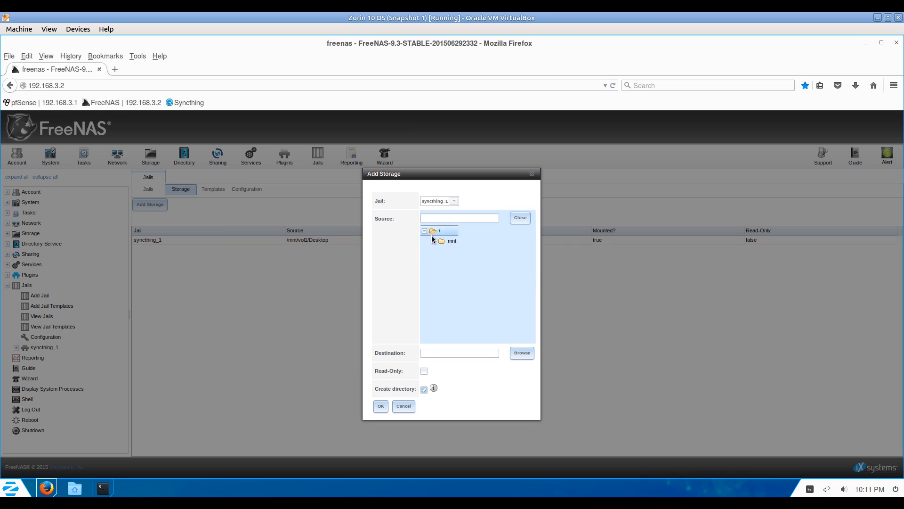
{"action": "left_click", "coordinate": [433, 240]}
{"action": "left_click", "coordinate": [443, 251]}
{"action": "left_click", "coordinate": [476, 272]}
{"action": "left_click", "coordinate": [522, 353]}
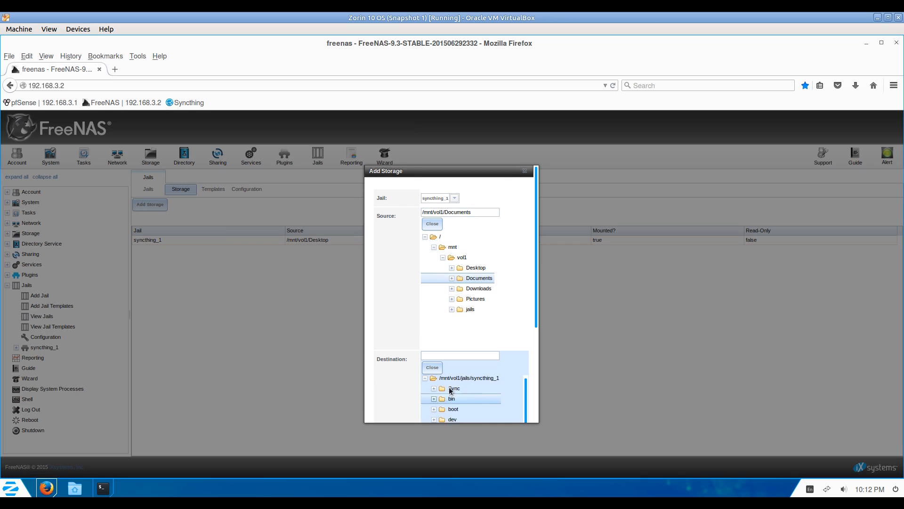
{"action": "scroll", "coordinate": [450, 391], "scroll_direction": "down", "scroll_amount": 3}
{"action": "left_click", "coordinate": [433, 404]}
{"action": "left_click_drag", "start_coordinate": [536, 319], "coordinate": [536, 365]}
{"action": "left_click", "coordinate": [442, 345]}
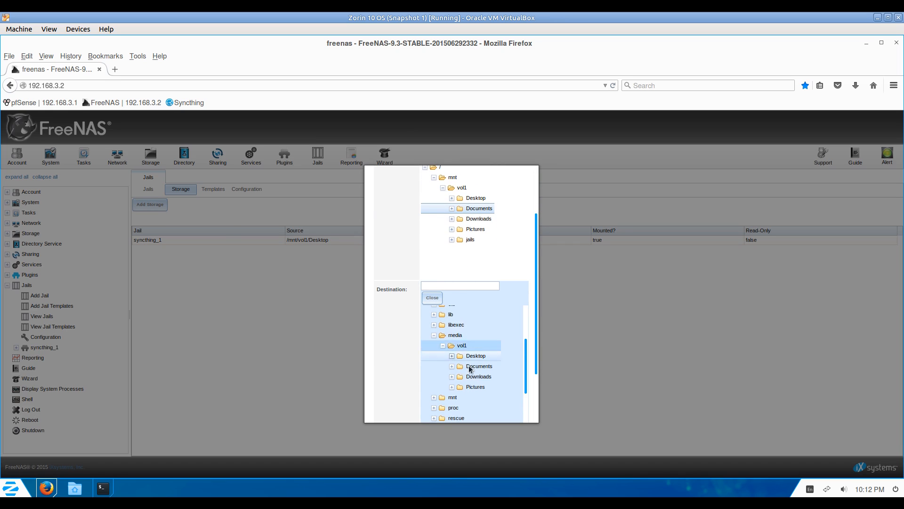
{"action": "left_click", "coordinate": [470, 368]}
{"action": "scroll", "coordinate": [394, 372], "scroll_direction": "down", "scroll_amount": 3}
{"action": "left_click", "coordinate": [383, 408]}
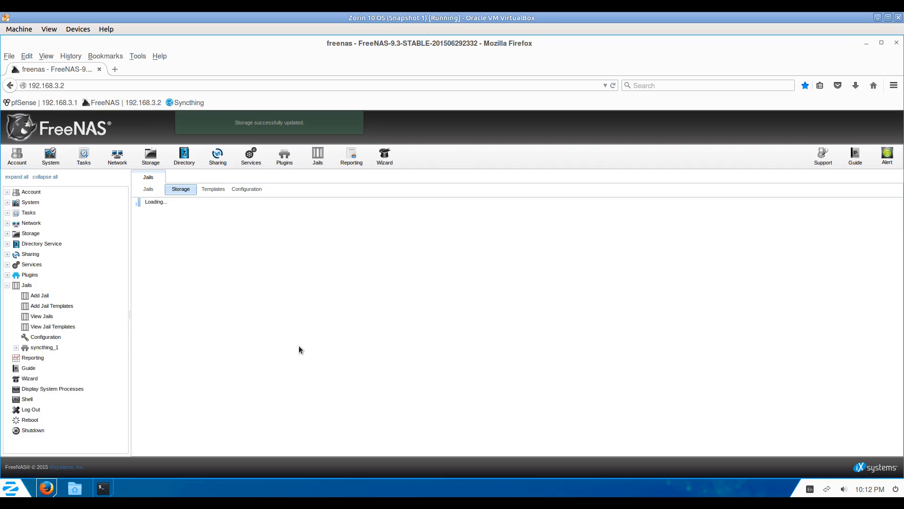
Add a mount from /mnt/vol1/Downloads to /media/vol1/Downloads.
{"action": "left_click", "coordinate": [150, 204]}
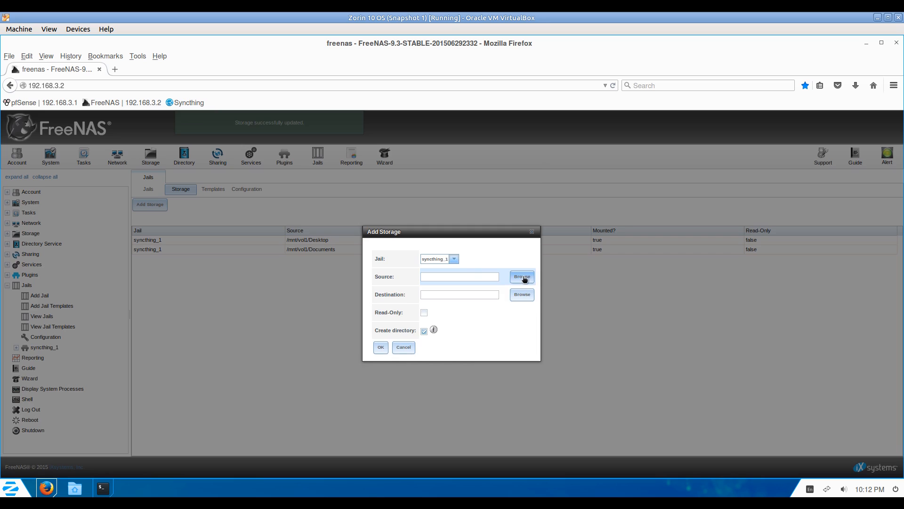
{"action": "left_click", "coordinate": [524, 279]}
{"action": "left_click", "coordinate": [434, 241]}
{"action": "left_click", "coordinate": [442, 251]}
{"action": "left_click", "coordinate": [478, 282]}
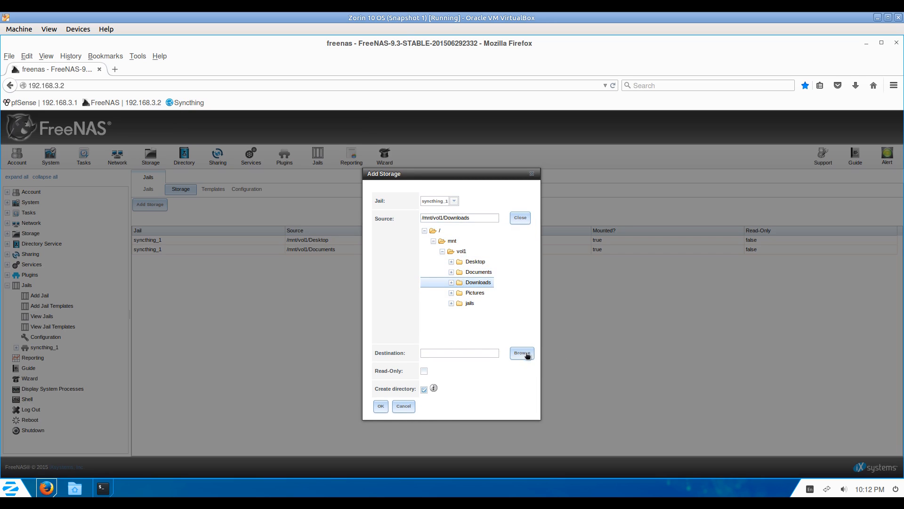
{"action": "left_click", "coordinate": [526, 355]}
{"action": "scroll", "coordinate": [453, 301], "scroll_direction": "down", "scroll_amount": 5}
{"action": "left_click", "coordinate": [434, 266]}
{"action": "left_click", "coordinate": [443, 276]}
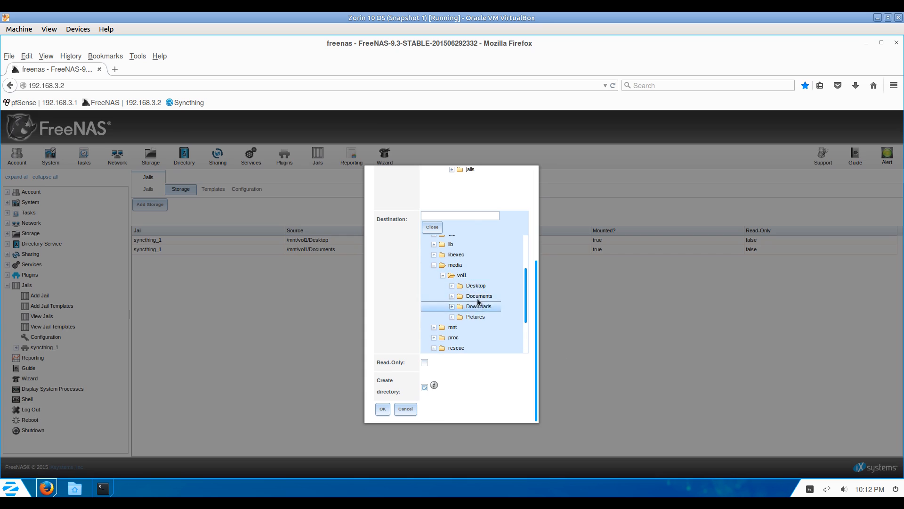
{"action": "left_click", "coordinate": [478, 306]}
{"action": "left_click", "coordinate": [382, 408]}
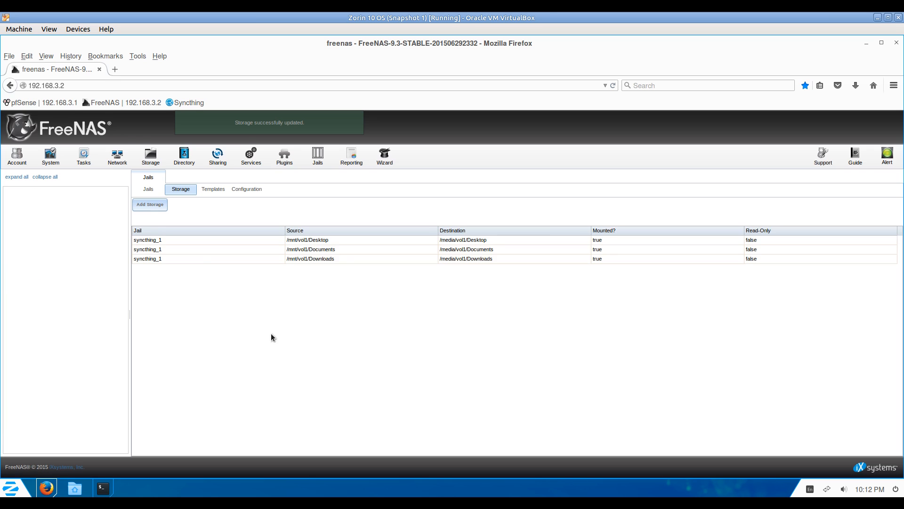
Add a mount from /mnt/vol1/Pictures to /media/vol1/Pictures.
{"action": "left_click", "coordinate": [149, 205]}
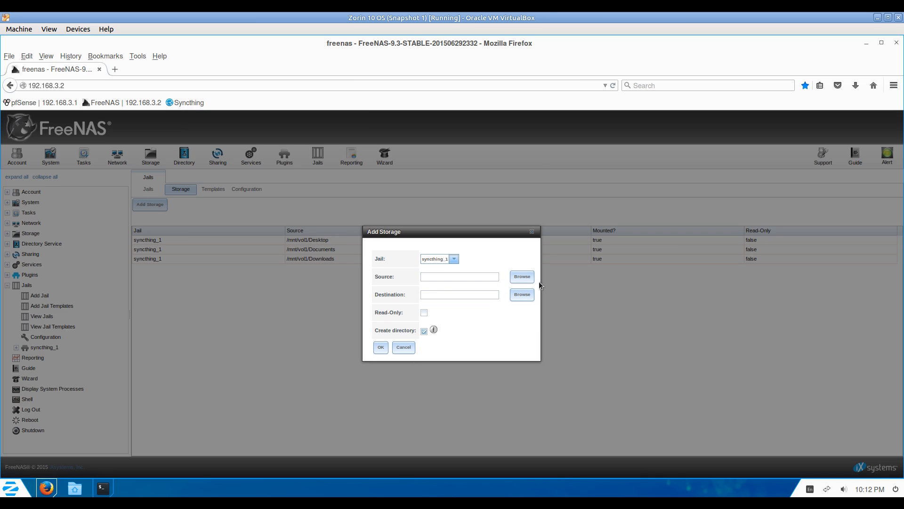
{"action": "left_click", "coordinate": [523, 277]}
{"action": "left_click", "coordinate": [434, 241]}
{"action": "left_click", "coordinate": [442, 251]}
{"action": "left_click", "coordinate": [471, 293]}
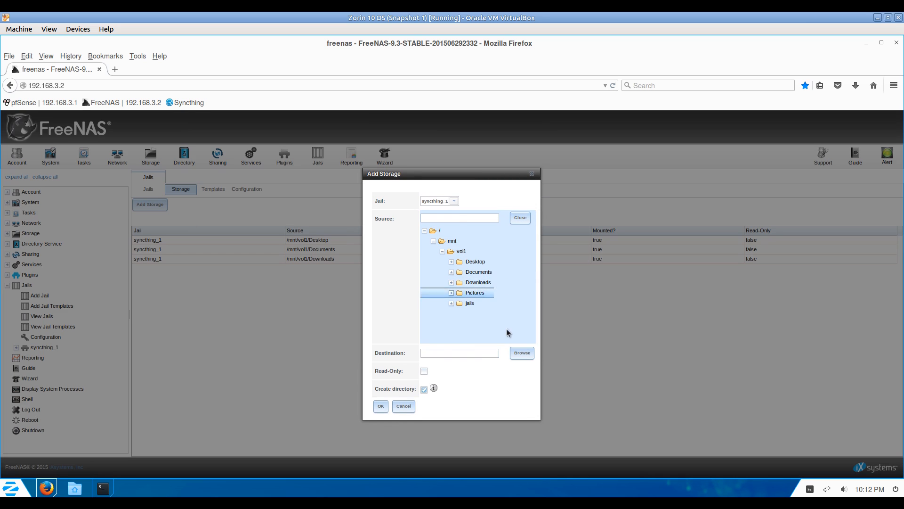
{"action": "left_click", "coordinate": [522, 353]}
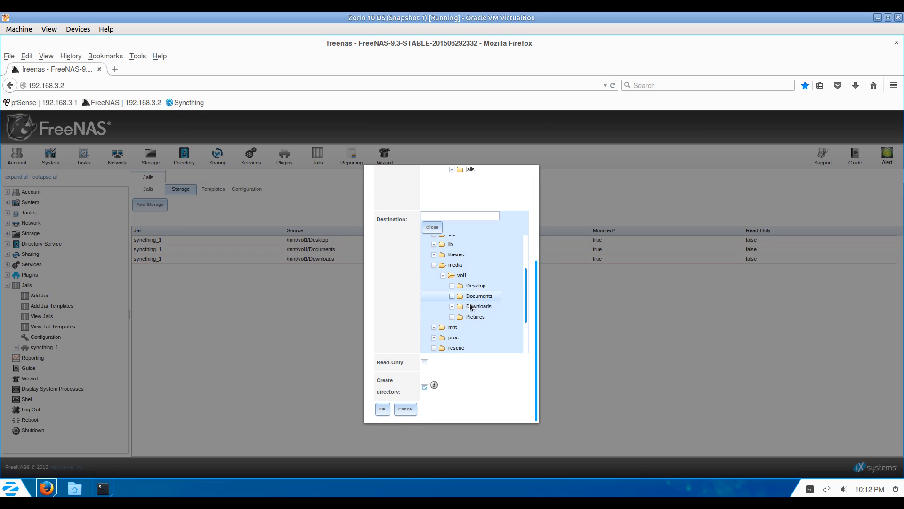
{"action": "left_click", "coordinate": [475, 317]}
{"action": "left_click", "coordinate": [383, 408]}
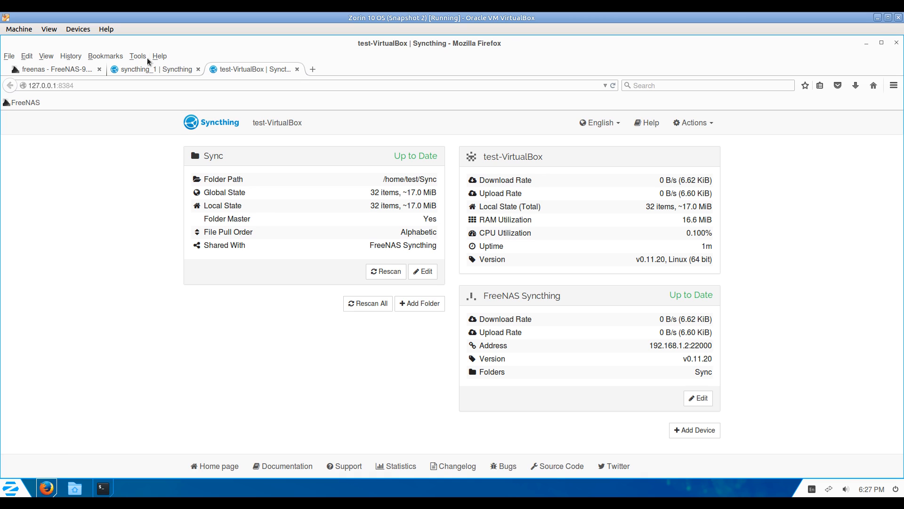
Switch back to the 'freenas - FreeNAS-9' browser tab.
{"action": "left_click", "coordinate": [62, 70]}
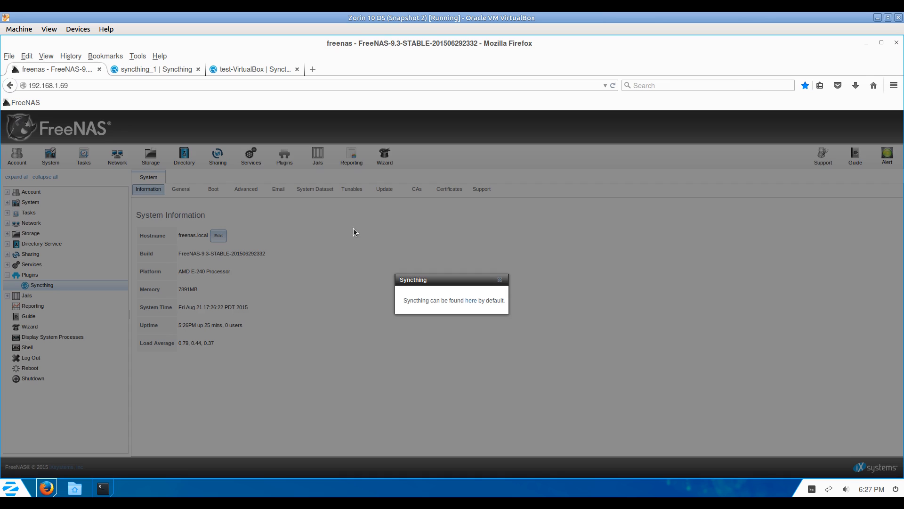
Dismiss the Syncthing notice, then select syncthing_1 in View Jails and confirm its restart.
{"action": "left_click", "coordinate": [499, 279]}
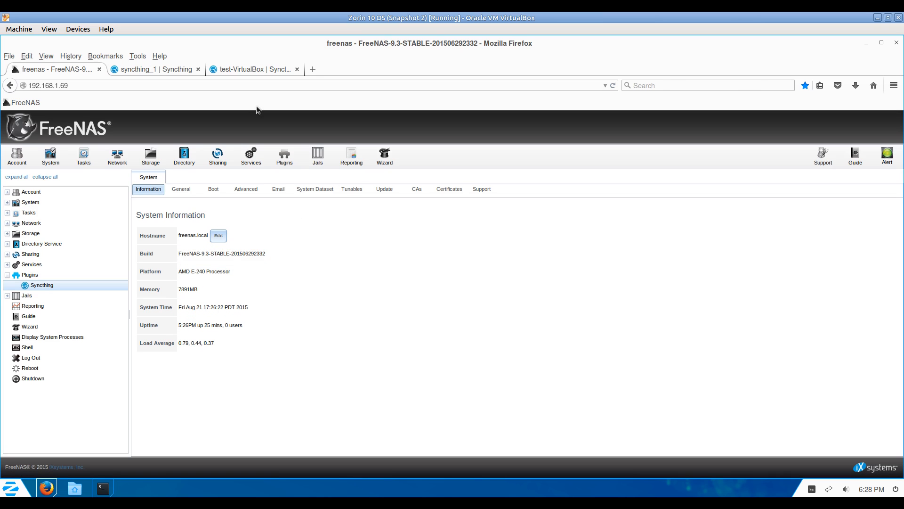
{"action": "left_click", "coordinate": [156, 69]}
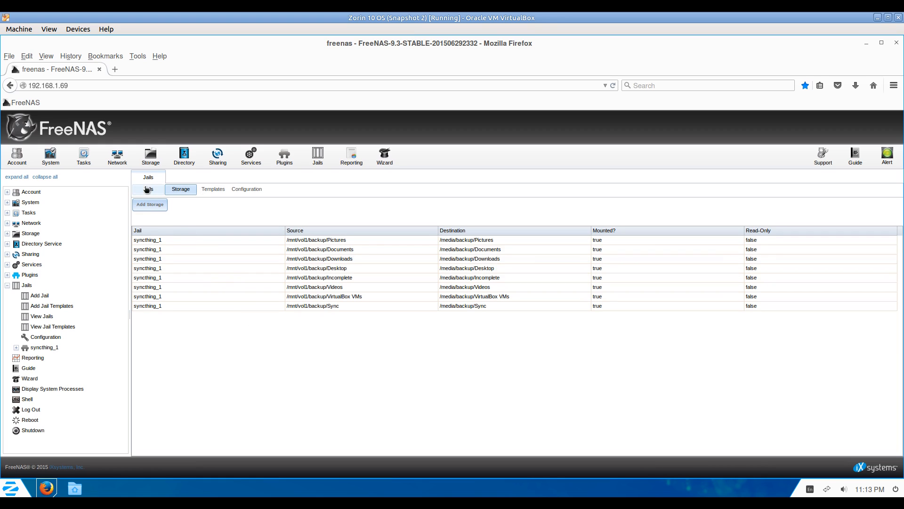
{"action": "left_click", "coordinate": [44, 316]}
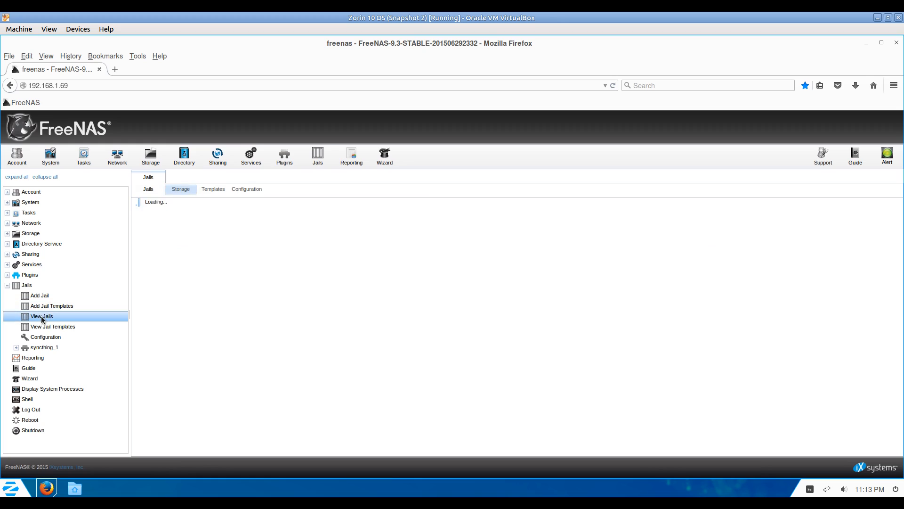
{"action": "left_click", "coordinate": [155, 240]}
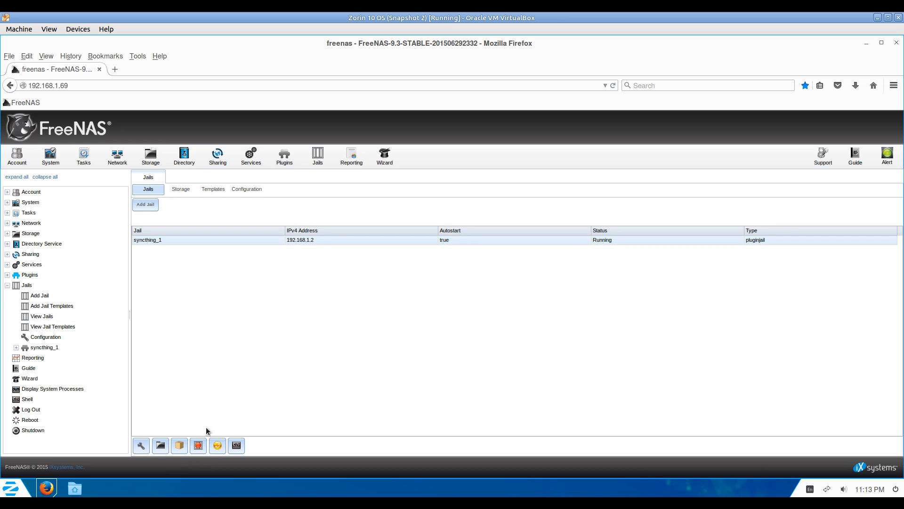
{"action": "left_click", "coordinate": [217, 446]}
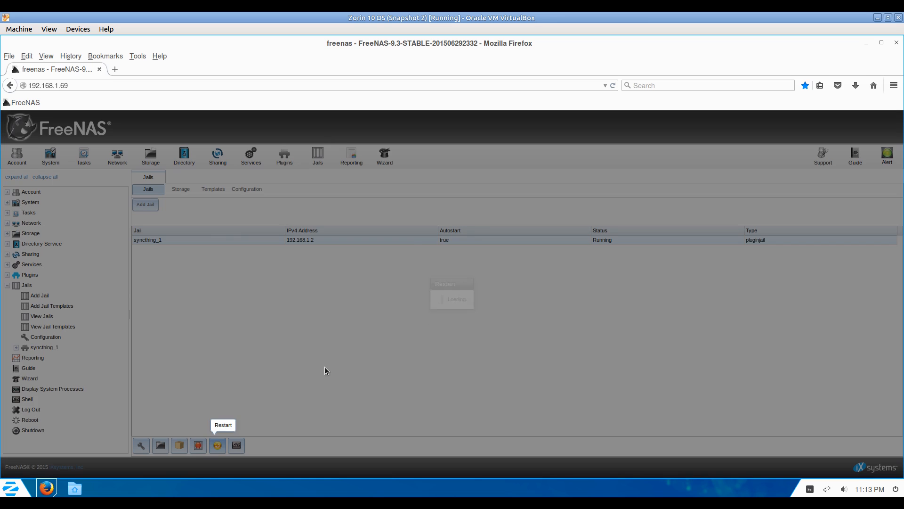
{"action": "left_click", "coordinate": [432, 306]}
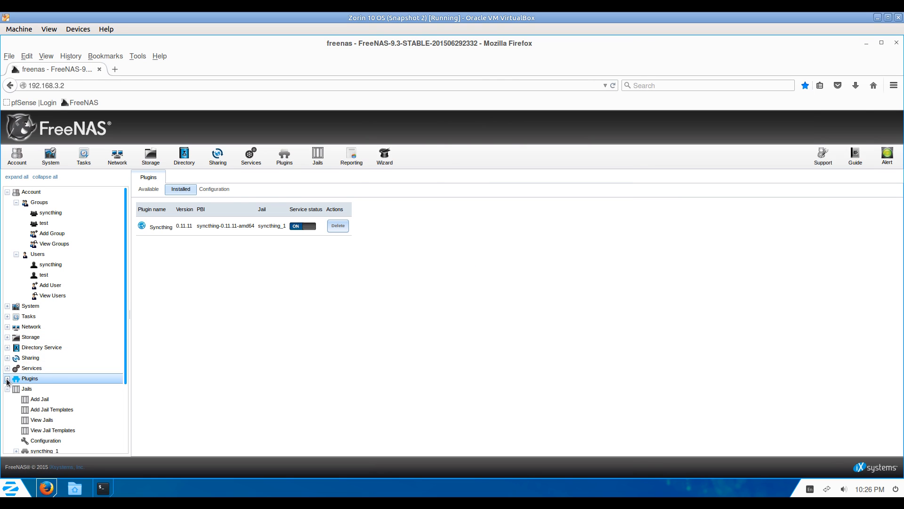
Expand Plugins and open the Syncthing plugin entry.
{"action": "left_click", "coordinate": [7, 379]}
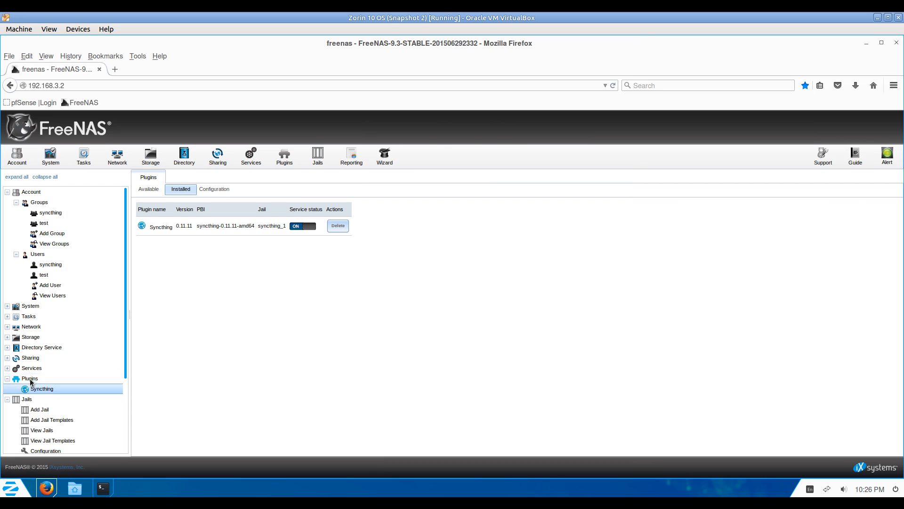
{"action": "left_click", "coordinate": [40, 391]}
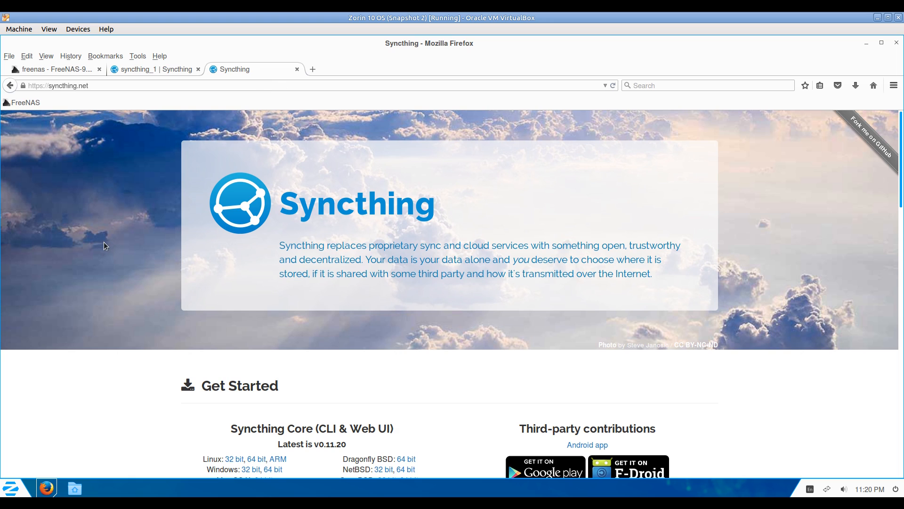
Download the Linux 64-bit tar.gz of Syncthing Core v0.11.20 from Get Started.
{"action": "scroll", "coordinate": [103, 242], "scroll_direction": "down", "scroll_amount": 3}
{"action": "scroll", "coordinate": [226, 318], "scroll_direction": "down", "scroll_amount": 1}
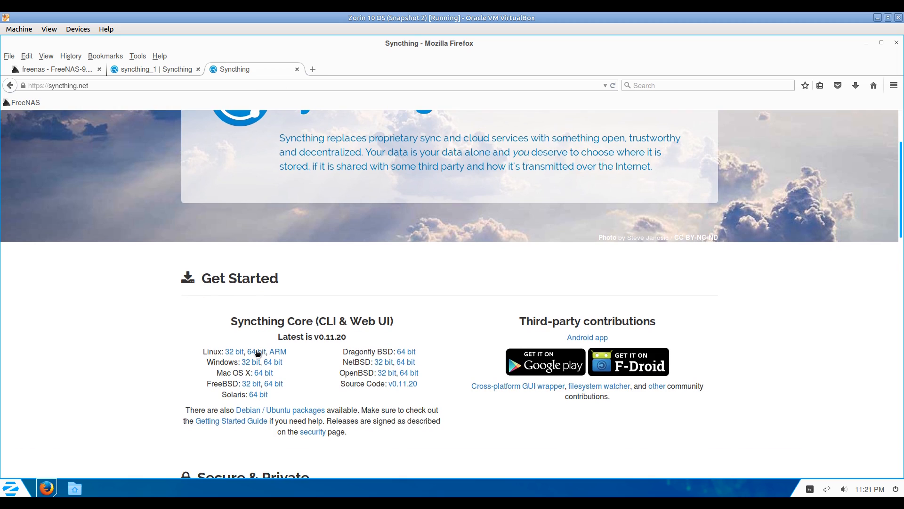
{"action": "left_click", "coordinate": [258, 353]}
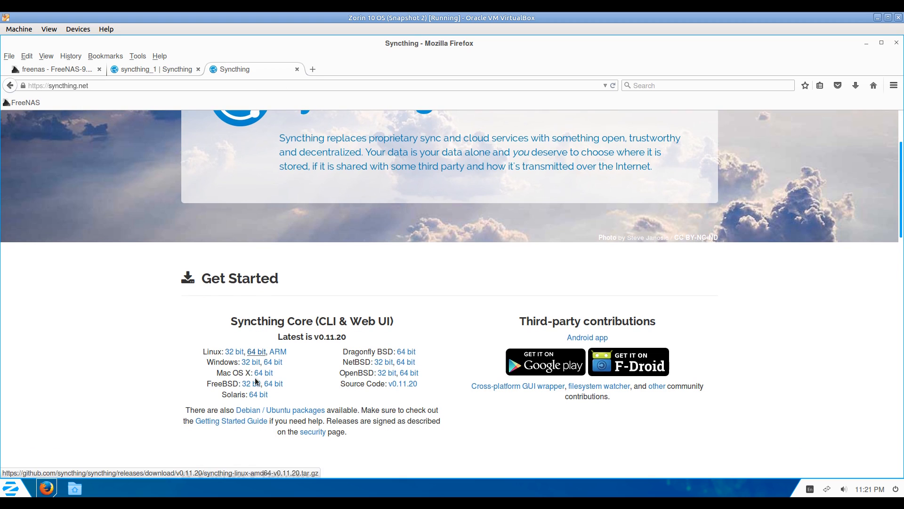
{"action": "left_click", "coordinate": [234, 352]}
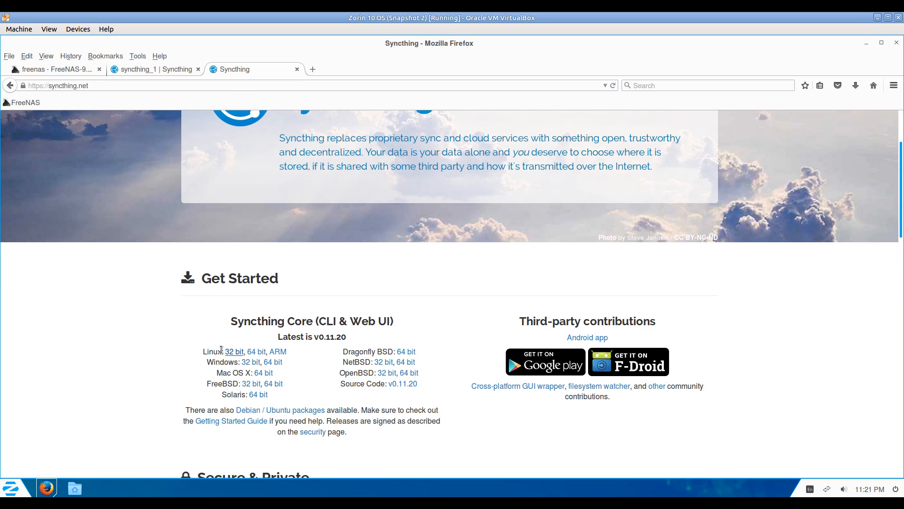
{"action": "left_click", "coordinate": [253, 354]}
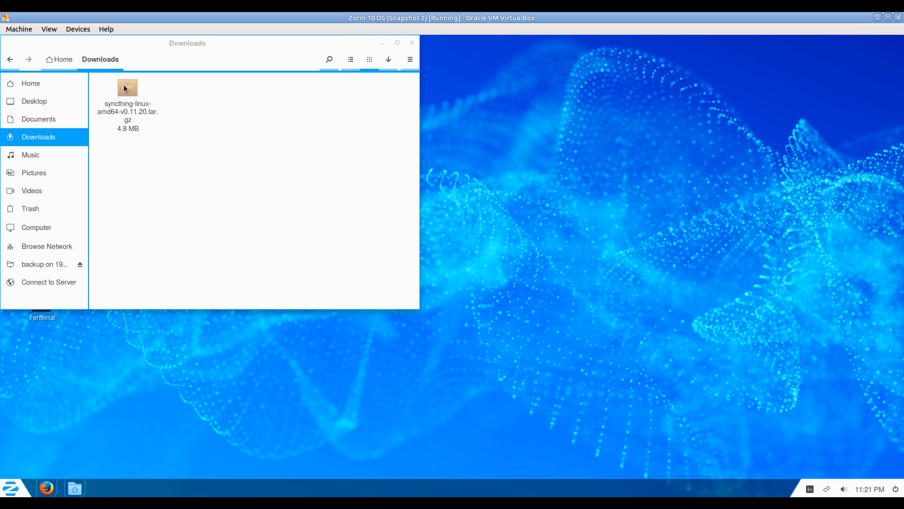
Extract the Syncthing tar.gz in Downloads and check the extracted folder's contents.
{"action": "right_click", "coordinate": [123, 84]}
{"action": "left_click", "coordinate": [158, 262]}
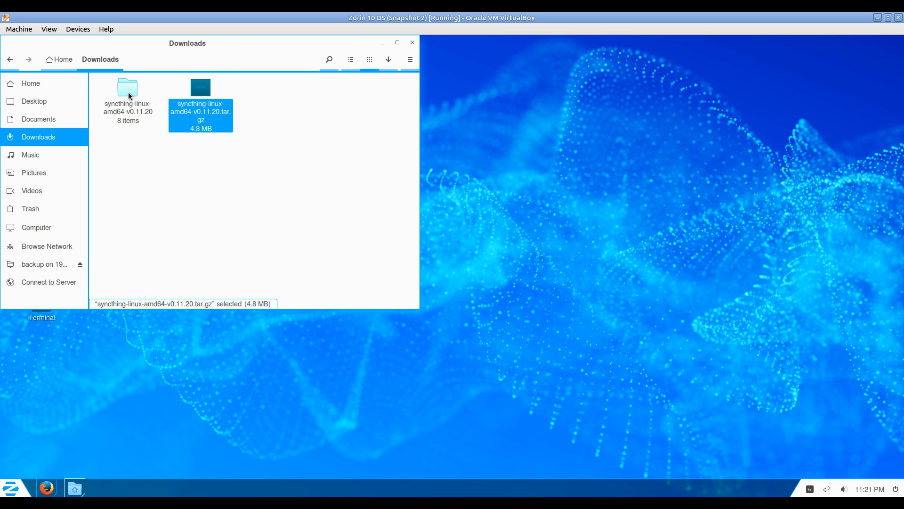
{"action": "double_click", "coordinate": [122, 91]}
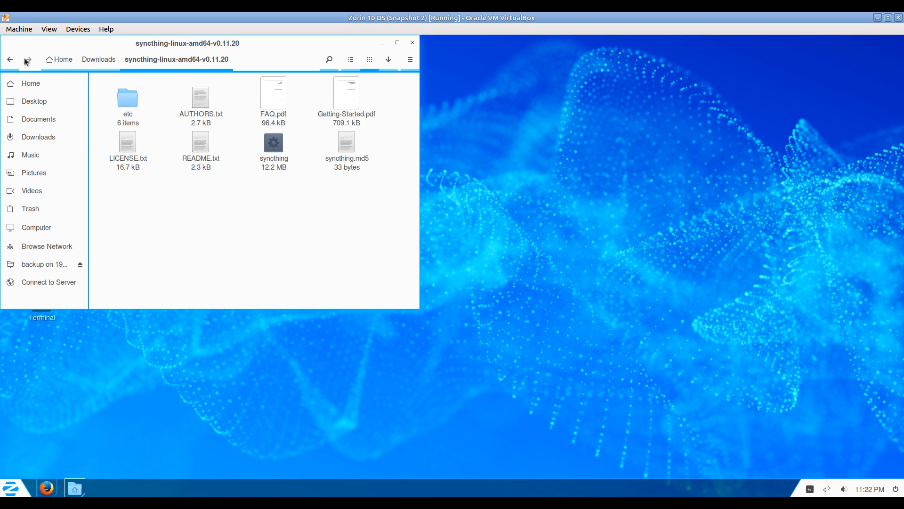
{"action": "left_click", "coordinate": [11, 60]}
Rename the extracted folder to syncthing.
{"action": "right_click", "coordinate": [127, 96]}
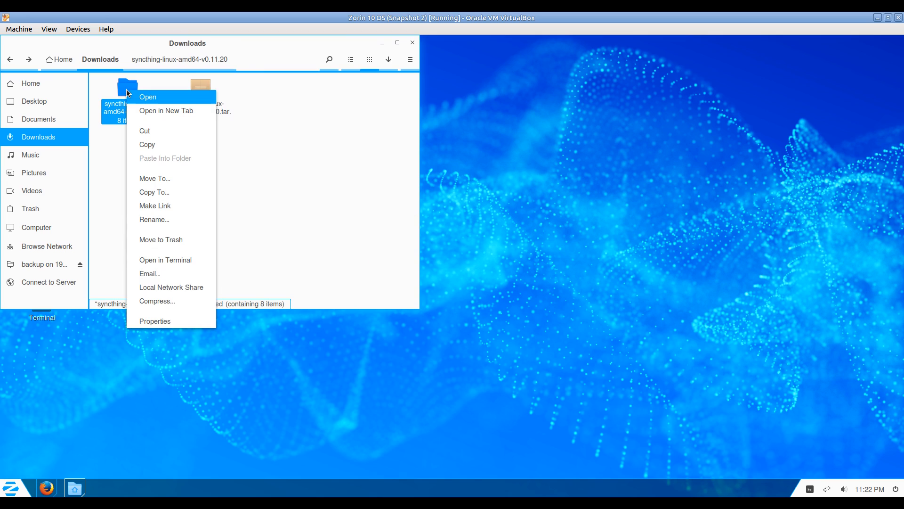
{"action": "left_click", "coordinate": [155, 219]}
{"action": "key", "text": "End"}
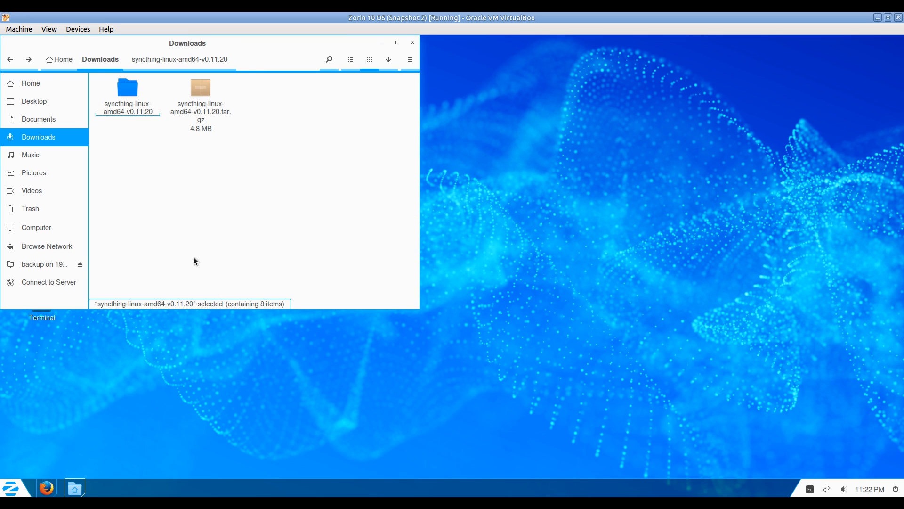
{"action": "key", "text": "BackSpace"}
{"action": "key", "text": "BackSpace"}
{"action": "key", "text": "BackSpace"}
{"action": "key", "text": "BackSpace"}
{"action": "key", "text": "BackSpace"}
{"action": "key", "text": "BackSpace"}
{"action": "key", "text": "BackSpace"}
{"action": "key", "text": "BackSpace"}
{"action": "key", "text": "BackSpace"}
{"action": "key", "text": "BackSpace"}
{"action": "key", "text": "BackSpace"}
{"action": "key", "text": "BackSpace"}
{"action": "key", "text": "BackSpace"}
{"action": "key", "text": "BackSpace"}
{"action": "key", "text": "BackSpace"}
{"action": "key", "text": "BackSpace"}
{"action": "key", "text": "BackSpace"}
{"action": "key", "text": "BackSpace"}
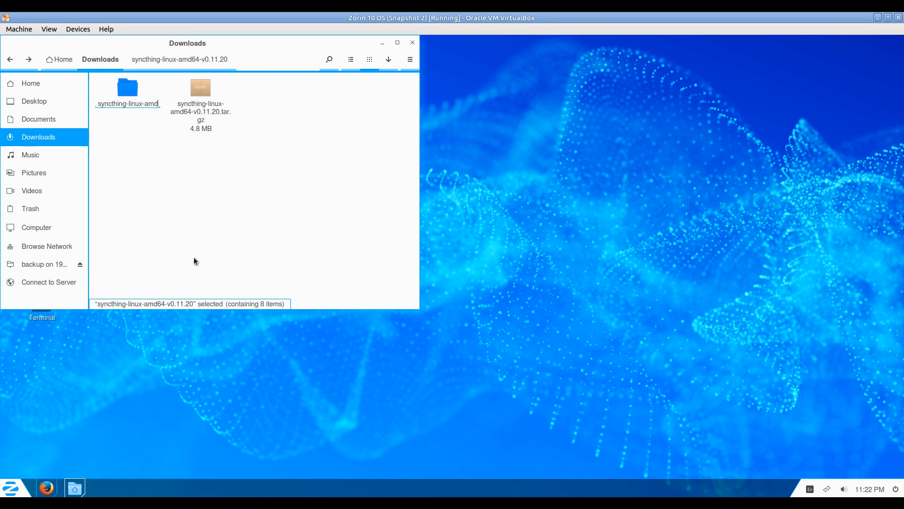
{"action": "key", "text": "BackSpace"}
{"action": "key", "text": "BackSpace"}
{"action": "key", "text": "BackSpace"}
{"action": "key", "text": "Return"}
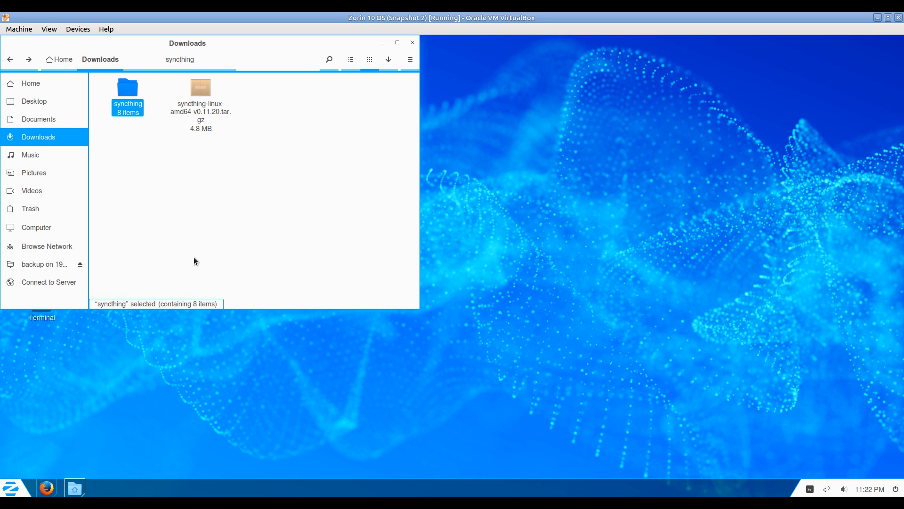
Copy the syncthing folder and paste it into the Home folder.
{"action": "left_click", "coordinate": [159, 219]}
{"action": "left_click", "coordinate": [134, 94]}
{"action": "right_click", "coordinate": [134, 94]}
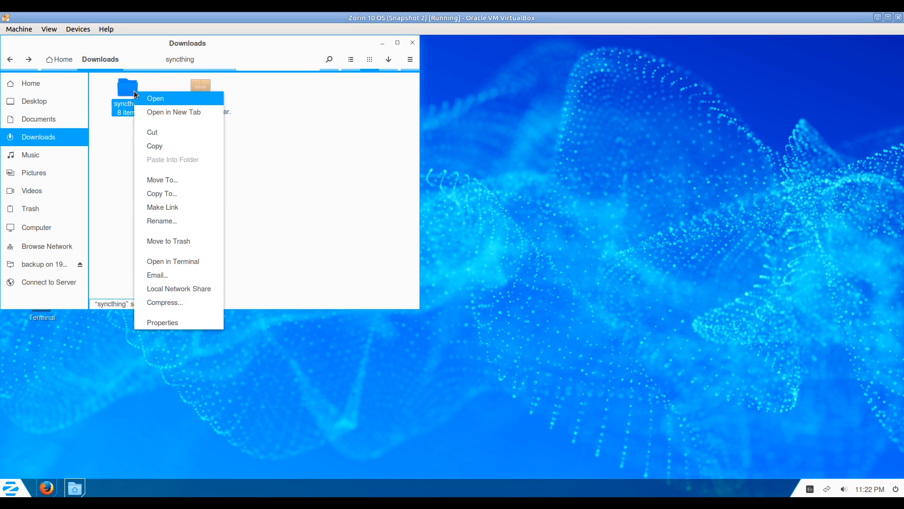
{"action": "left_click", "coordinate": [165, 148]}
{"action": "left_click", "coordinate": [66, 59]}
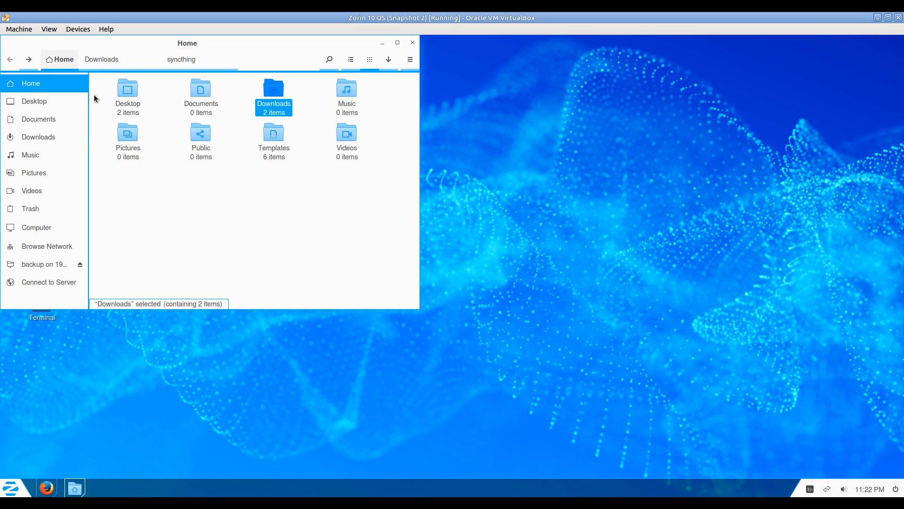
{"action": "right_click", "coordinate": [145, 197]}
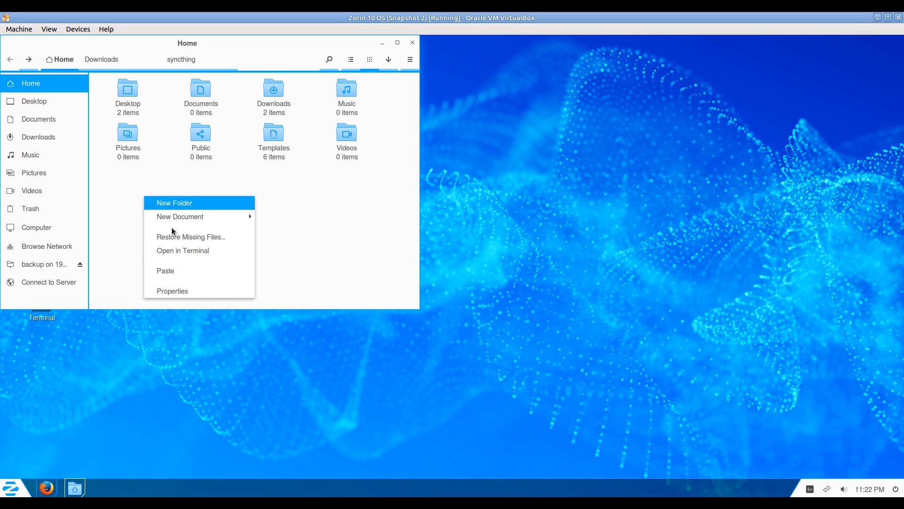
{"action": "left_click", "coordinate": [172, 271]}
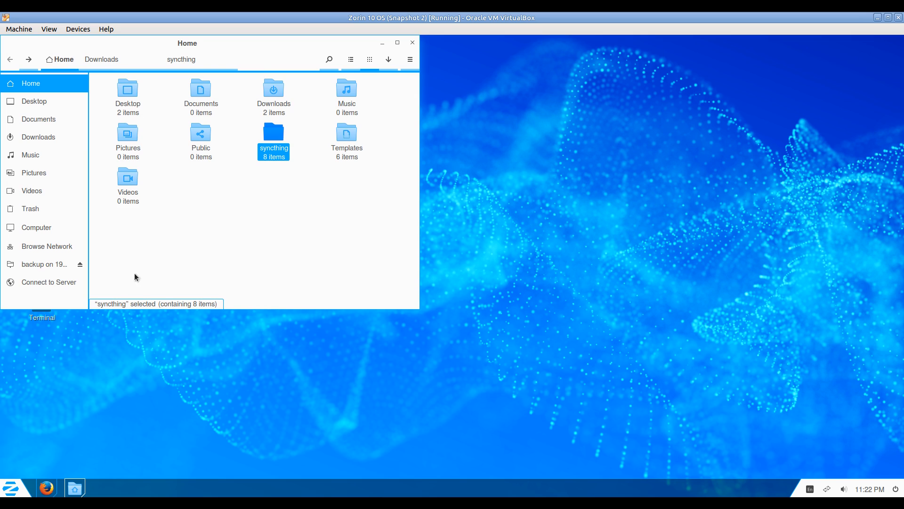
{"action": "left_click_drag", "start_coordinate": [228, 60], "coordinate": [409, 113]}
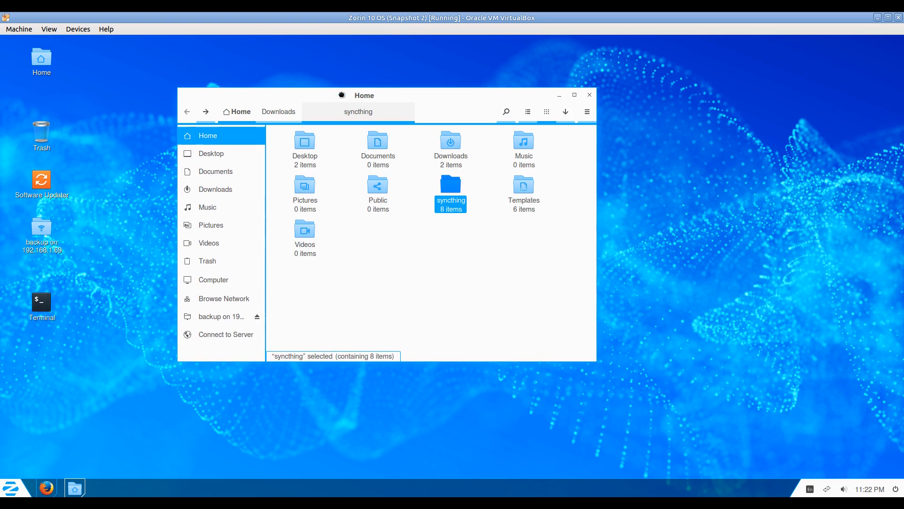
From a desktop terminal, cd into ~/syncthing, list its files and run ./syncthing.
{"action": "double_click", "coordinate": [42, 306]}
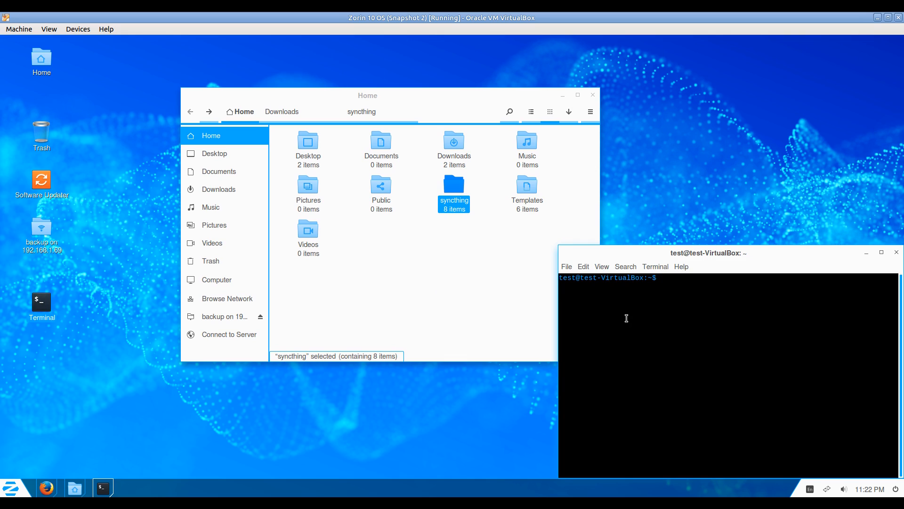
{"action": "type", "text": "ls"}
{"action": "key", "text": "Return"}
{"action": "type", "text": "c"}
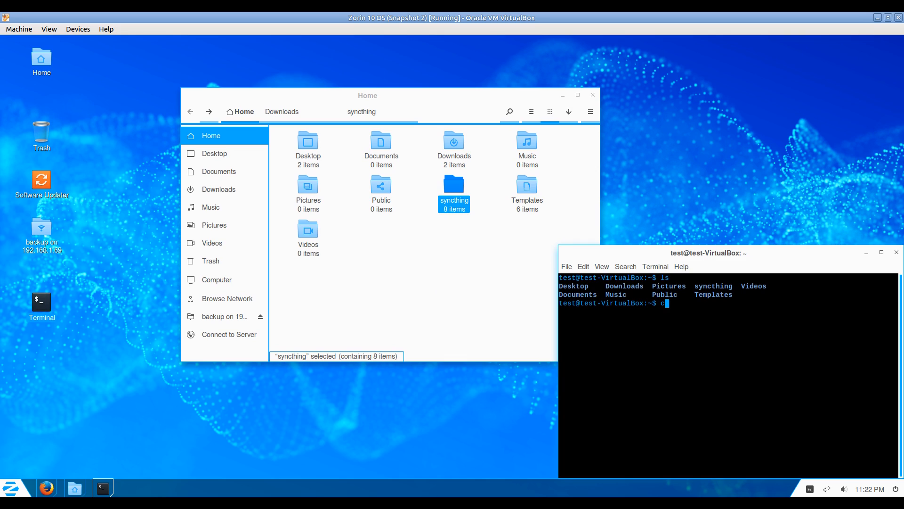
{"action": "type", "text": "d synt"}
{"action": "type", "text": "thing"}
{"action": "key", "text": "Return"}
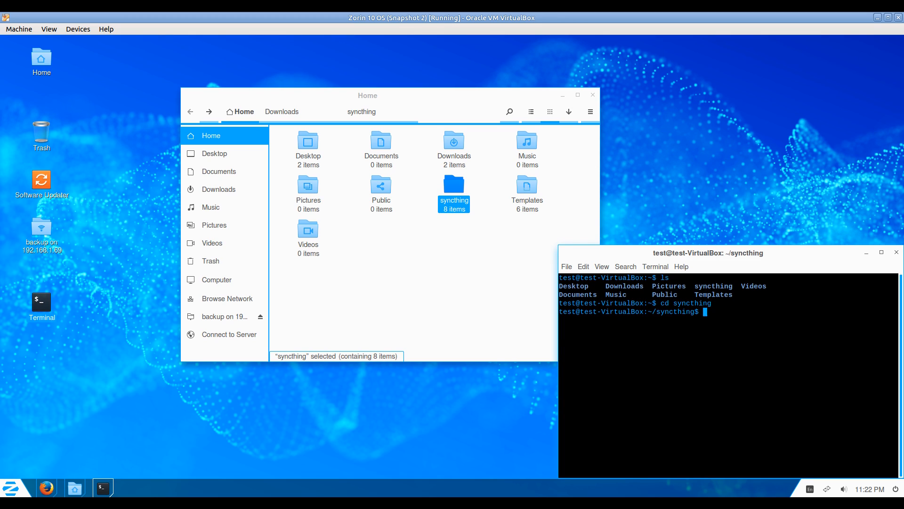
{"action": "type", "text": "ls"}
{"action": "key", "text": "Return"}
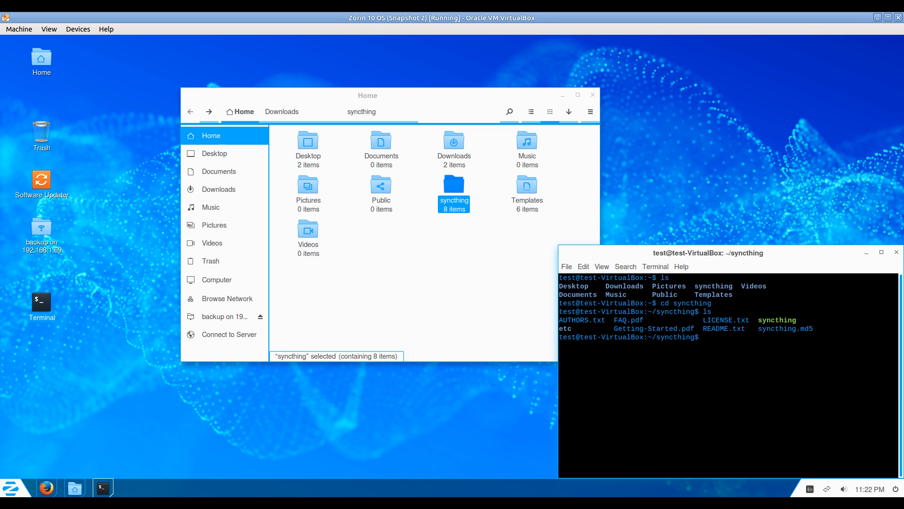
{"action": "type", "text": "./syncthing"}
{"action": "key", "text": "Return"}
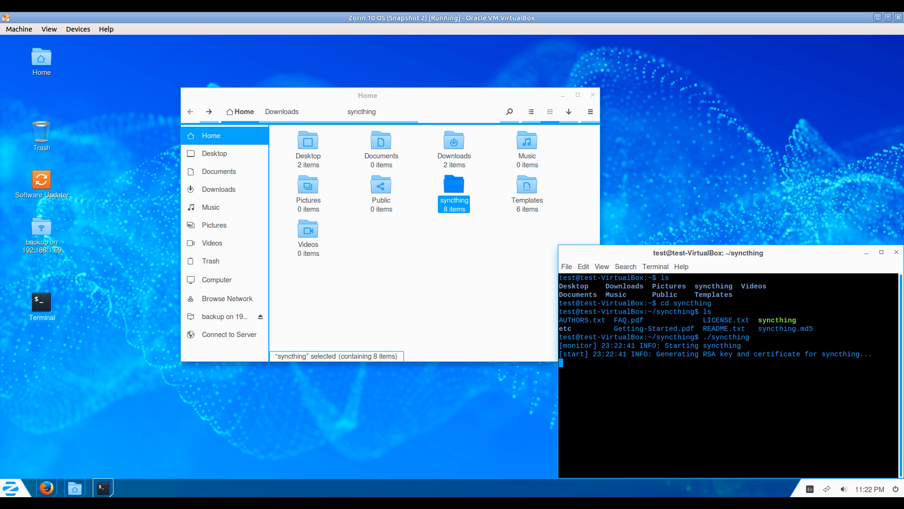
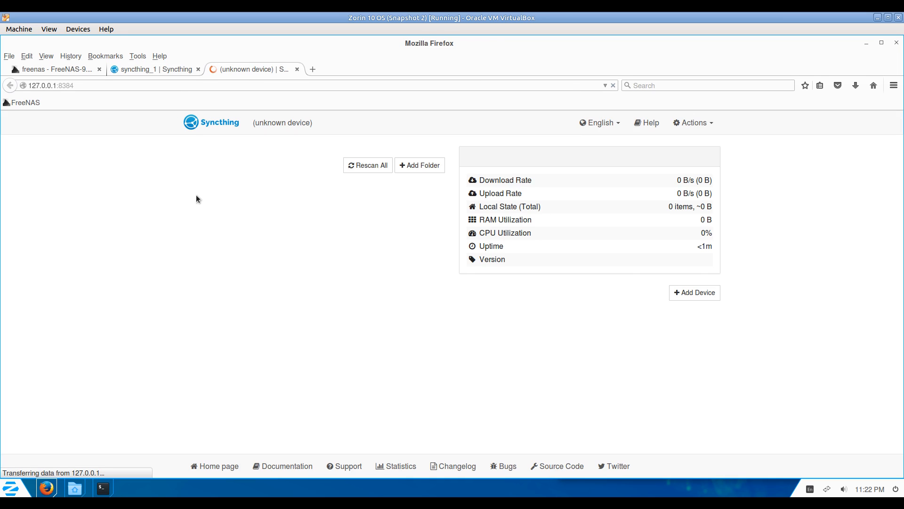
Disable UPnP, Global Discovery and Automatic upgrades in Settings, save, and restart Syncthing.
{"action": "left_click", "coordinate": [693, 122]}
{"action": "left_click", "coordinate": [685, 147]}
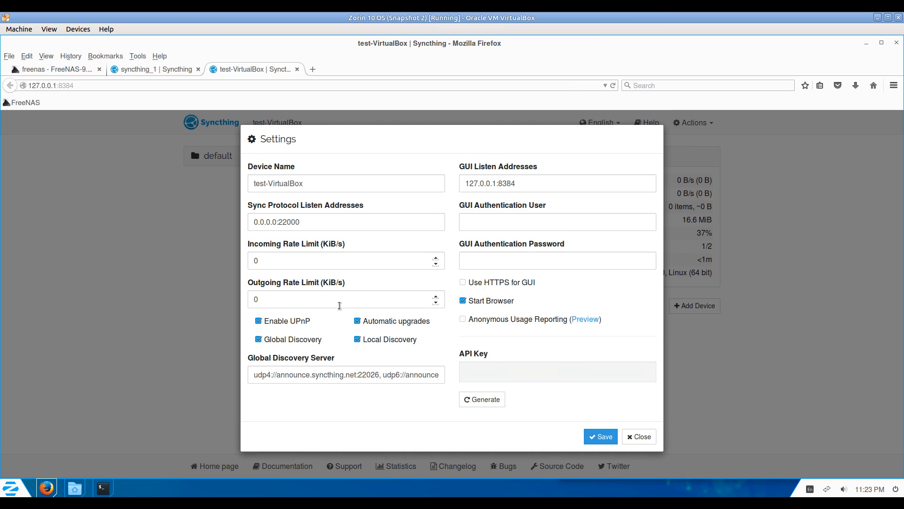
{"action": "left_click", "coordinate": [259, 321]}
{"action": "left_click", "coordinate": [258, 339]}
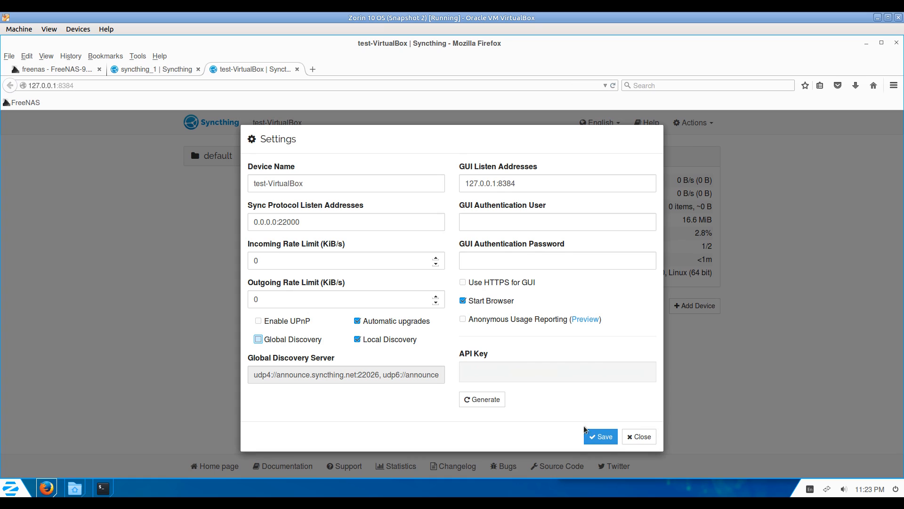
{"action": "left_click", "coordinate": [358, 322]}
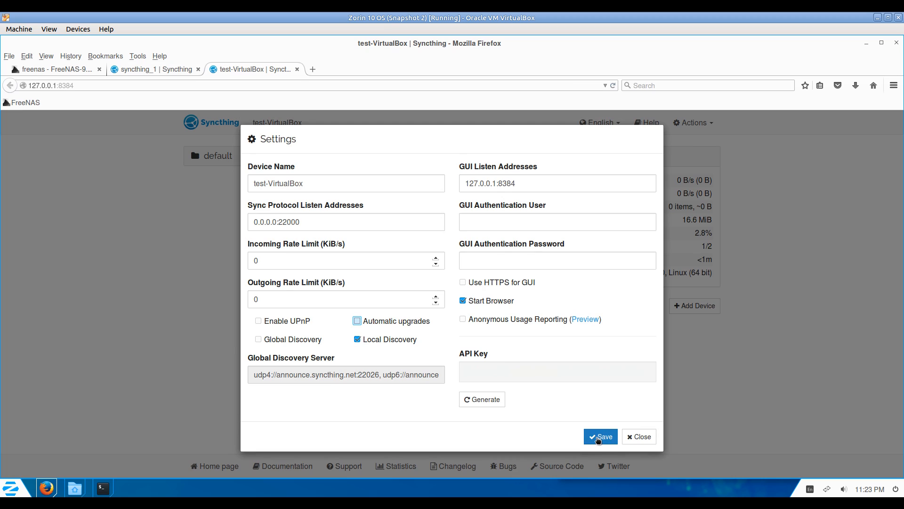
{"action": "left_click", "coordinate": [598, 439]}
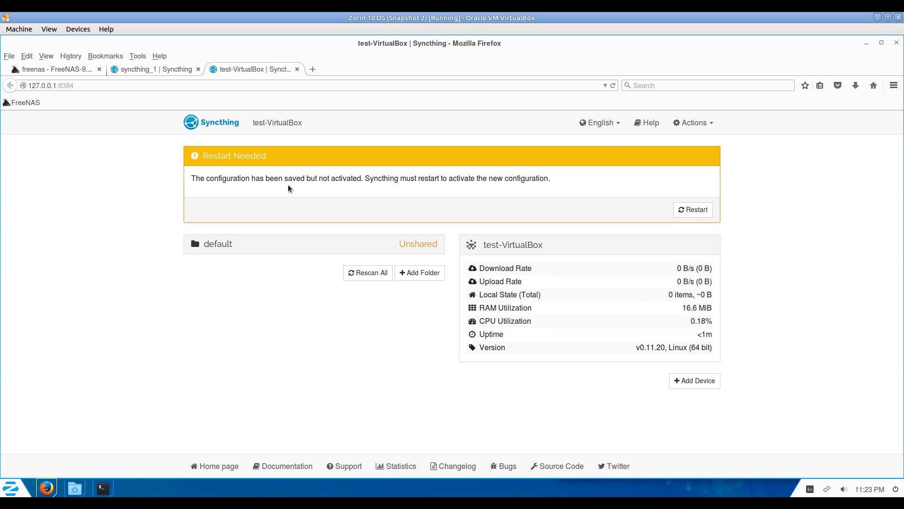
{"action": "left_click", "coordinate": [699, 209]}
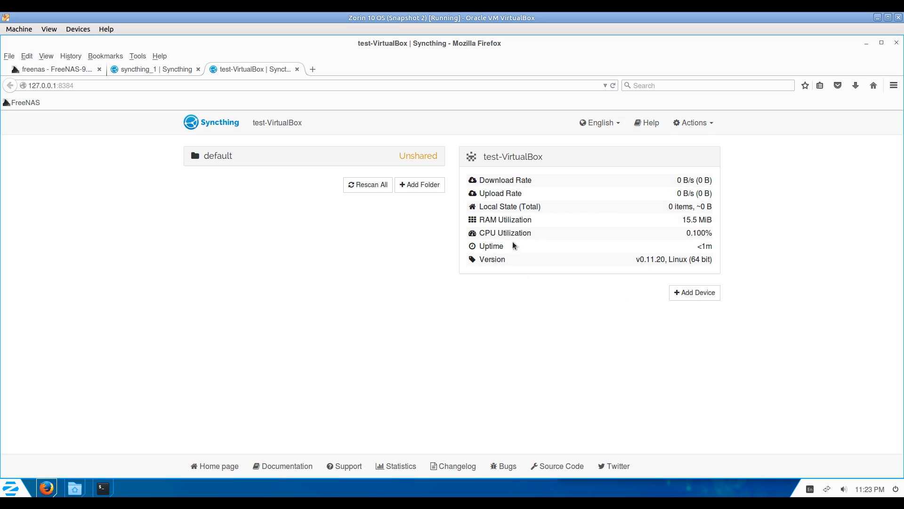
Copy the test-VirtualBox instance's device ID from its Show ID window.
{"action": "left_click", "coordinate": [158, 70]}
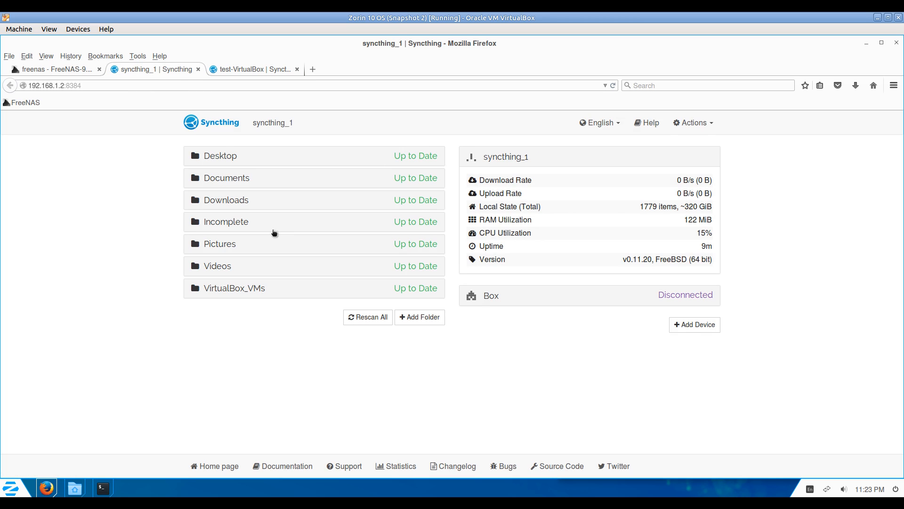
{"action": "left_click", "coordinate": [262, 70]}
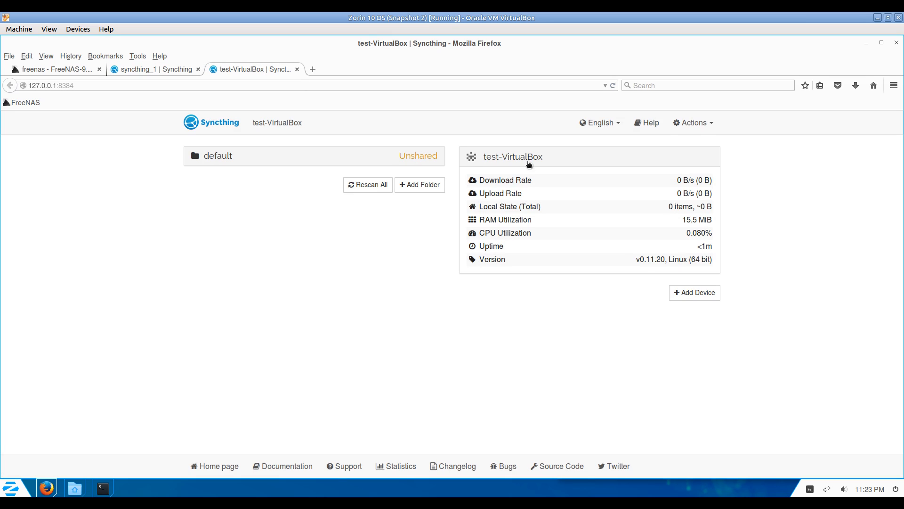
{"action": "left_click", "coordinate": [702, 124]}
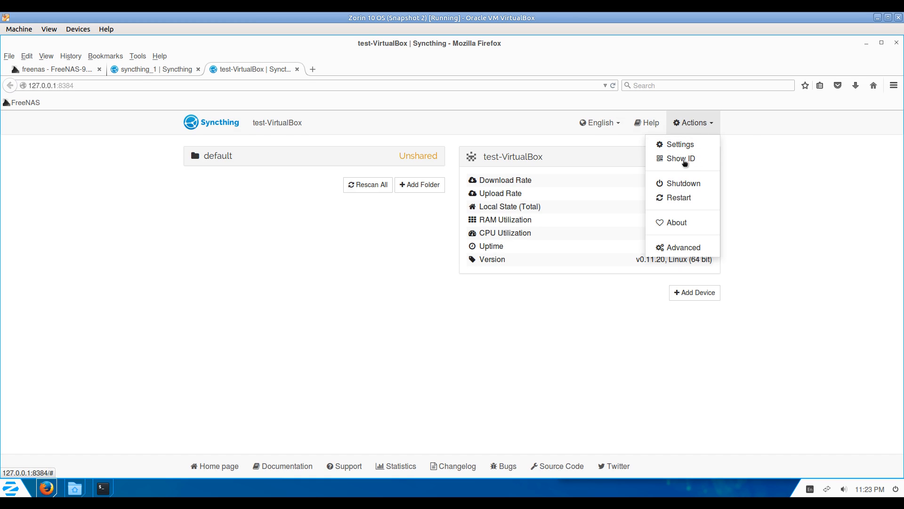
{"action": "left_click", "coordinate": [686, 161]}
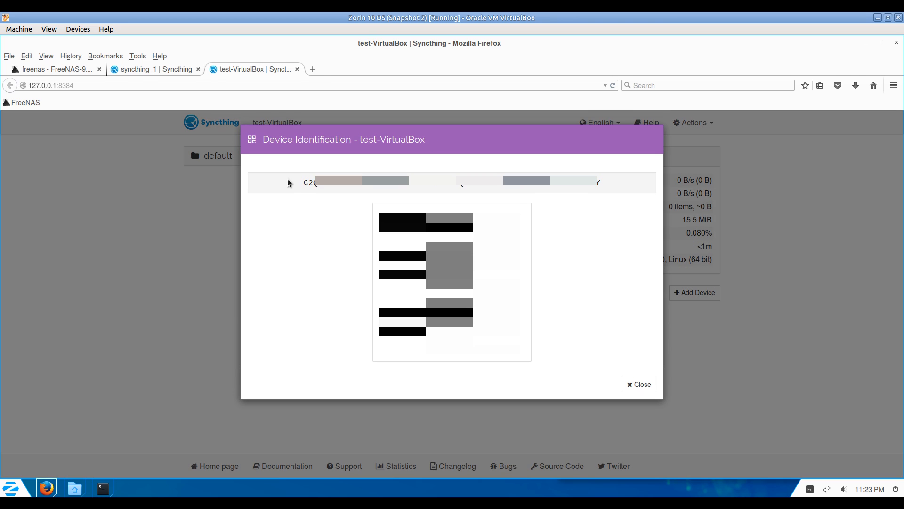
{"action": "left_click_drag", "start_coordinate": [299, 184], "coordinate": [622, 186]}
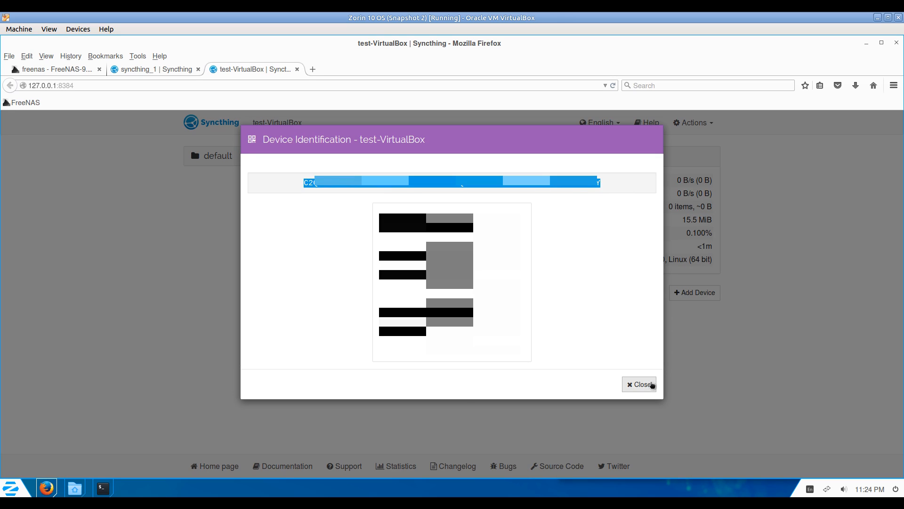
{"action": "left_click", "coordinate": [649, 384]}
On syncthing_1, add a device with the pasted ID and name it 'VirtualBox'.
{"action": "left_click", "coordinate": [157, 68]}
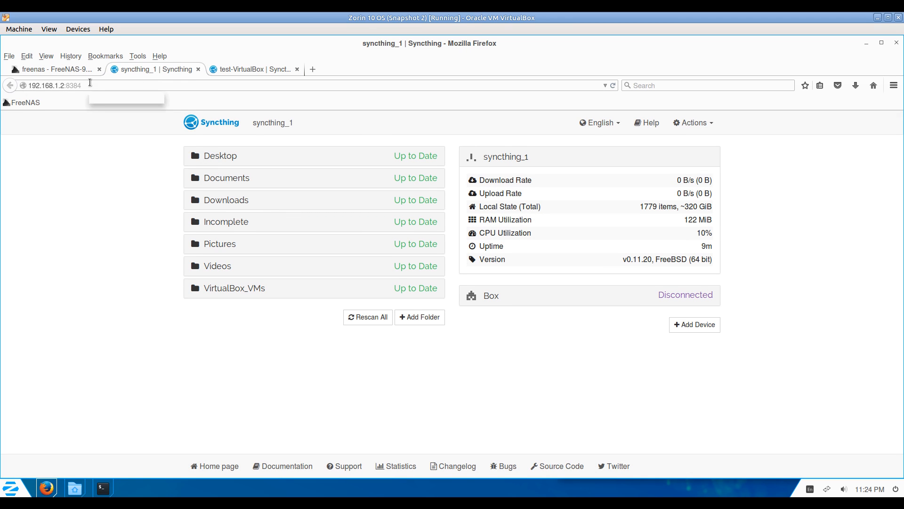
{"action": "left_click", "coordinate": [691, 325]}
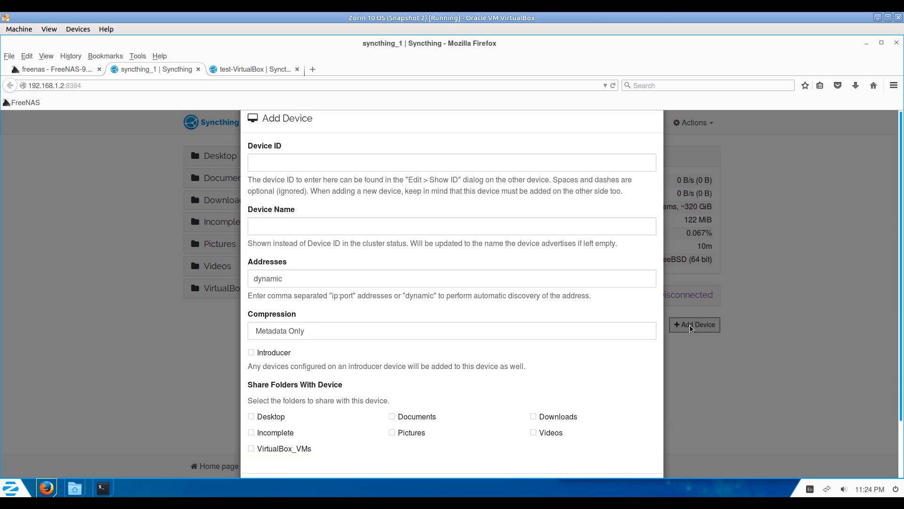
{"action": "left_click", "coordinate": [304, 178]}
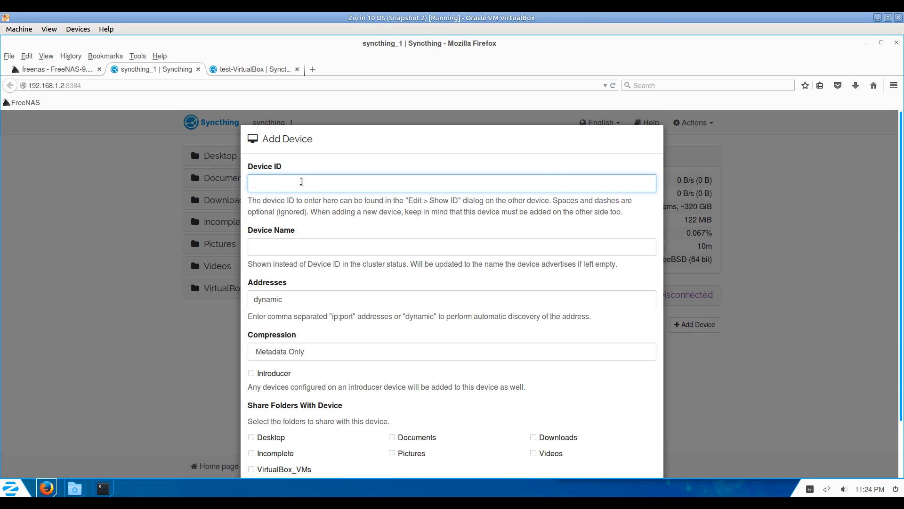
{"action": "key", "text": "ctrl+v"}
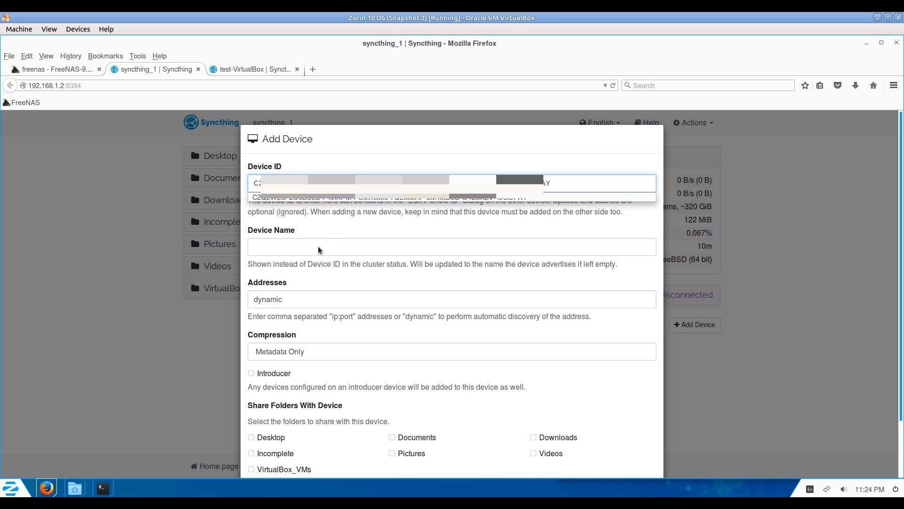
{"action": "left_click", "coordinate": [318, 247]}
{"action": "type", "text": "V"}
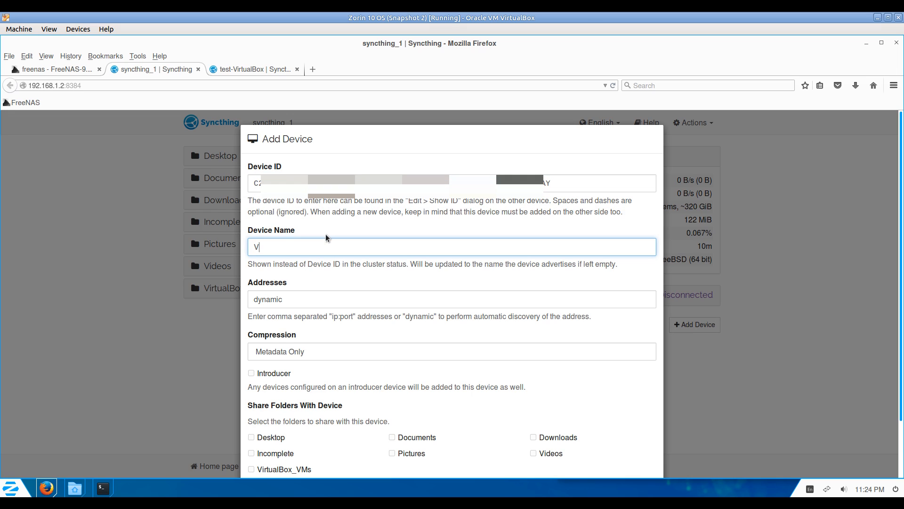
{"action": "type", "text": "irtualBox"}
{"action": "scroll", "coordinate": [440, 379], "scroll_direction": "down", "scroll_amount": 3}
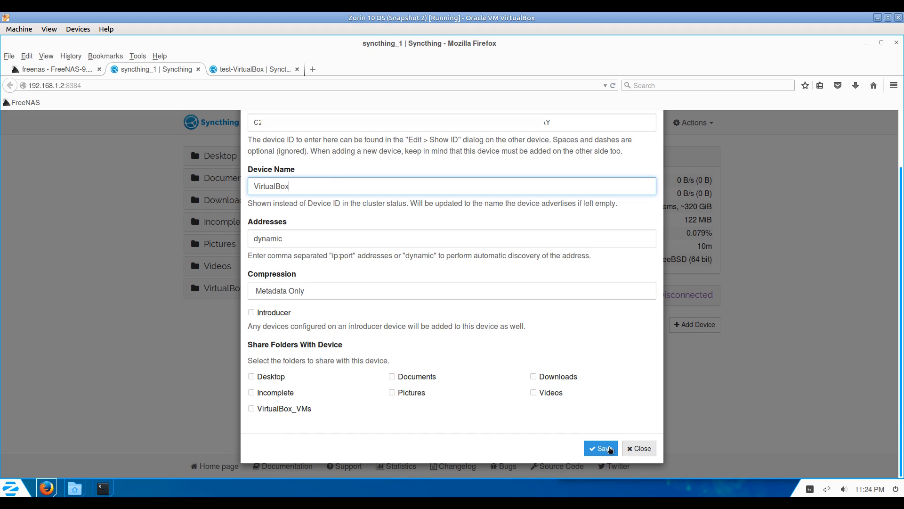
{"action": "left_click", "coordinate": [600, 448]}
{"action": "key", "text": "ctrl+Tab"}
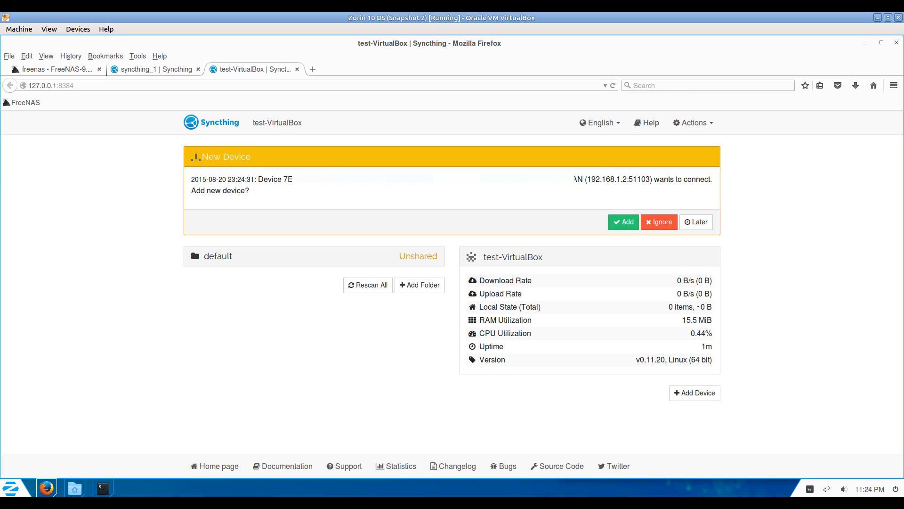
Accept the connecting 7EKWJM device and save its name as 'FreeNAS Syncthing'.
{"action": "left_click_drag", "start_coordinate": [596, 179], "coordinate": [634, 179]}
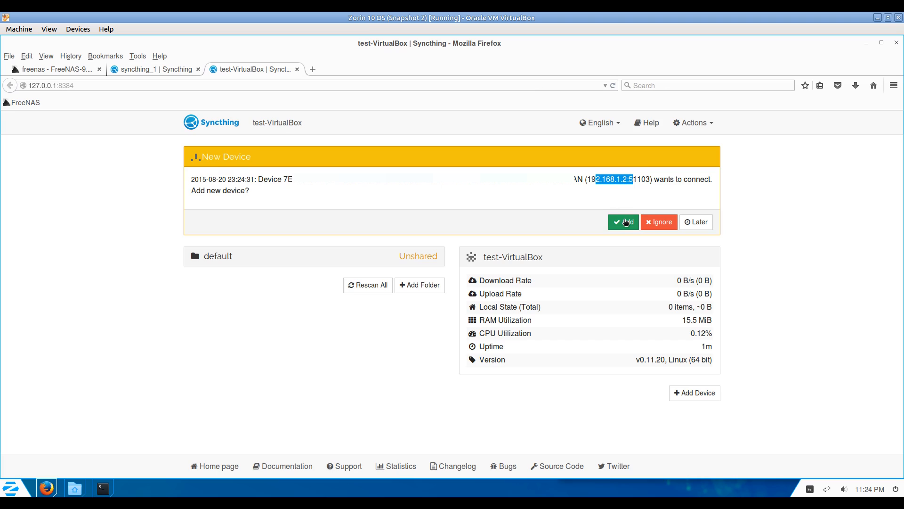
{"action": "left_click", "coordinate": [626, 222]}
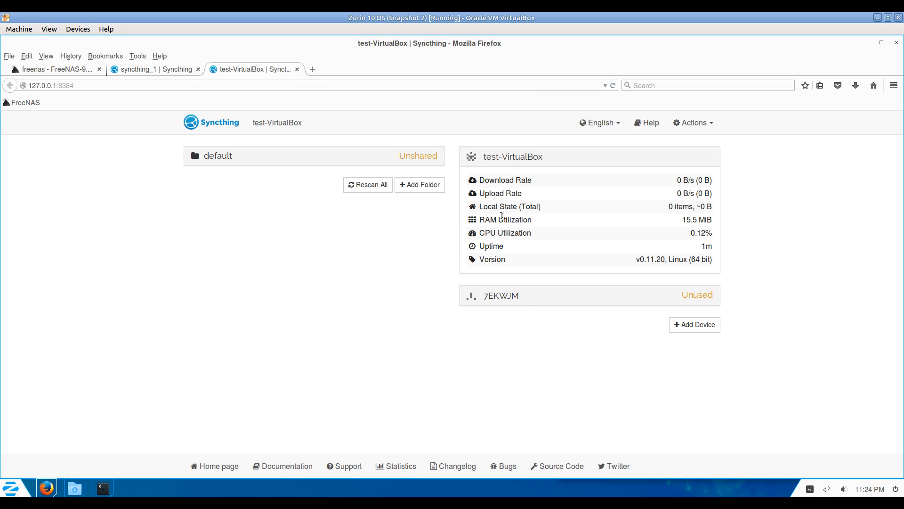
{"action": "left_click", "coordinate": [524, 297]}
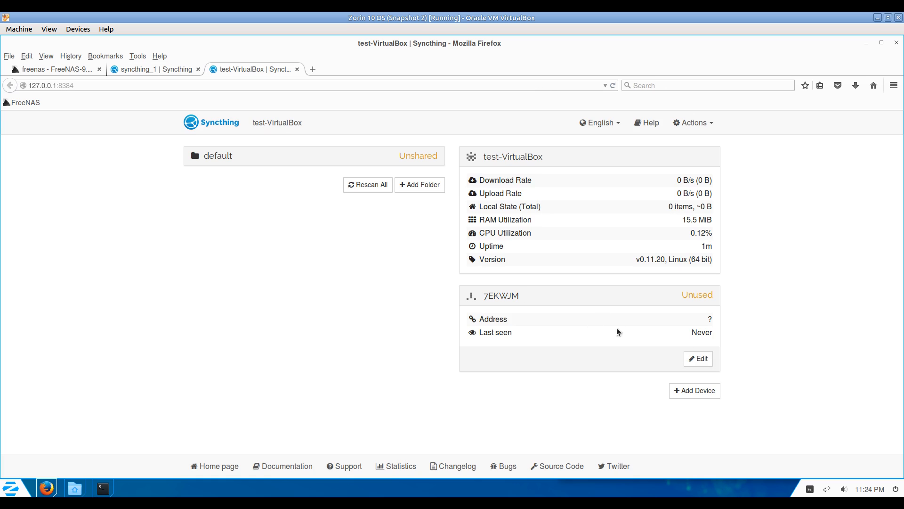
{"action": "left_click", "coordinate": [699, 360]}
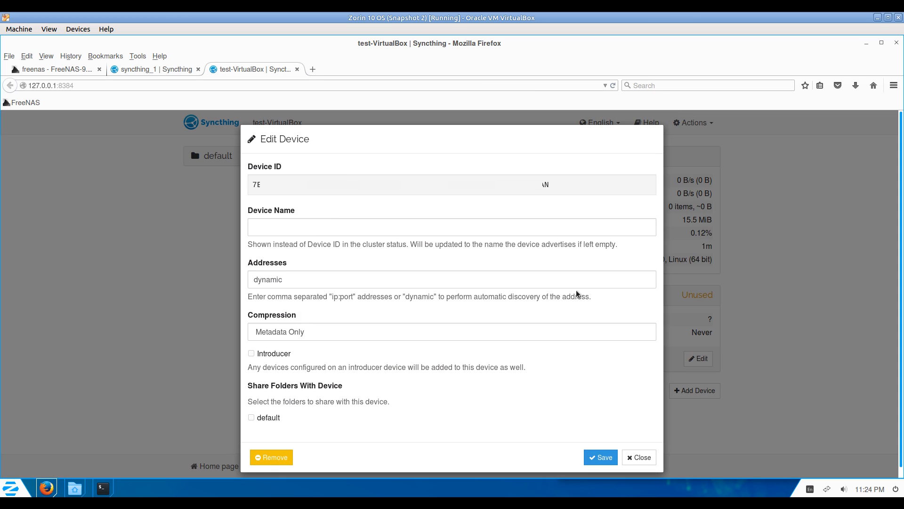
{"action": "left_click", "coordinate": [269, 225]}
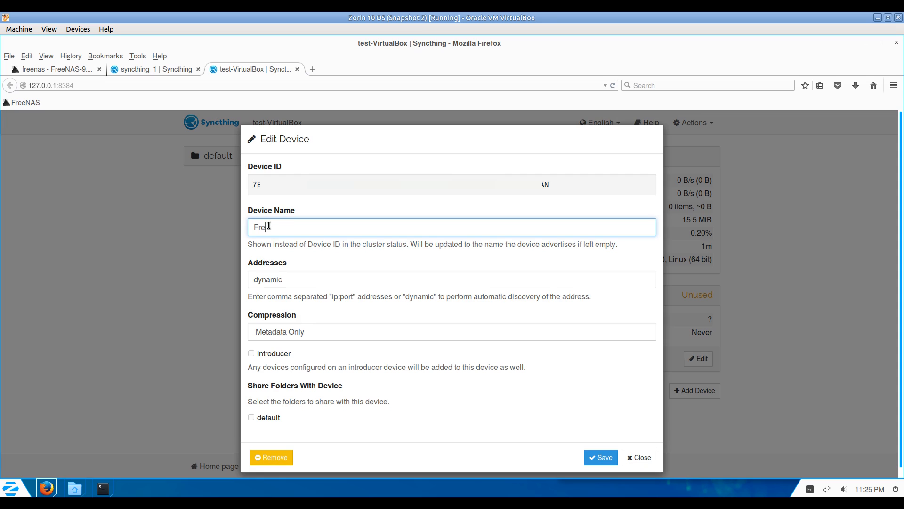
{"action": "type", "text": "FreeNAS Syncthing"}
{"action": "left_click", "coordinate": [596, 455]}
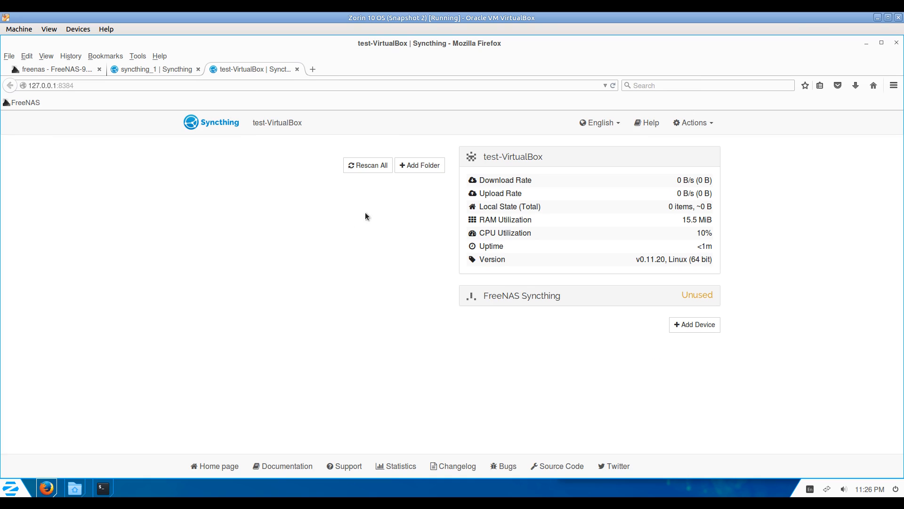
Start a new folder with ID 'Sync' and path /home/test/Sync/.
{"action": "left_click", "coordinate": [119, 71]}
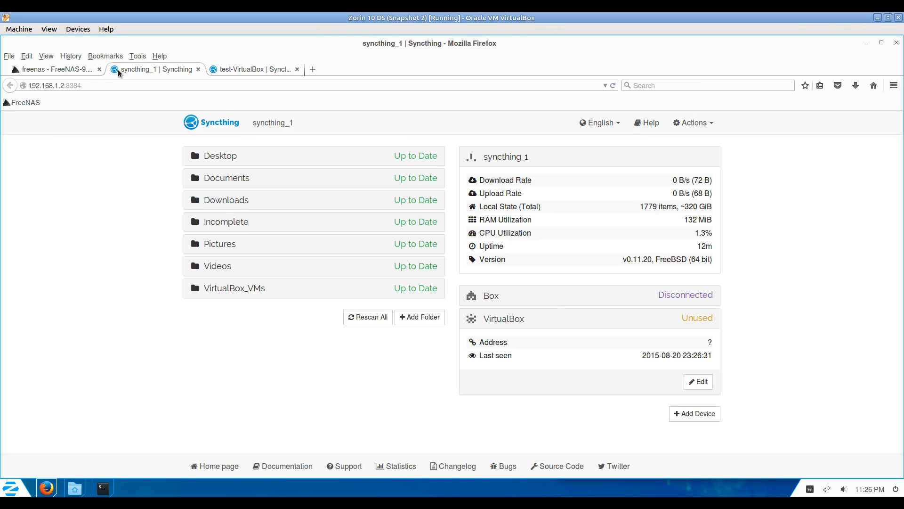
{"action": "left_click", "coordinate": [261, 73]}
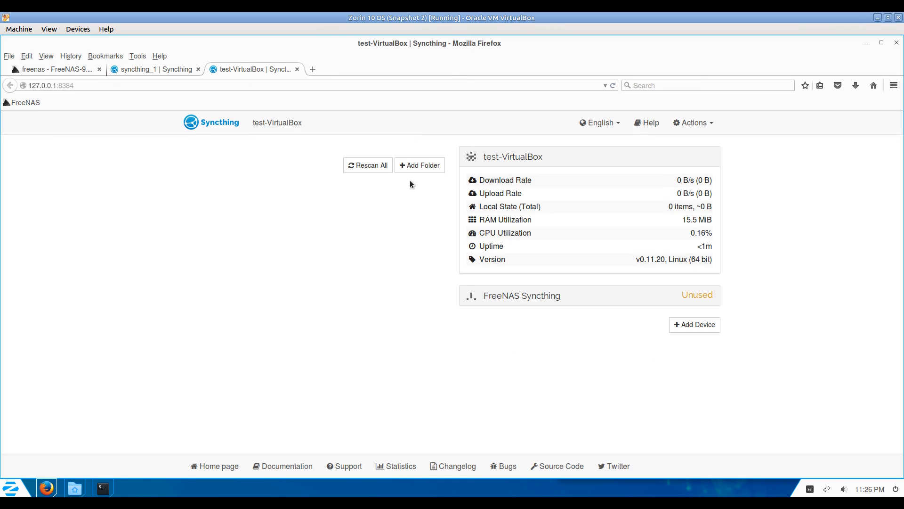
{"action": "left_click", "coordinate": [420, 165]}
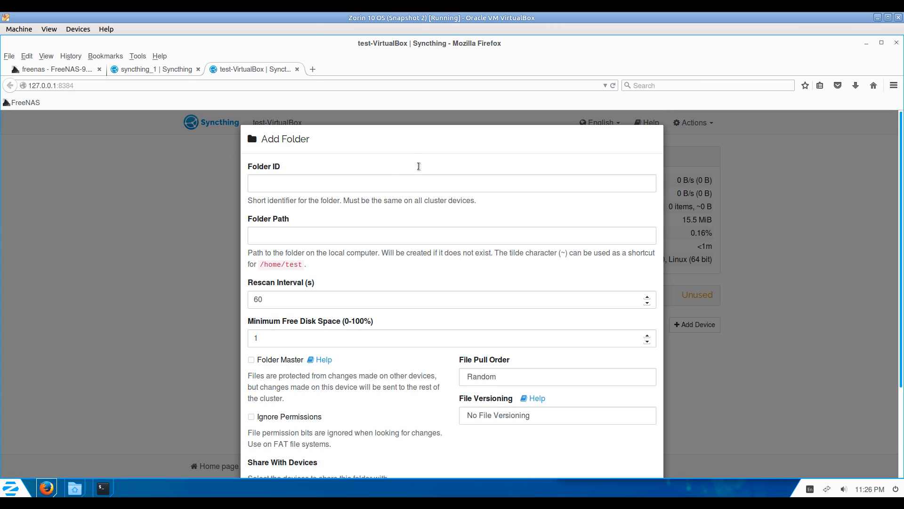
{"action": "left_click", "coordinate": [391, 178]}
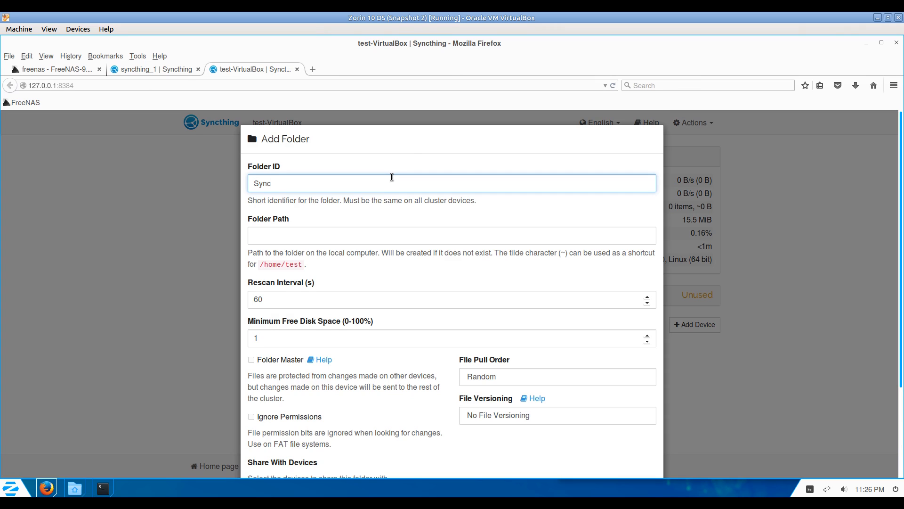
{"action": "type", "text": "Sync"}
{"action": "key", "text": "Tab"}
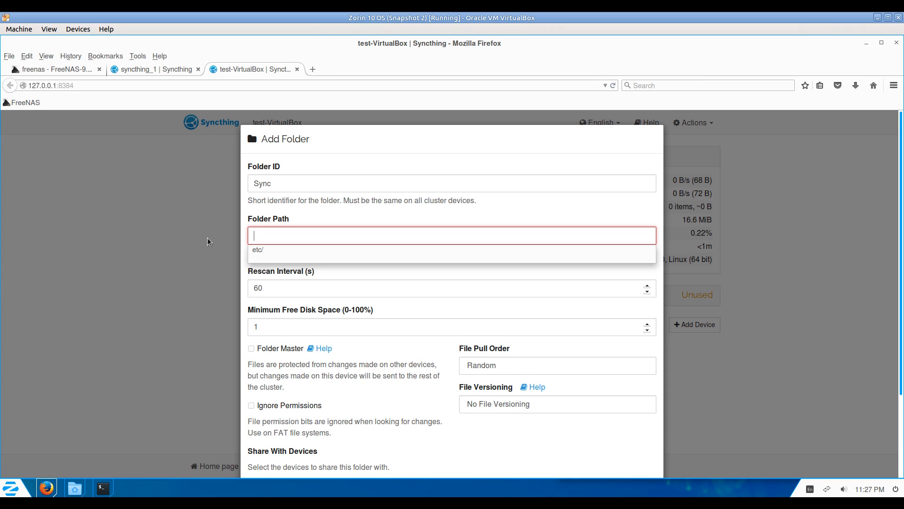
{"action": "type", "text": "/home/"}
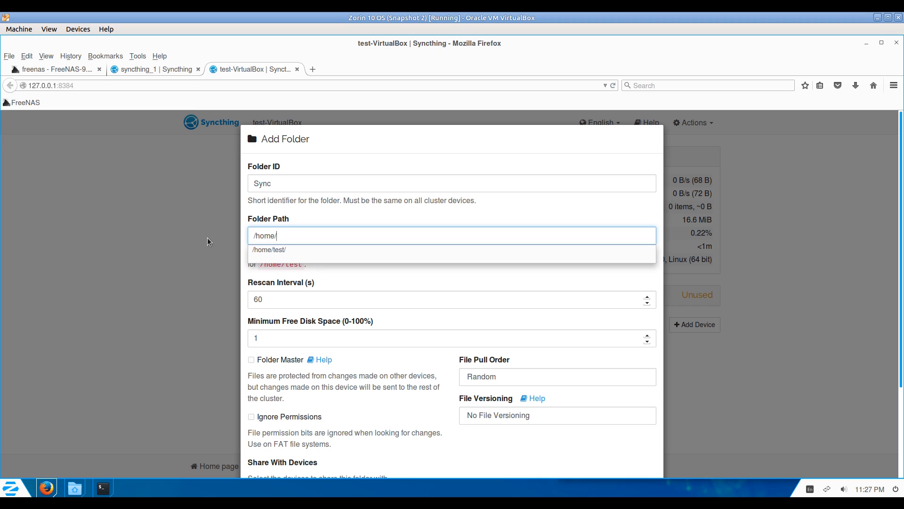
{"action": "type", "text": "test/"}
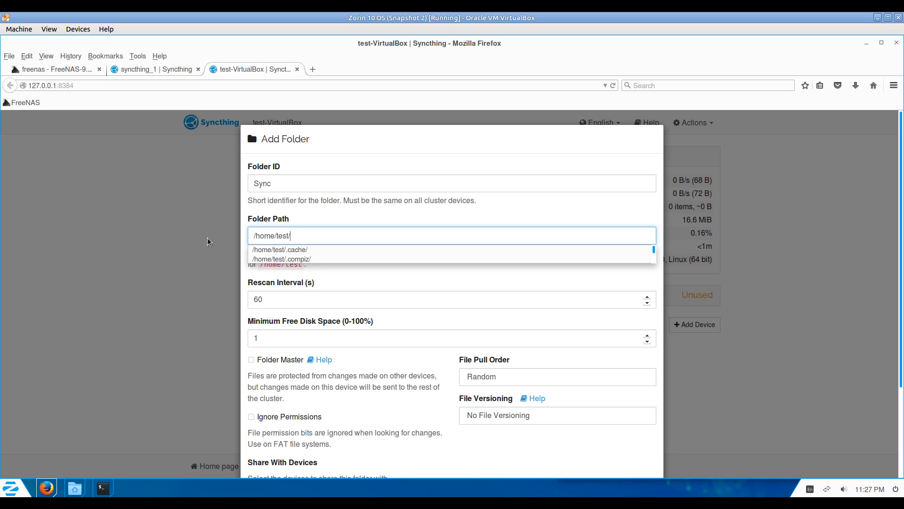
{"action": "type", "text": "Sy"}
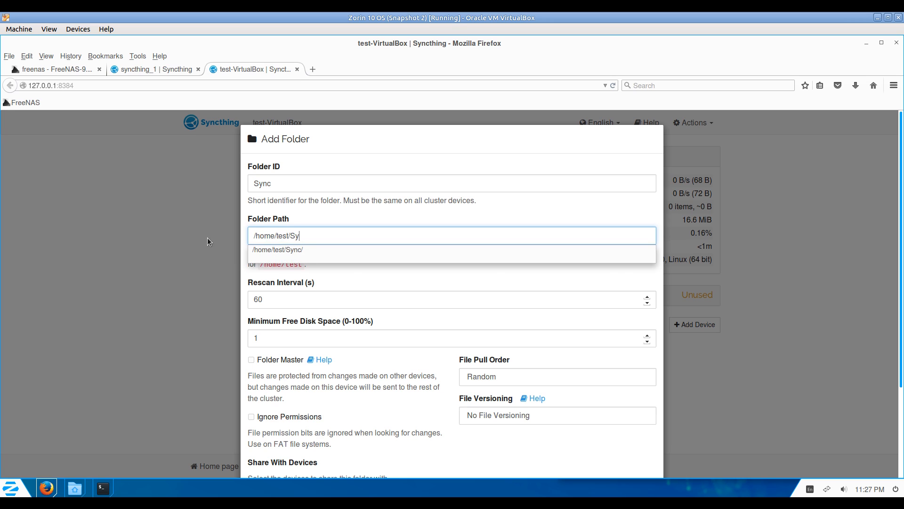
{"action": "key", "text": "Down"}
{"action": "key", "text": "Return"}
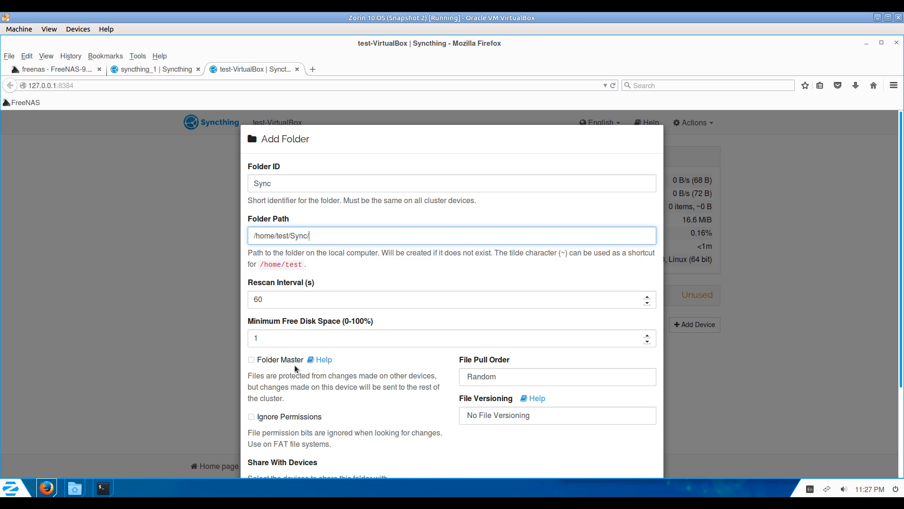
Make the folder master, set Alphabetic pull order, and keep no file versioning.
{"action": "left_click", "coordinate": [142, 71]}
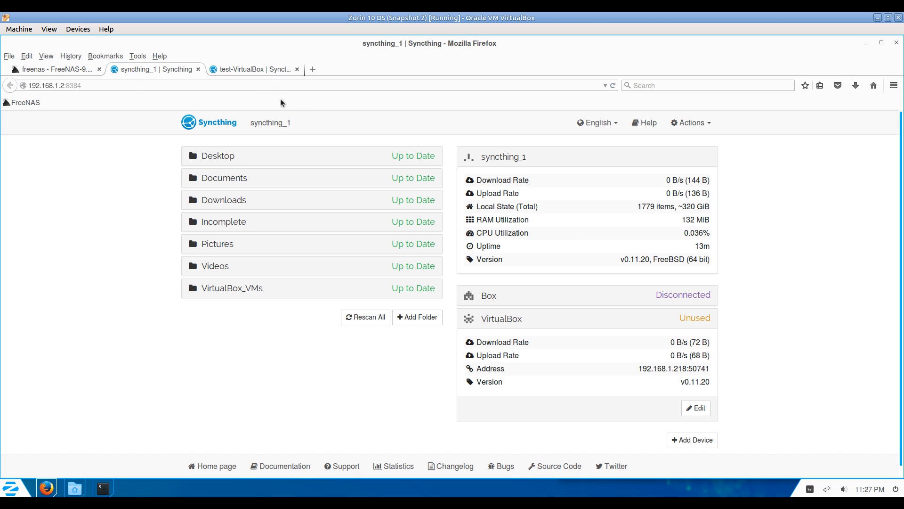
{"action": "left_click", "coordinate": [263, 70]}
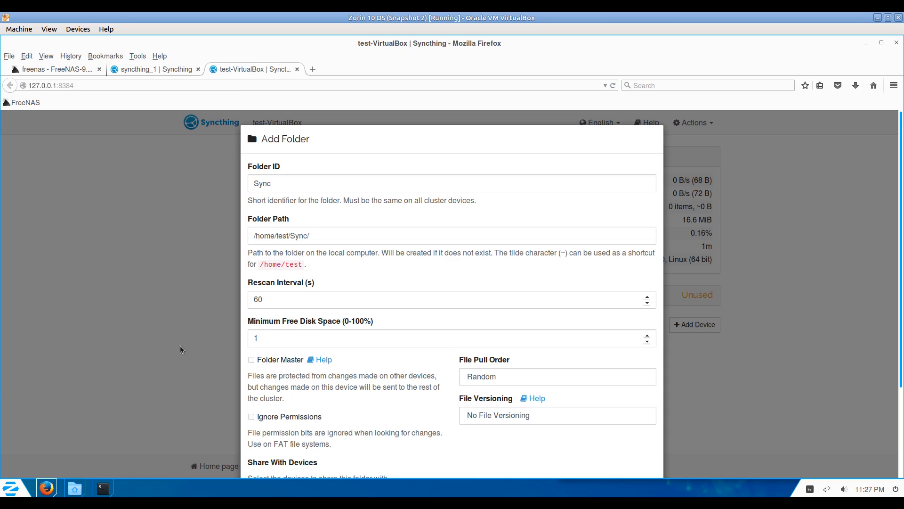
{"action": "left_click", "coordinate": [251, 360]}
{"action": "scroll", "coordinate": [339, 386], "scroll_direction": "down", "scroll_amount": 3}
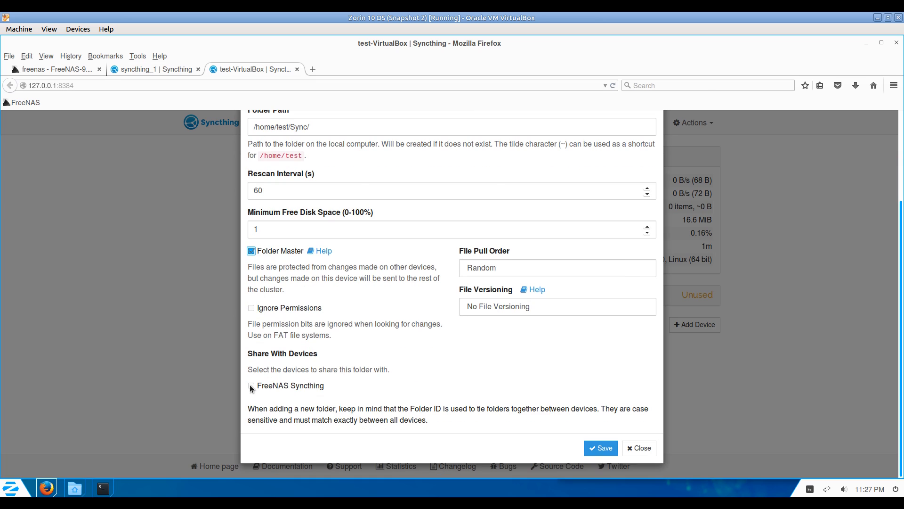
{"action": "left_click", "coordinate": [483, 267]}
{"action": "left_click", "coordinate": [478, 291]}
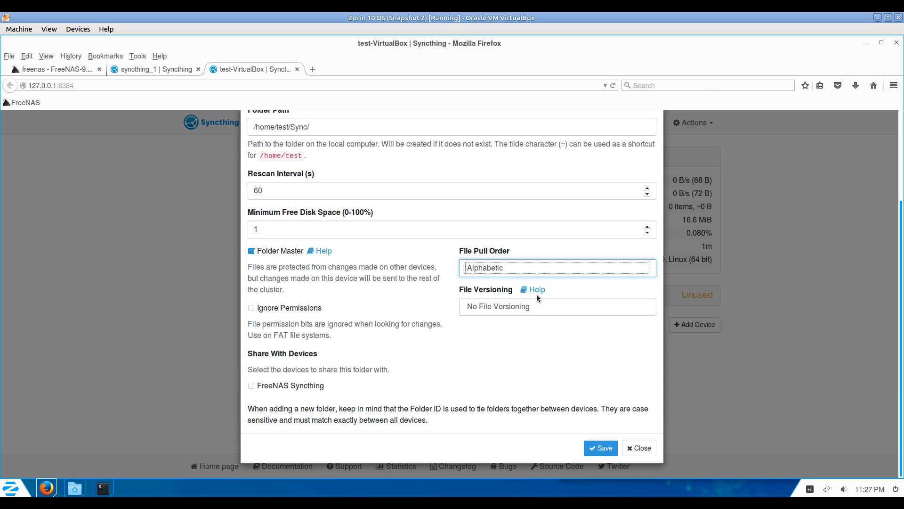
{"action": "left_click", "coordinate": [502, 311]}
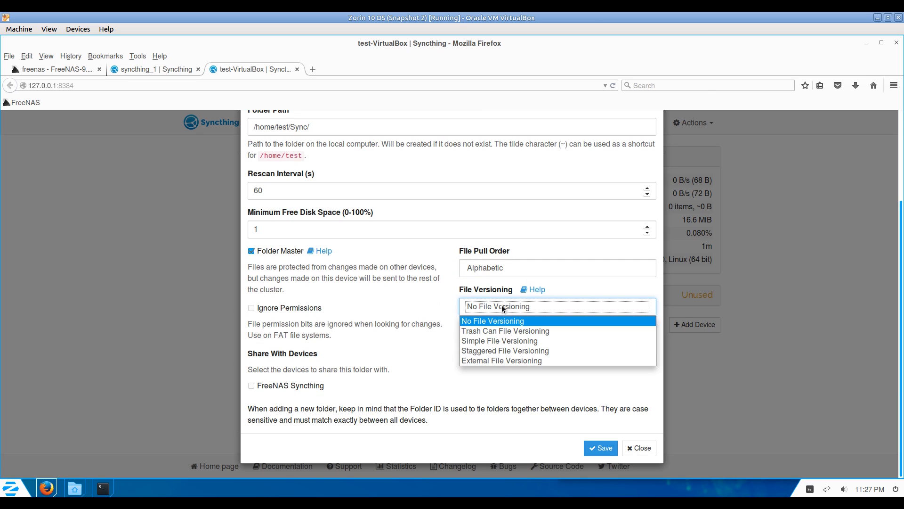
{"action": "left_click", "coordinate": [502, 309]}
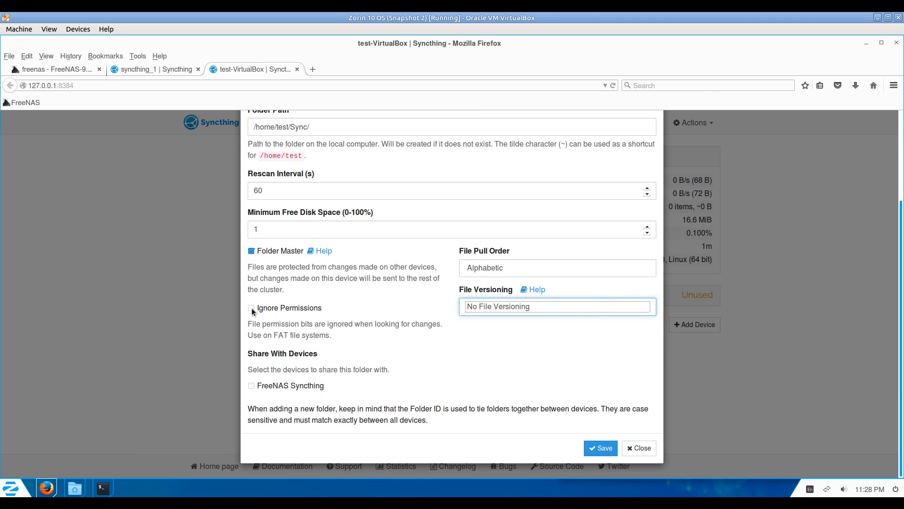
Share the Sync folder with FreeNAS Syncthing and save it.
{"action": "left_click", "coordinate": [251, 385]}
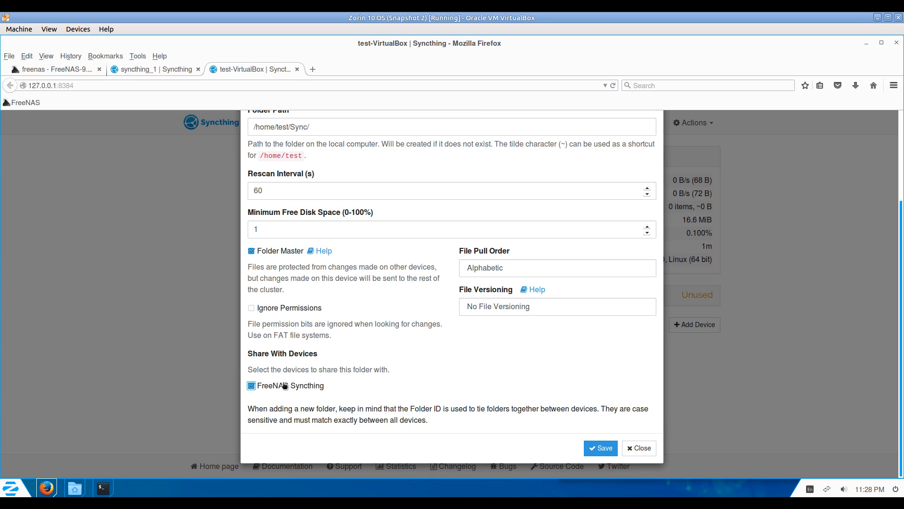
{"action": "left_click", "coordinate": [147, 68]}
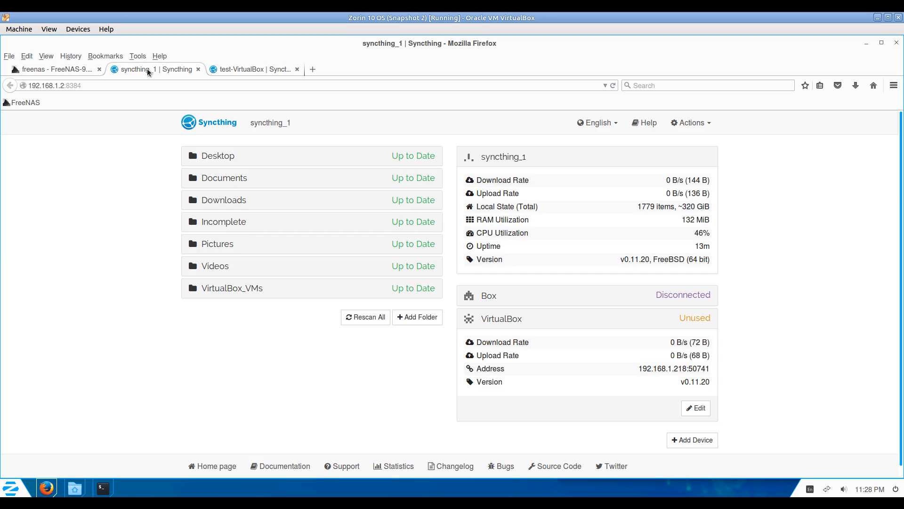
{"action": "left_click", "coordinate": [255, 68]}
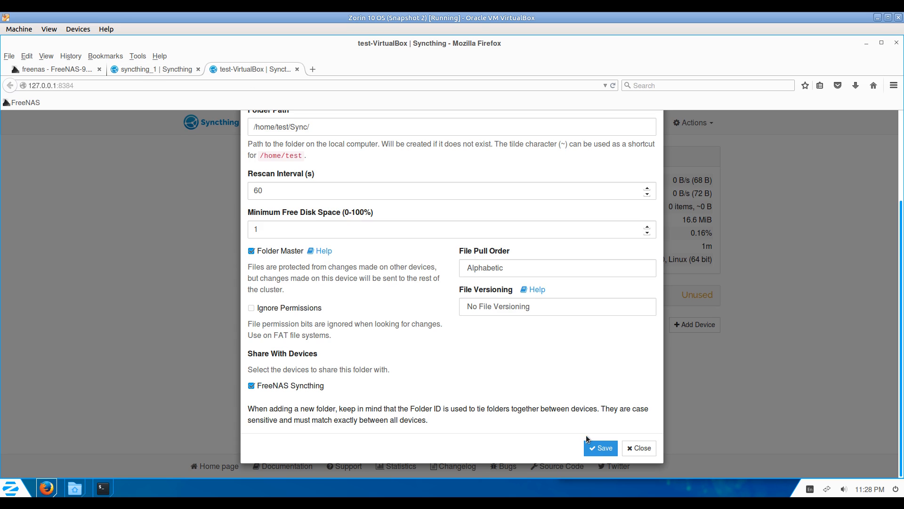
{"action": "left_click", "coordinate": [601, 448]}
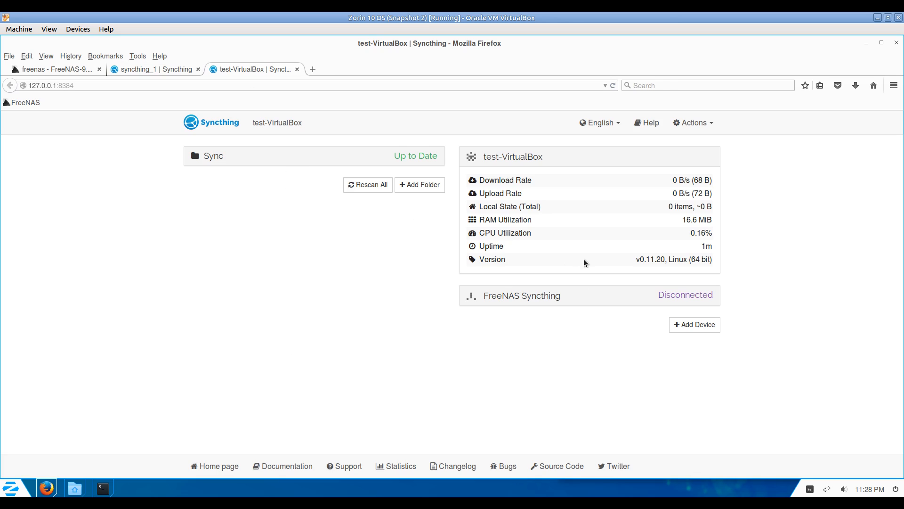
{"action": "left_click", "coordinate": [566, 295]}
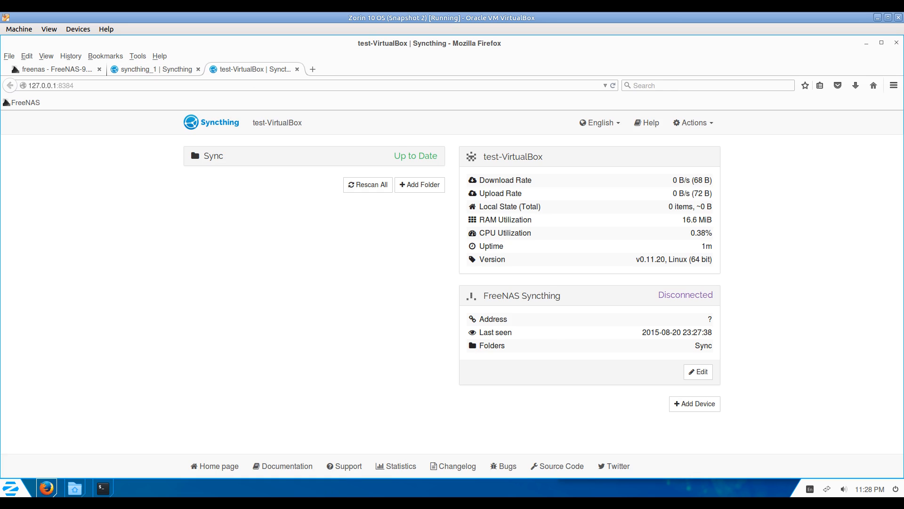
In Files, look through Downloads, then open Home's empty Sync folder before returning to syncthing_1.
{"action": "left_click", "coordinate": [77, 492]}
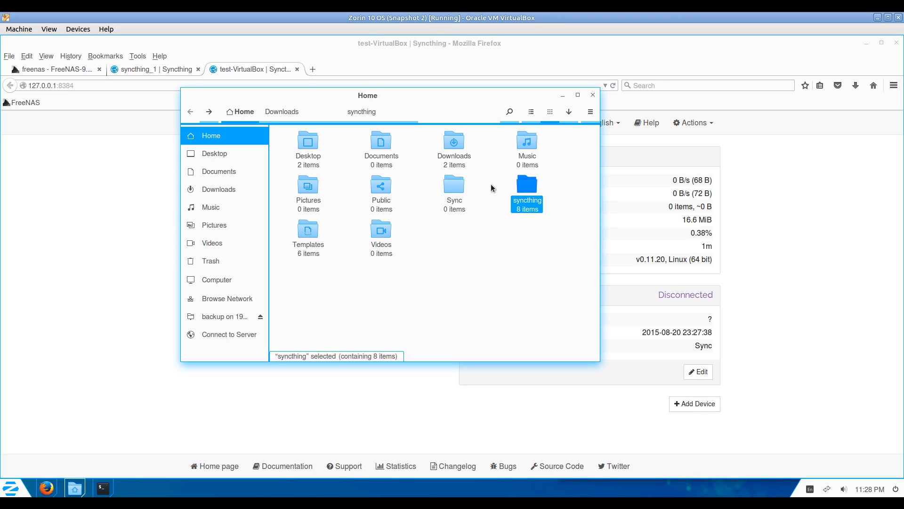
{"action": "double_click", "coordinate": [454, 141]}
{"action": "left_click", "coordinate": [381, 140]}
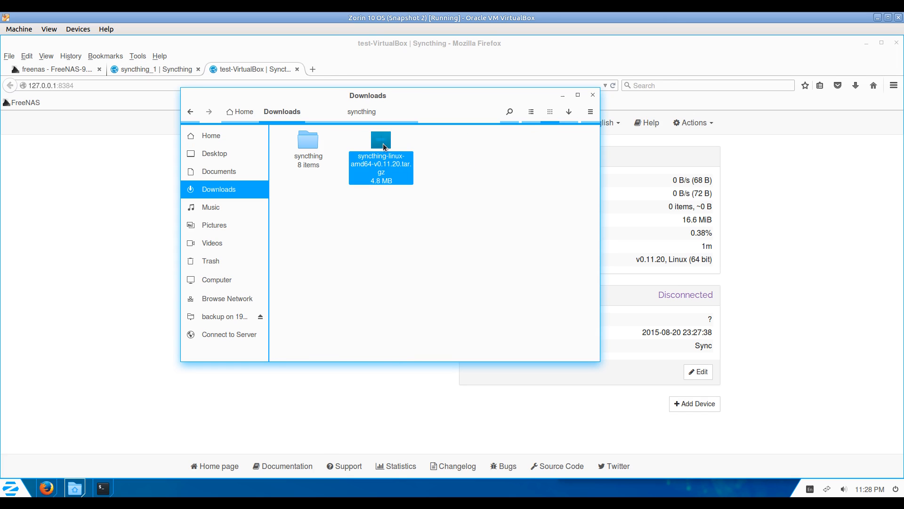
{"action": "left_click", "coordinate": [307, 138], "text": "ctrl"}
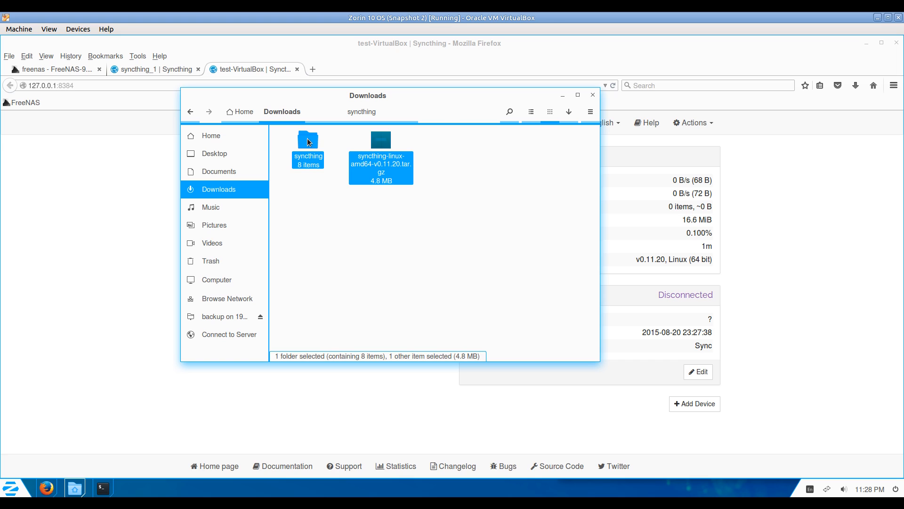
{"action": "left_click", "coordinate": [238, 112]}
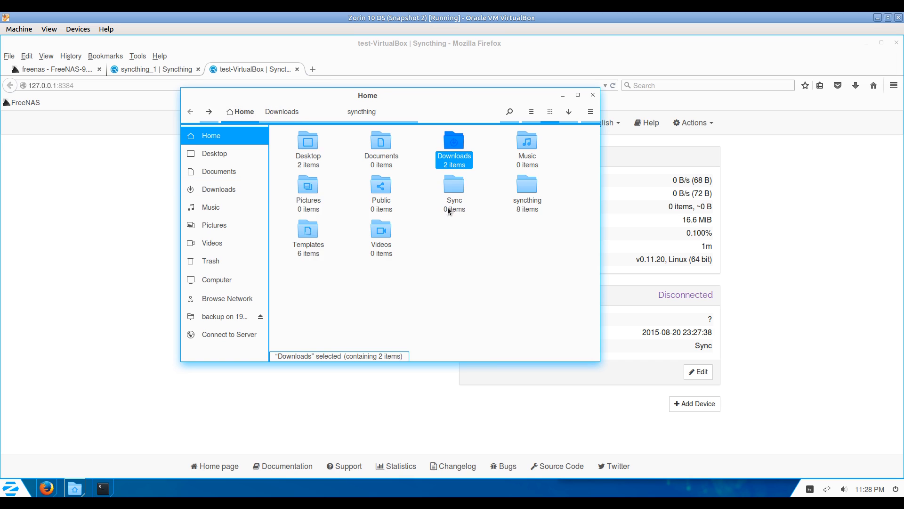
{"action": "double_click", "coordinate": [453, 186]}
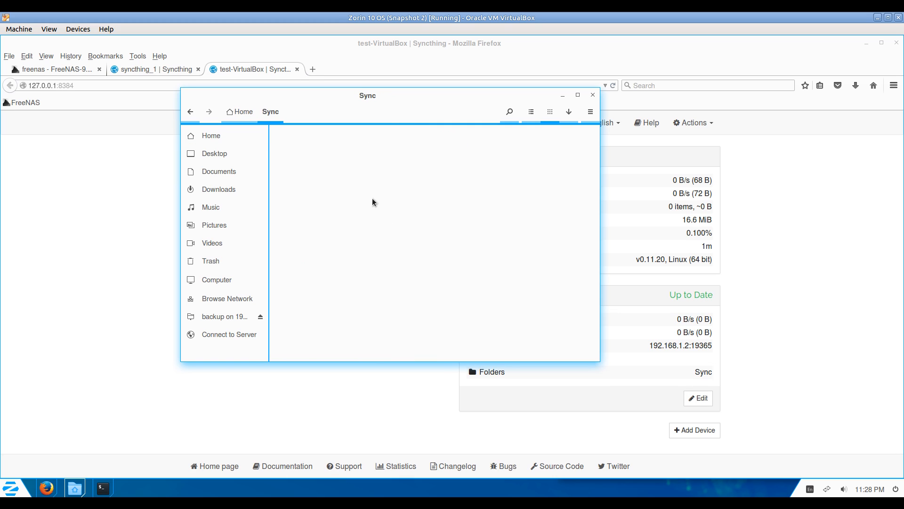
{"action": "left_click", "coordinate": [166, 70]}
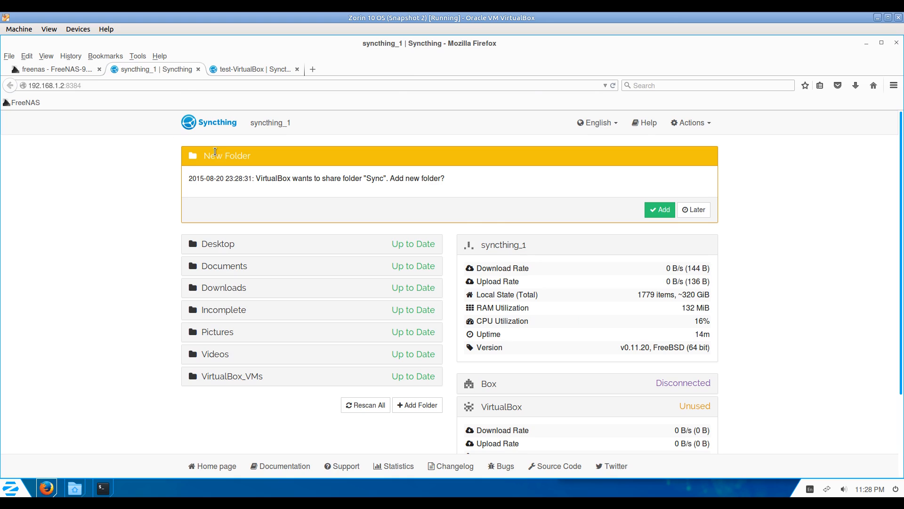
Accept VirtualBox's offer to share the 'Sync' folder on syncthing_1.
{"action": "left_click", "coordinate": [254, 69]}
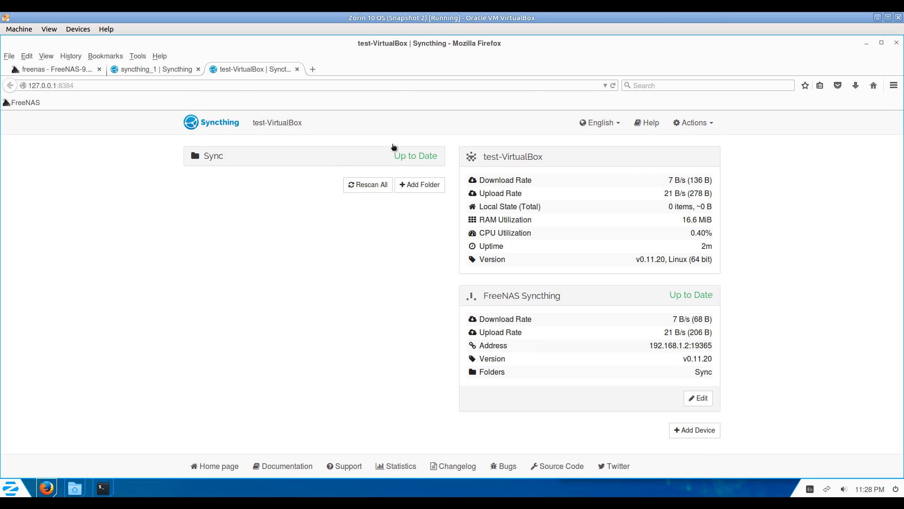
{"action": "left_click", "coordinate": [233, 159]}
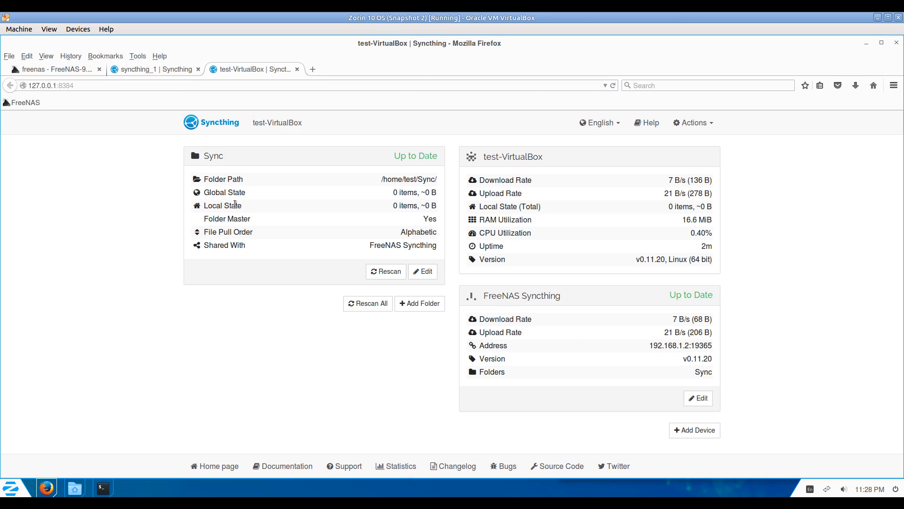
{"action": "left_click", "coordinate": [157, 66]}
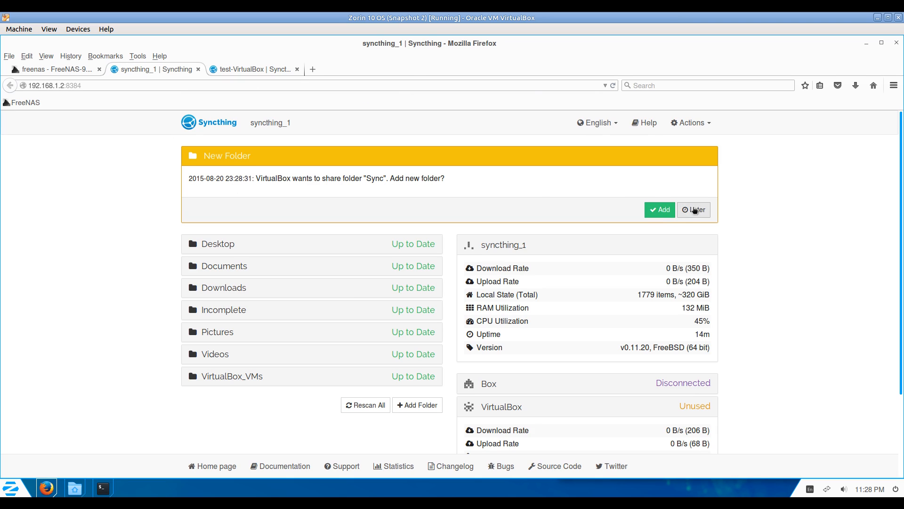
{"action": "left_click", "coordinate": [661, 211]}
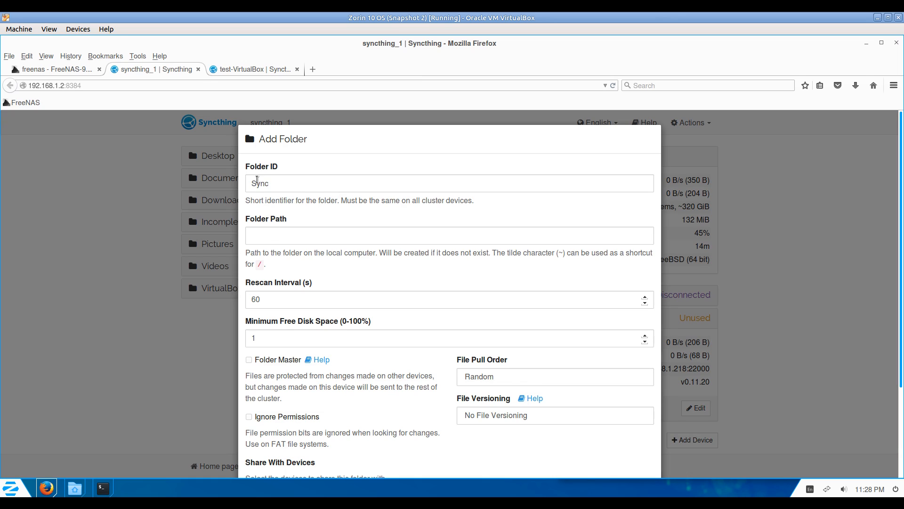
{"action": "left_click", "coordinate": [248, 72]}
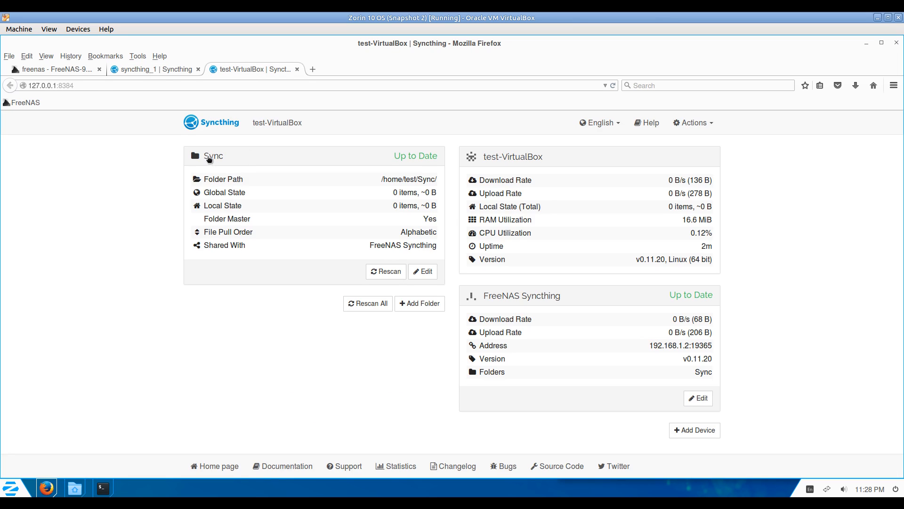
{"action": "left_click", "coordinate": [154, 69]}
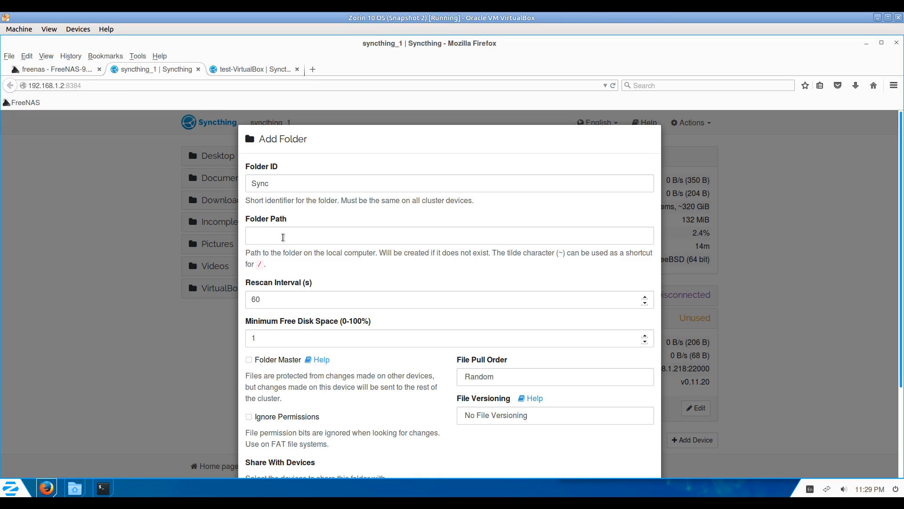
Set the folder path to /media/backup/Sync/, ignore permissions, and save.
{"action": "left_click", "coordinate": [283, 237]}
{"action": "type", "text": "/"}
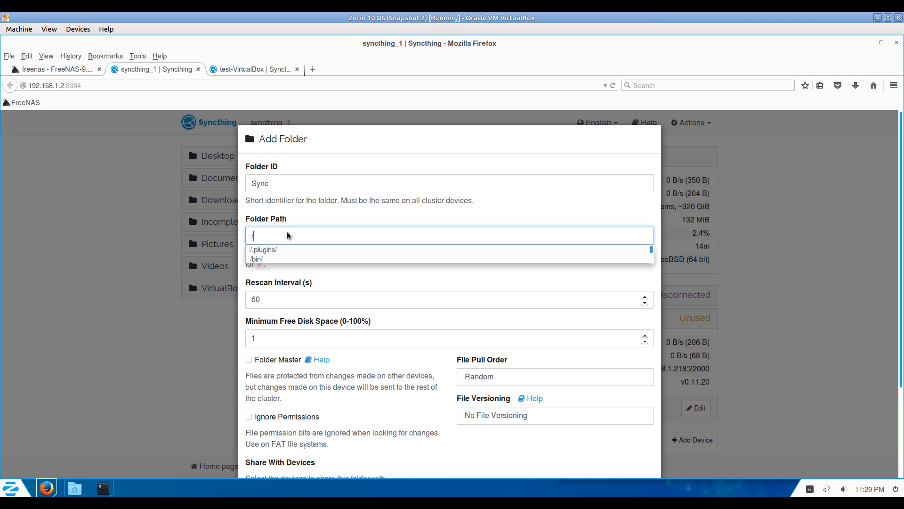
{"action": "type", "text": "media/"}
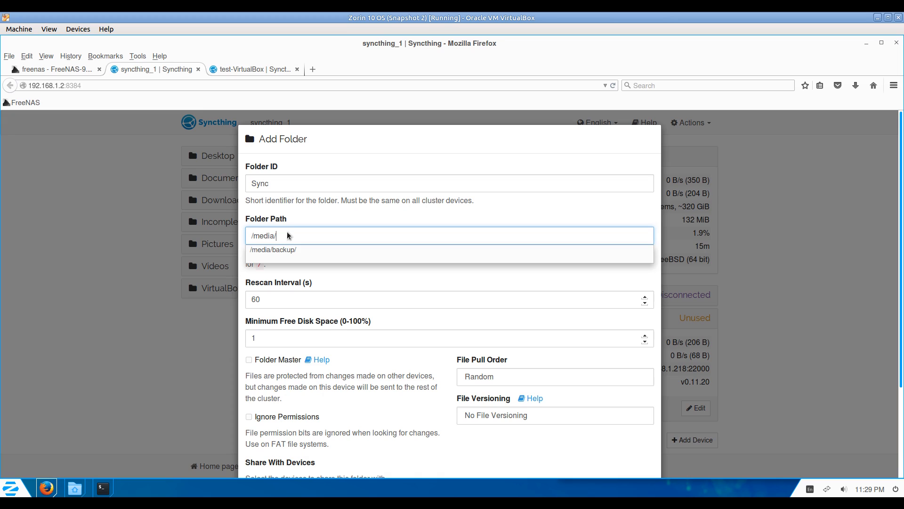
{"action": "type", "text": "backup/"}
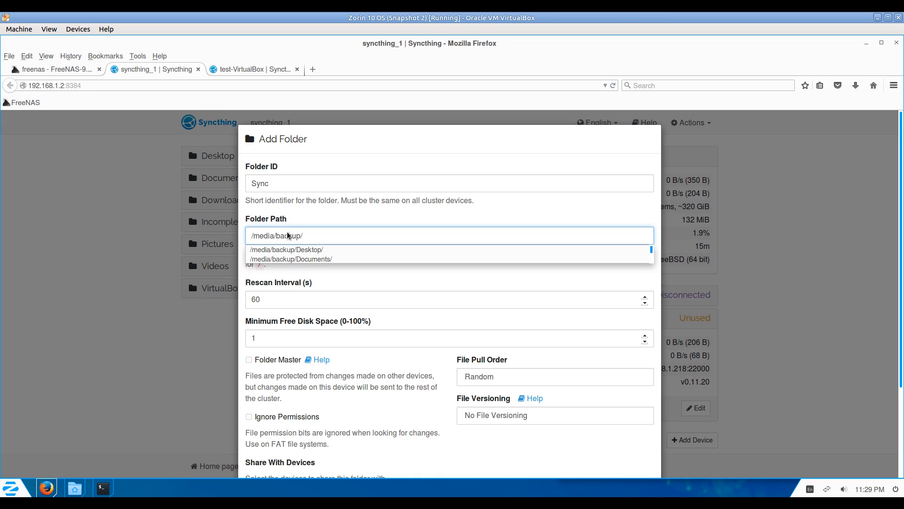
{"action": "type", "text": "S"}
{"action": "key", "text": "Down"}
{"action": "key", "text": "Return"}
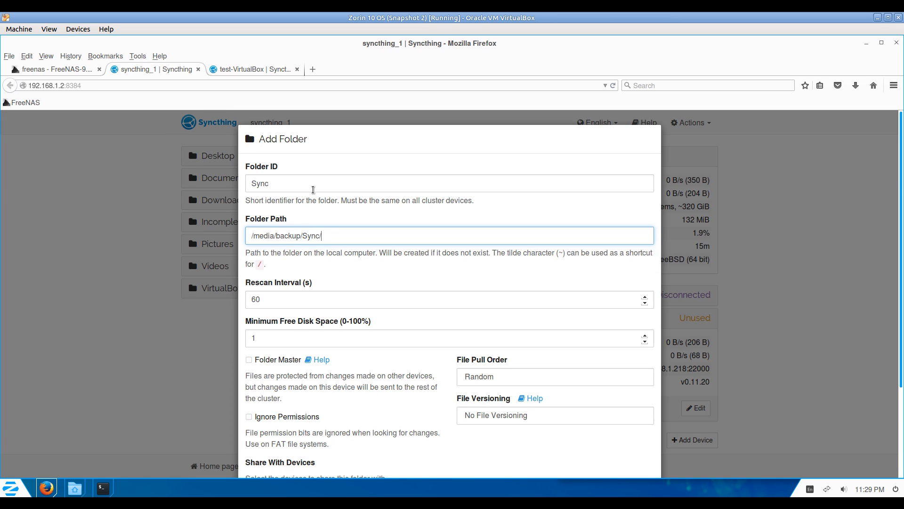
{"action": "scroll", "coordinate": [362, 396], "scroll_direction": "down", "scroll_amount": 4}
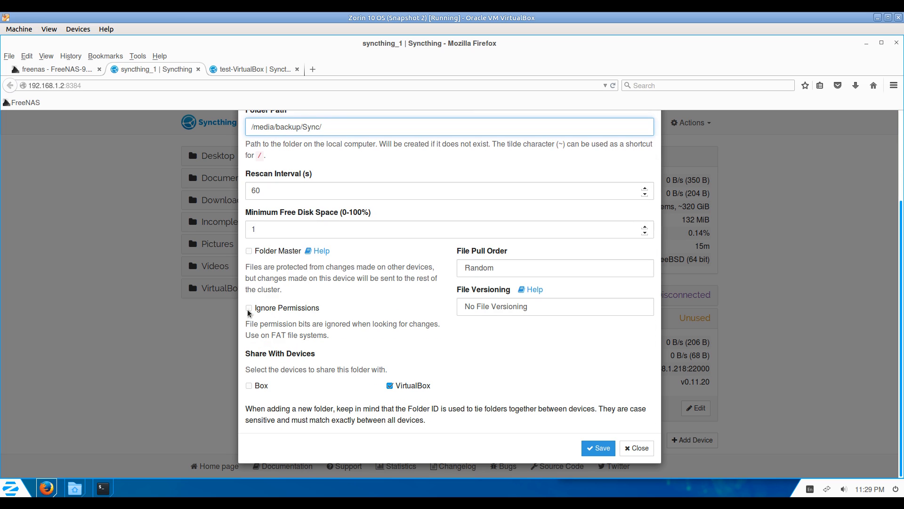
{"action": "left_click", "coordinate": [249, 309]}
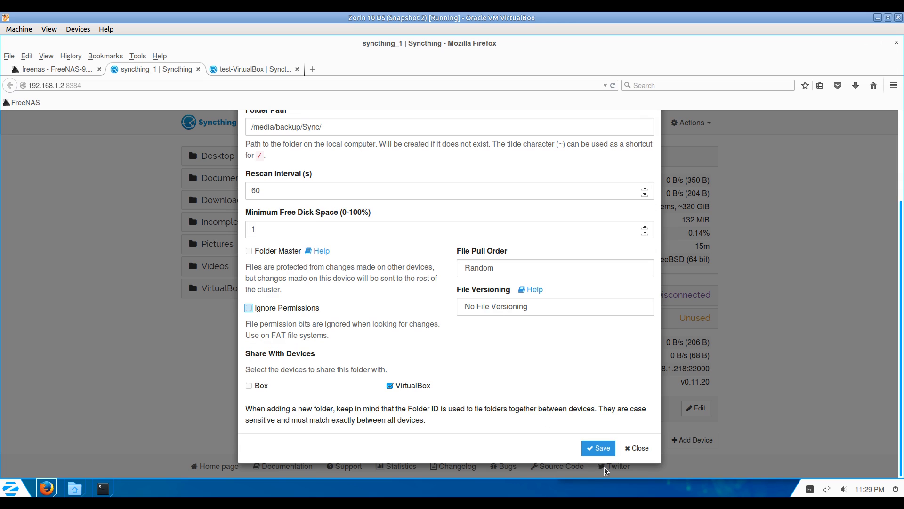
{"action": "left_click", "coordinate": [599, 448]}
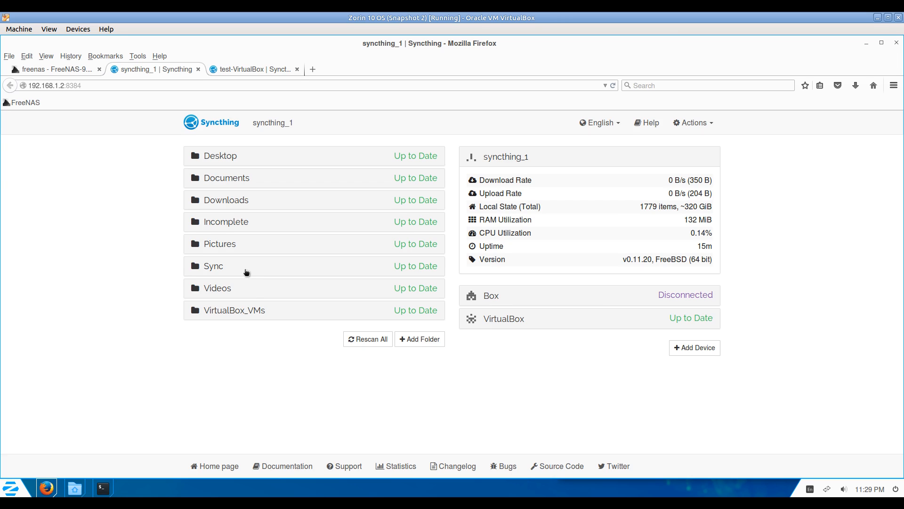
Paste the syncthing files into the desktop's Sync folder in Files.
{"action": "left_click", "coordinate": [249, 267]}
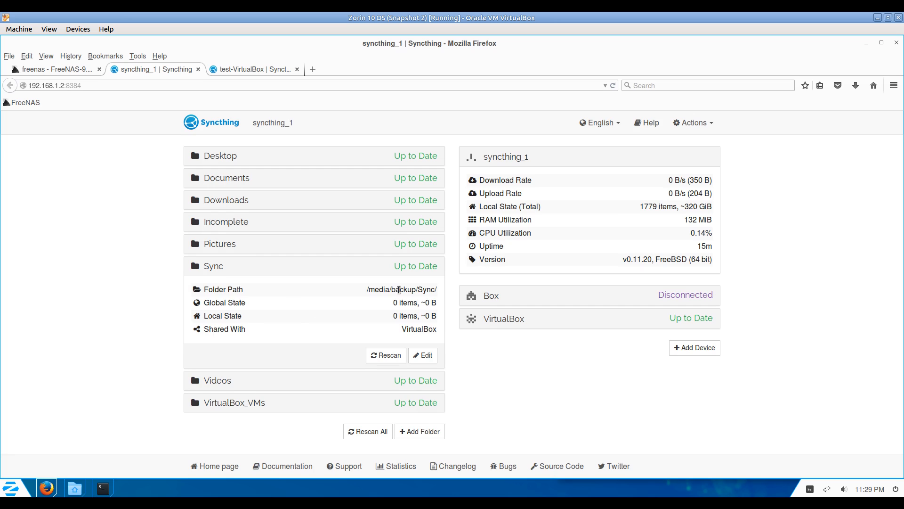
{"action": "left_click", "coordinate": [241, 70]}
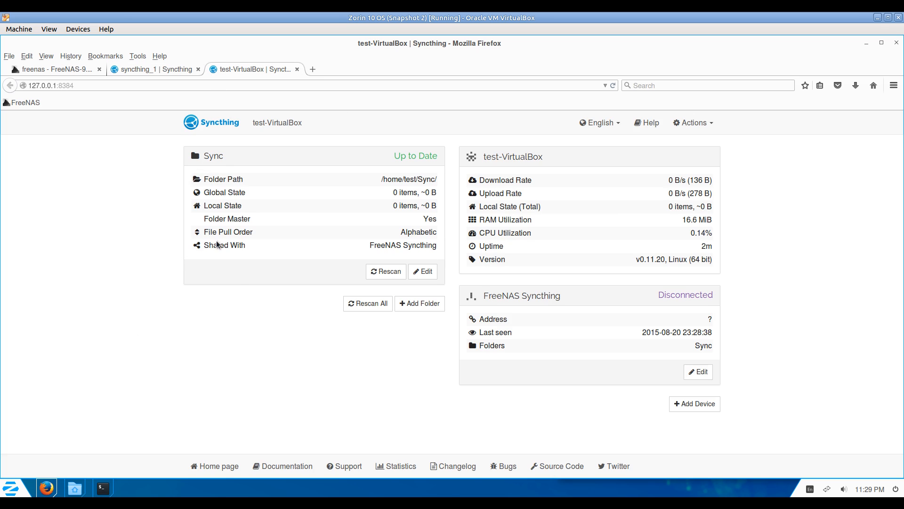
{"action": "left_click", "coordinate": [77, 490]}
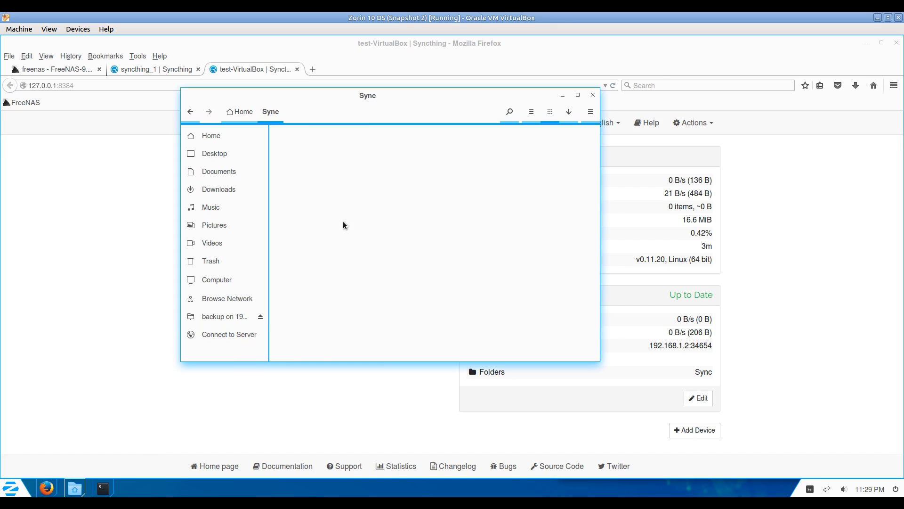
{"action": "key", "text": "ctrl+v"}
{"action": "left_click", "coordinate": [355, 239]}
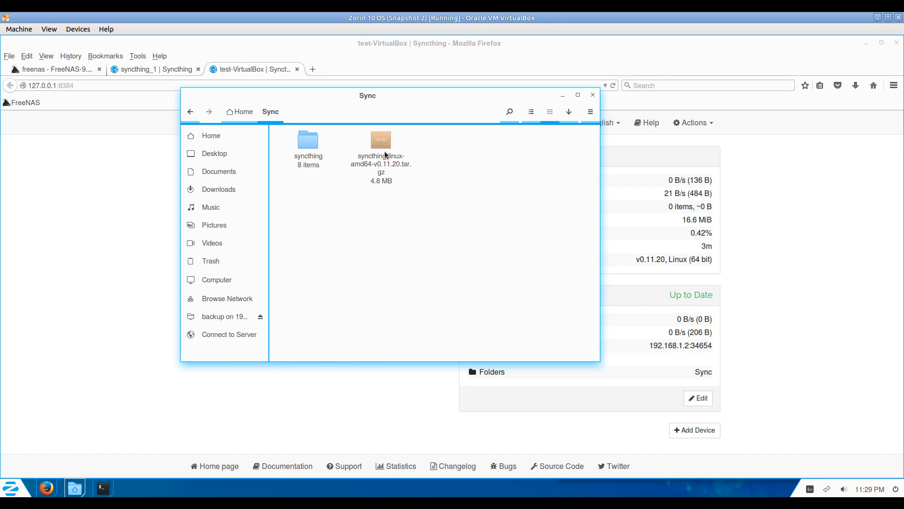
Rescan the desktop Sync folder so its 32 items start syncing to the jail.
{"action": "left_click", "coordinate": [120, 218]}
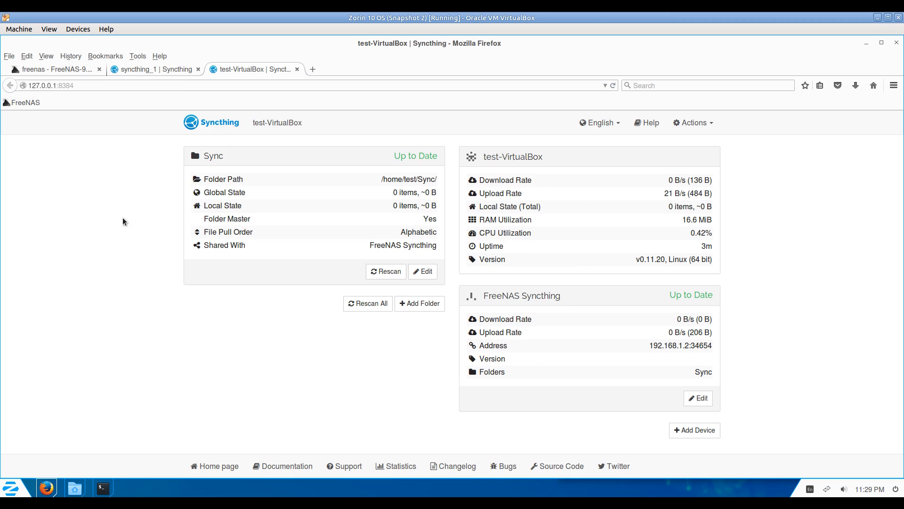
{"action": "left_click", "coordinate": [389, 271]}
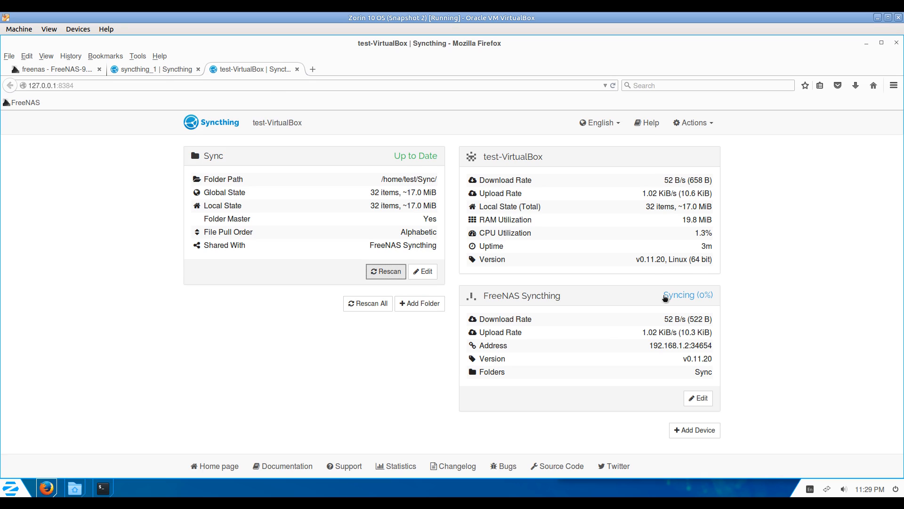
{"action": "left_click", "coordinate": [157, 70]}
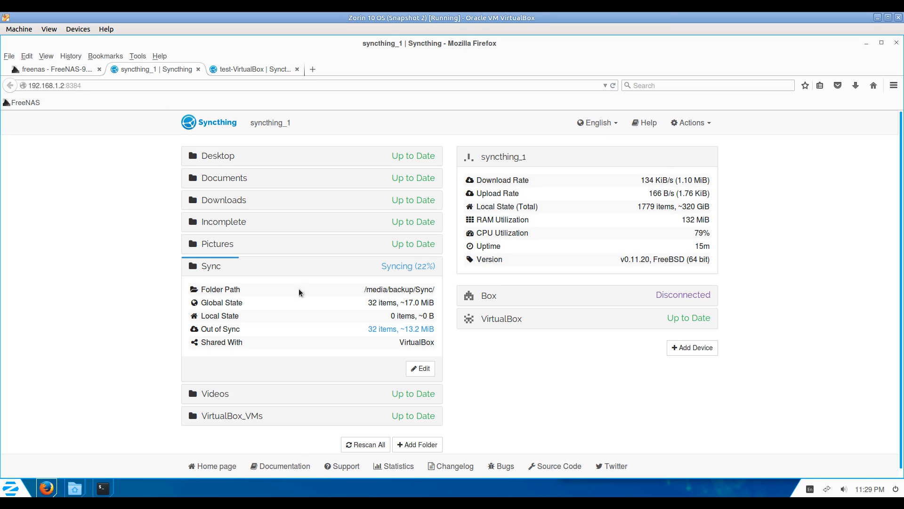
{"action": "left_click", "coordinate": [378, 329]}
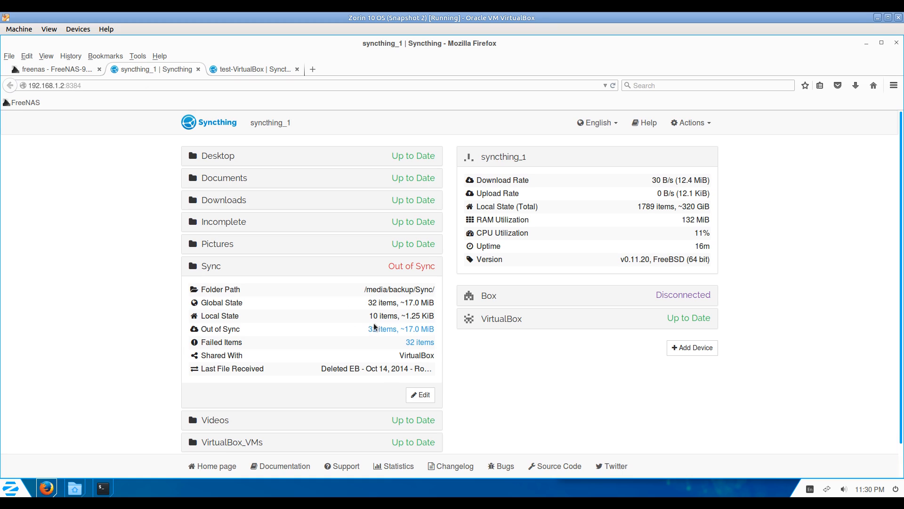
{"action": "left_click", "coordinate": [640, 381]}
{"action": "left_click", "coordinate": [414, 343]}
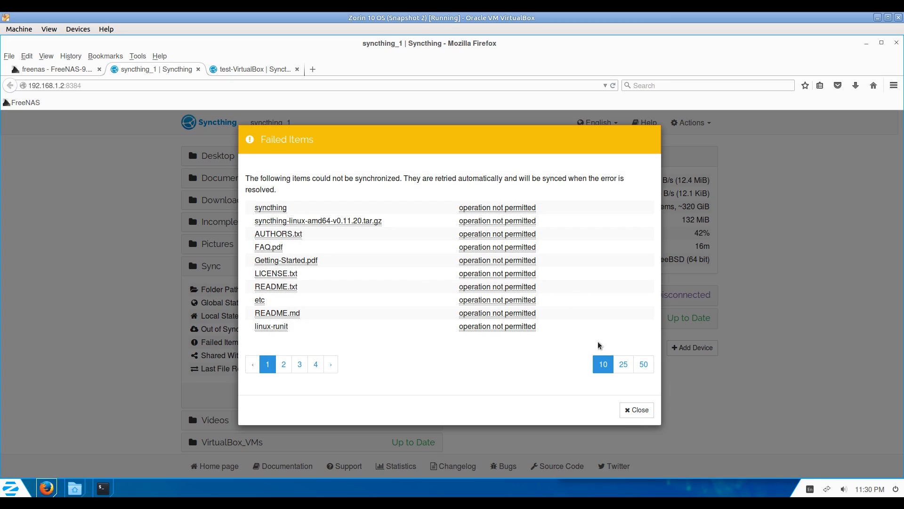
{"action": "left_click", "coordinate": [643, 364]}
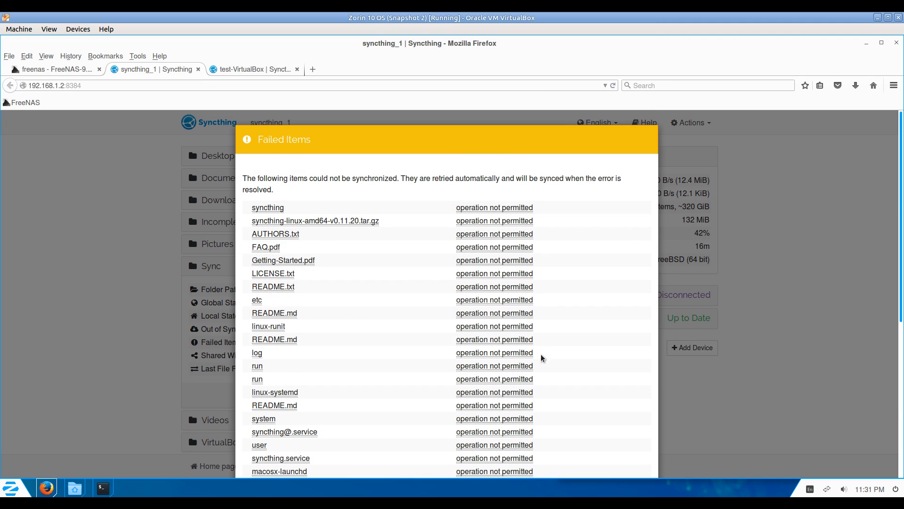
{"action": "scroll", "coordinate": [540, 358], "scroll_direction": "down", "scroll_amount": 5}
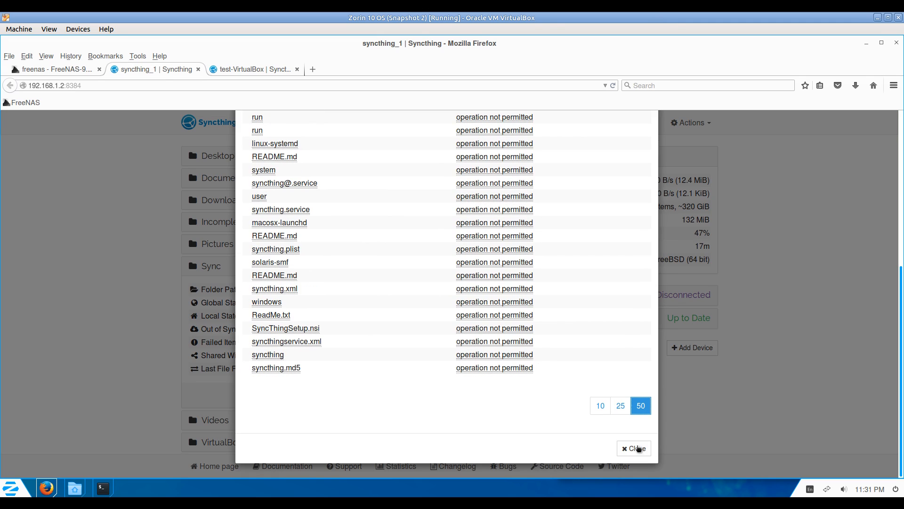
{"action": "left_click", "coordinate": [636, 448]}
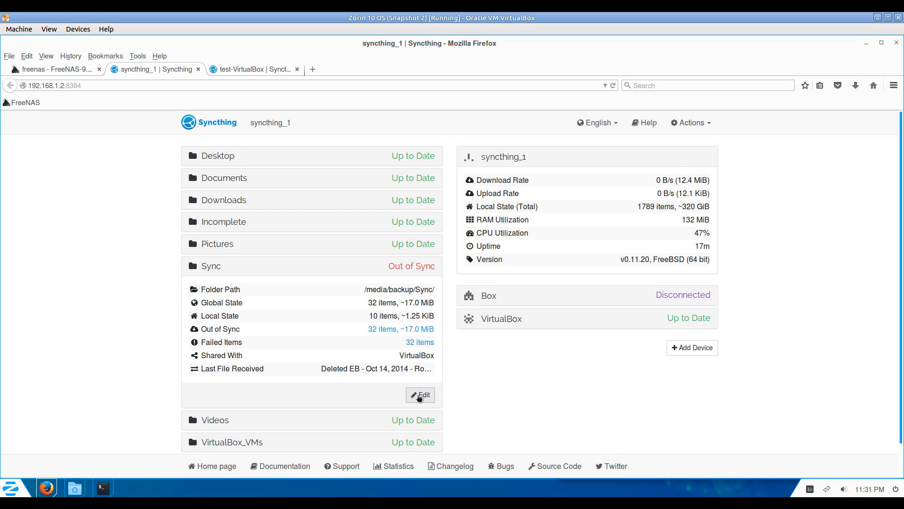
{"action": "left_click", "coordinate": [420, 395]}
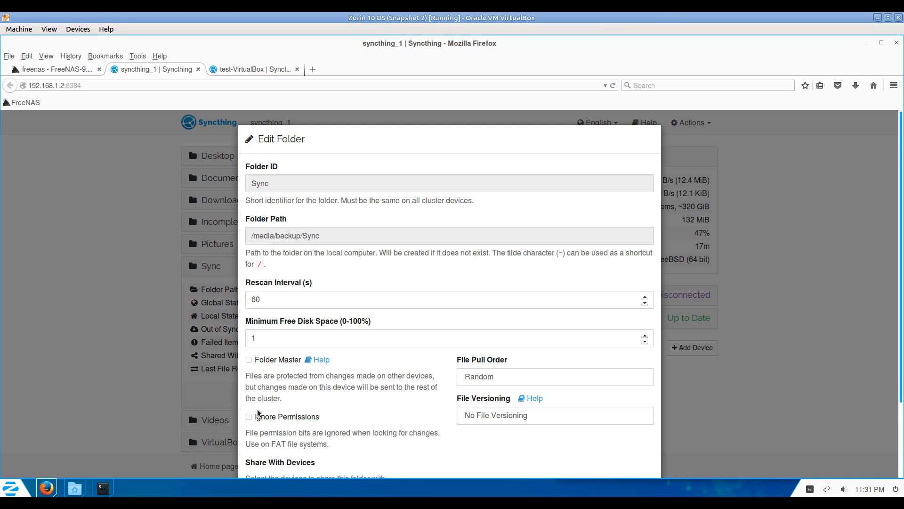
Tick Ignore Permissions on the jail's Sync folder, save, and restart Syncthing.
{"action": "left_click", "coordinate": [259, 69]}
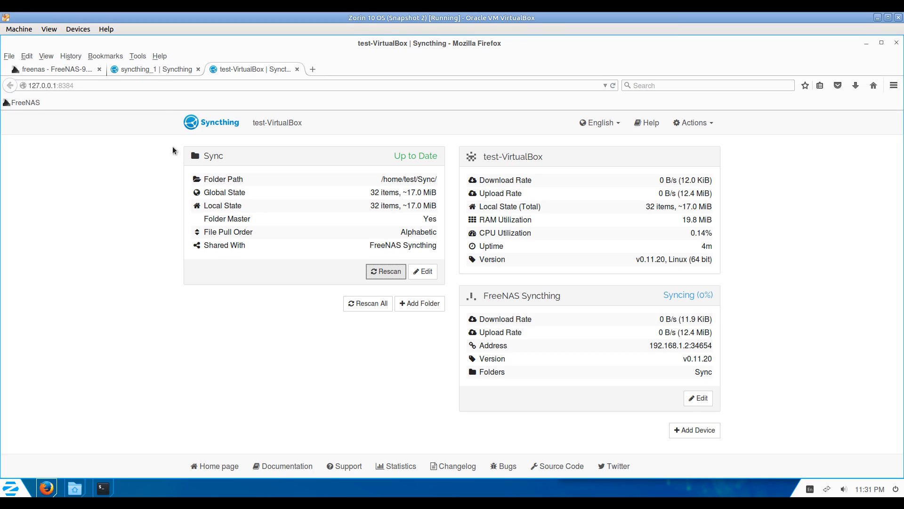
{"action": "left_click", "coordinate": [159, 66]}
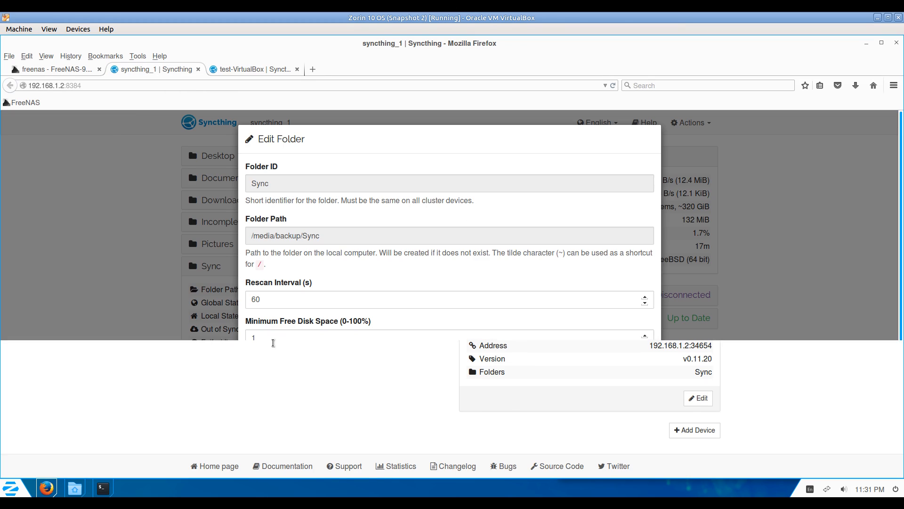
{"action": "left_click", "coordinate": [249, 416]}
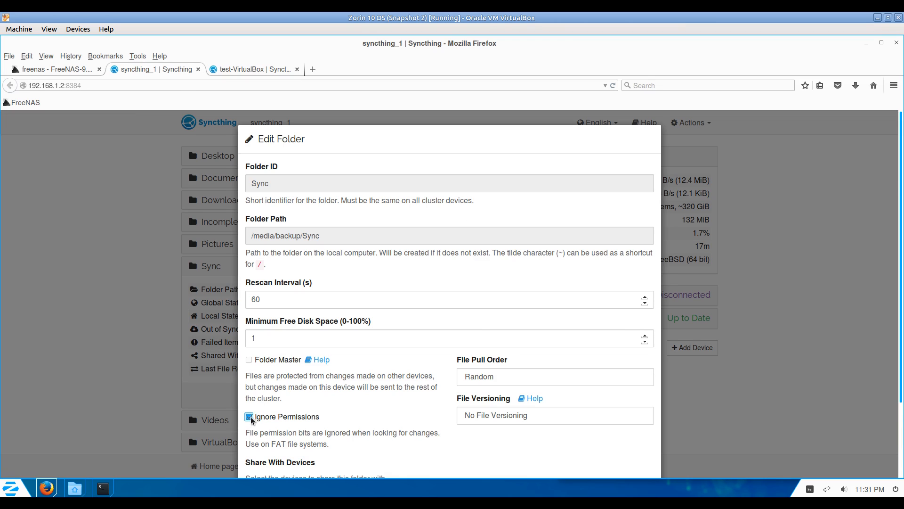
{"action": "scroll", "coordinate": [339, 391], "scroll_direction": "down", "scroll_amount": 3}
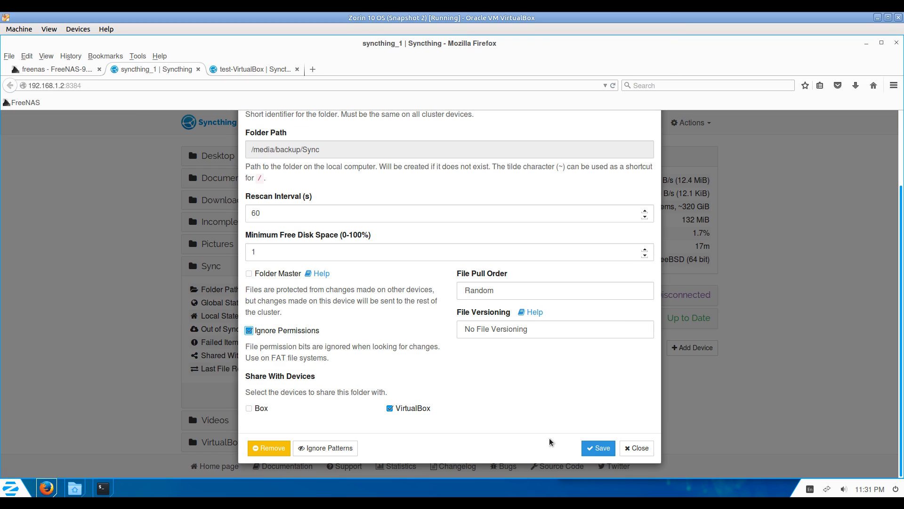
{"action": "left_click", "coordinate": [581, 447]}
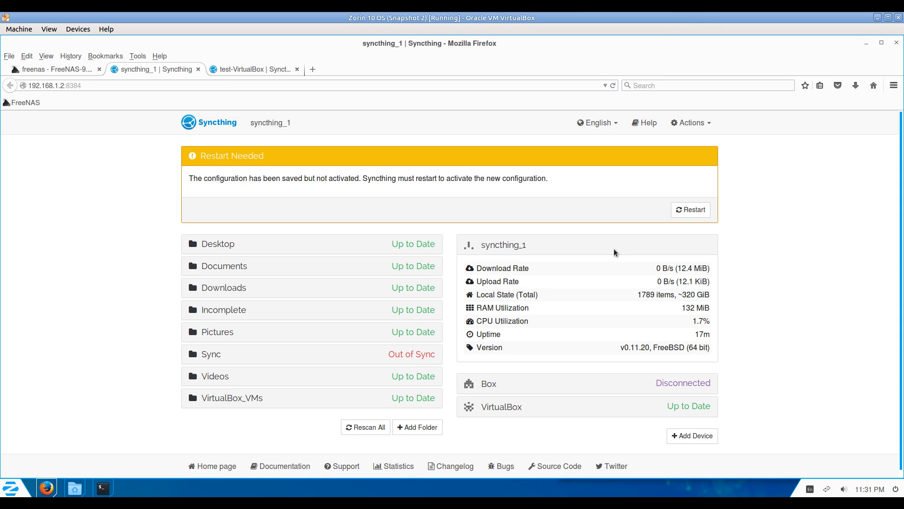
{"action": "left_click", "coordinate": [690, 210]}
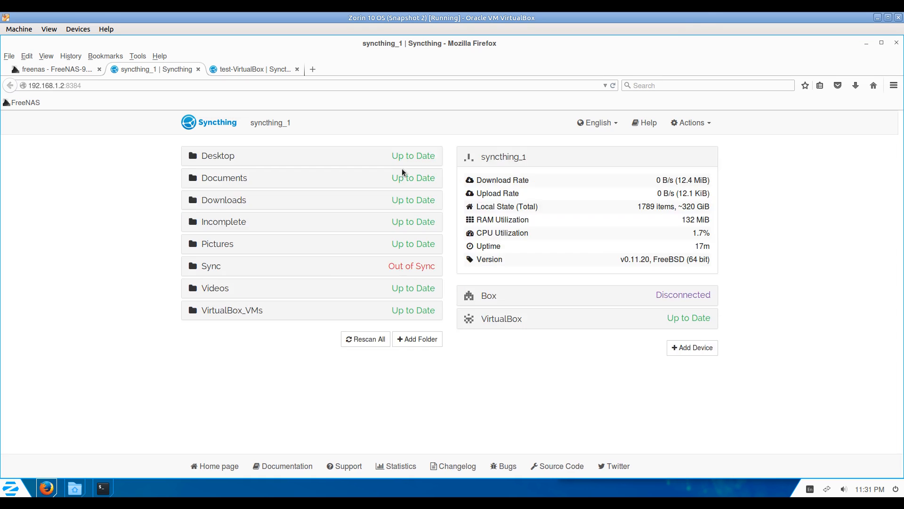
{"action": "left_click", "coordinate": [250, 69]}
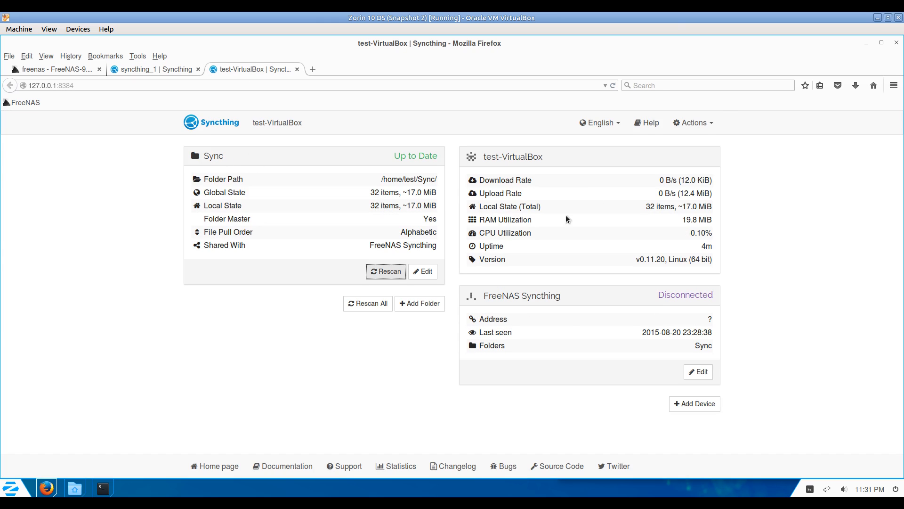
Restart the desktop Syncthing instance and check the jail's Sync folder details.
{"action": "left_click", "coordinate": [705, 125]}
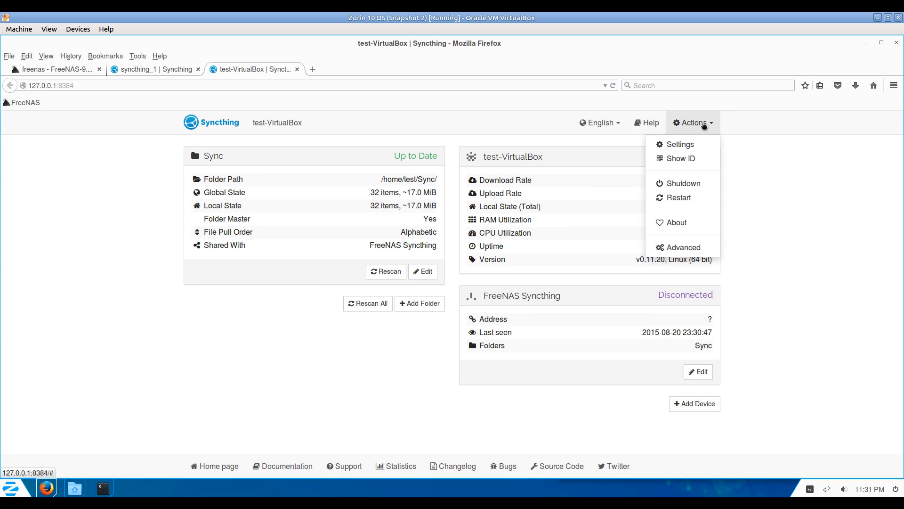
{"action": "left_click", "coordinate": [679, 198]}
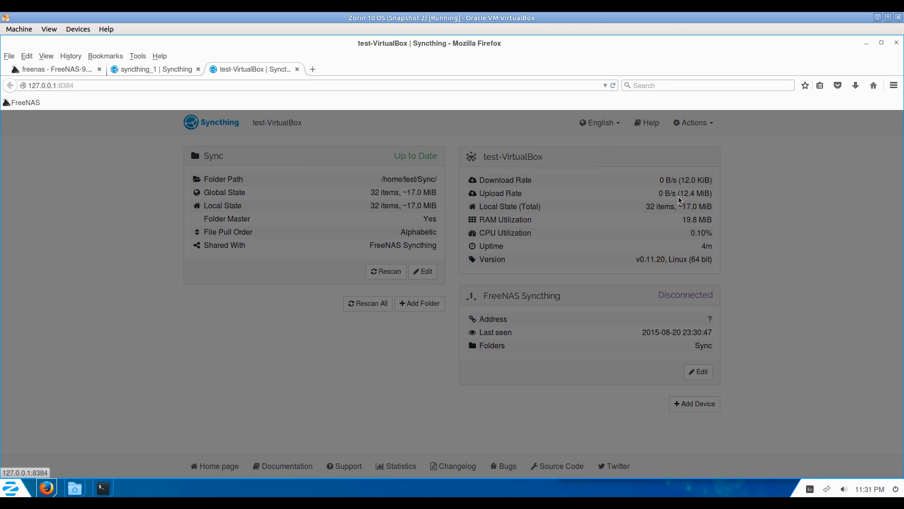
{"action": "left_click", "coordinate": [150, 68]}
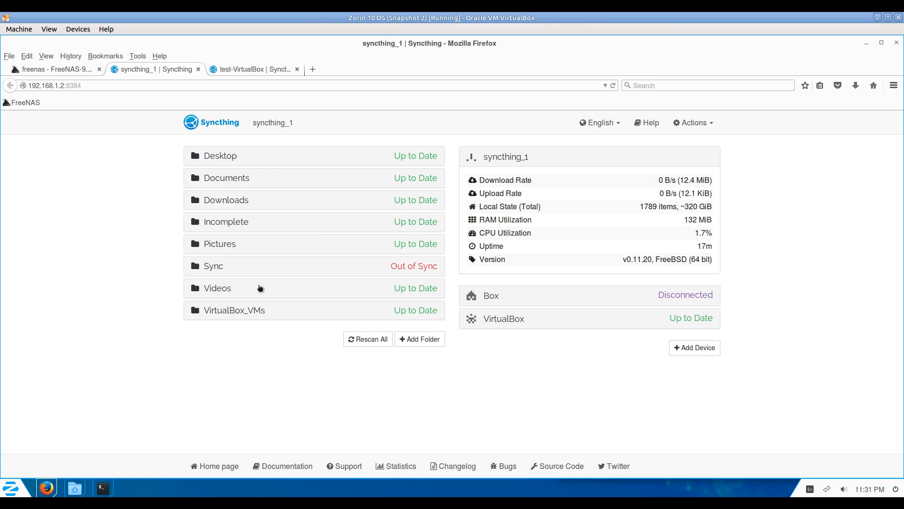
{"action": "left_click", "coordinate": [271, 269]}
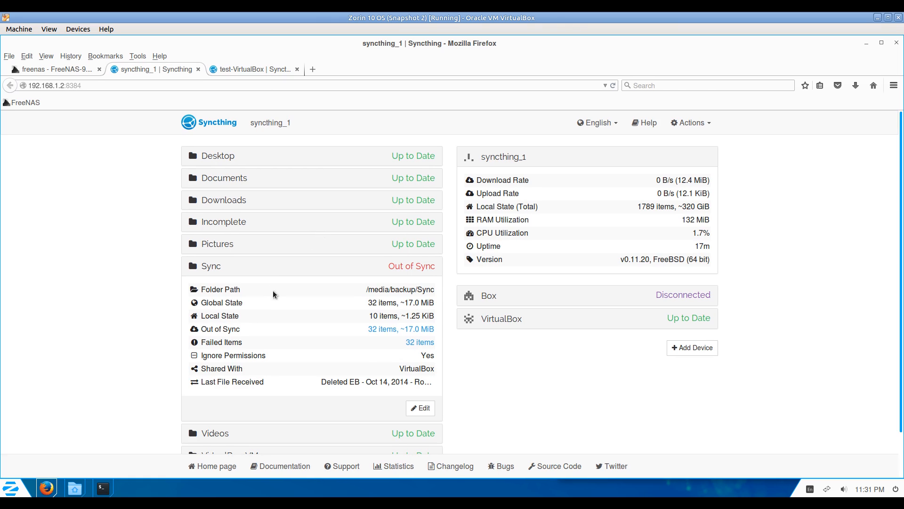
Rescan all desktop folders, then review the FreeNAS device and jail Sync folder status.
{"action": "left_click", "coordinate": [263, 70]}
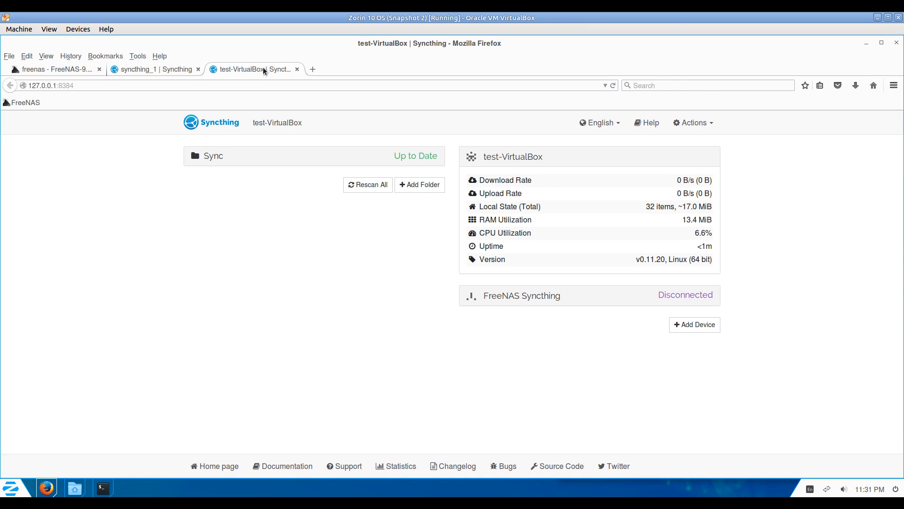
{"action": "left_click", "coordinate": [370, 184]}
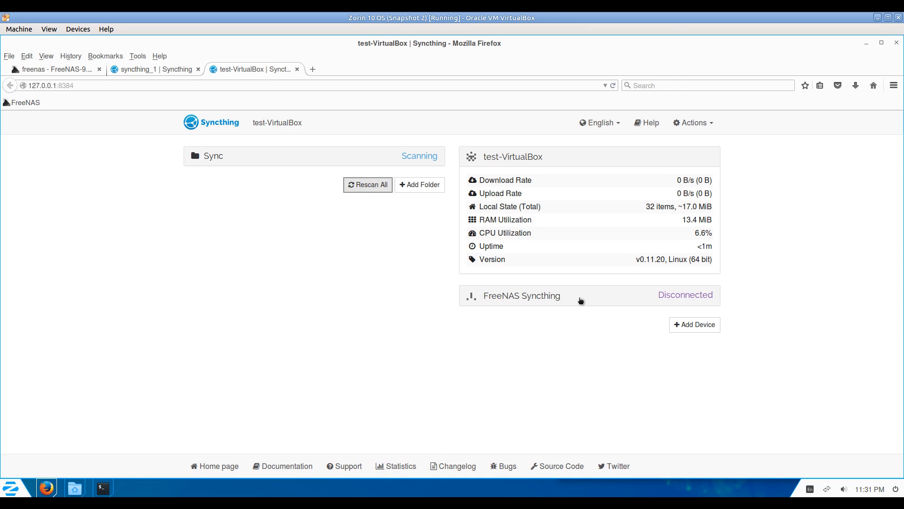
{"action": "left_click", "coordinate": [561, 299]}
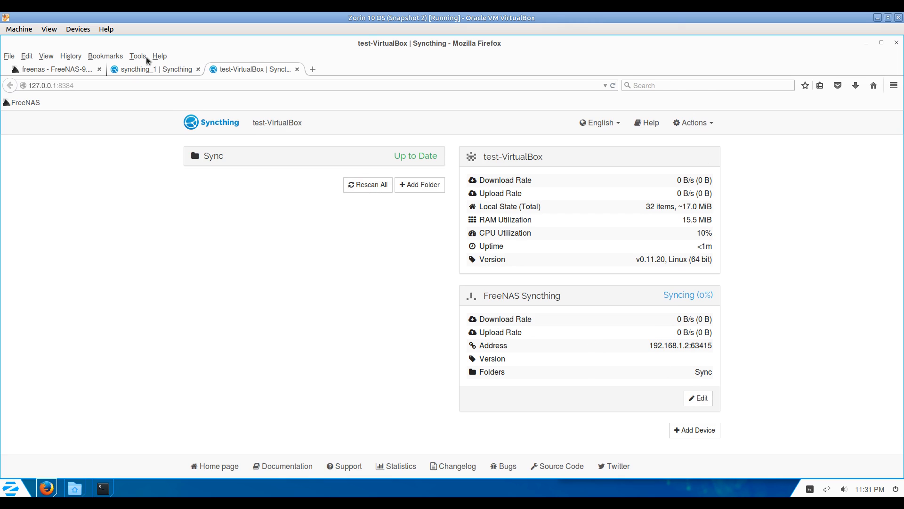
{"action": "left_click", "coordinate": [168, 69]}
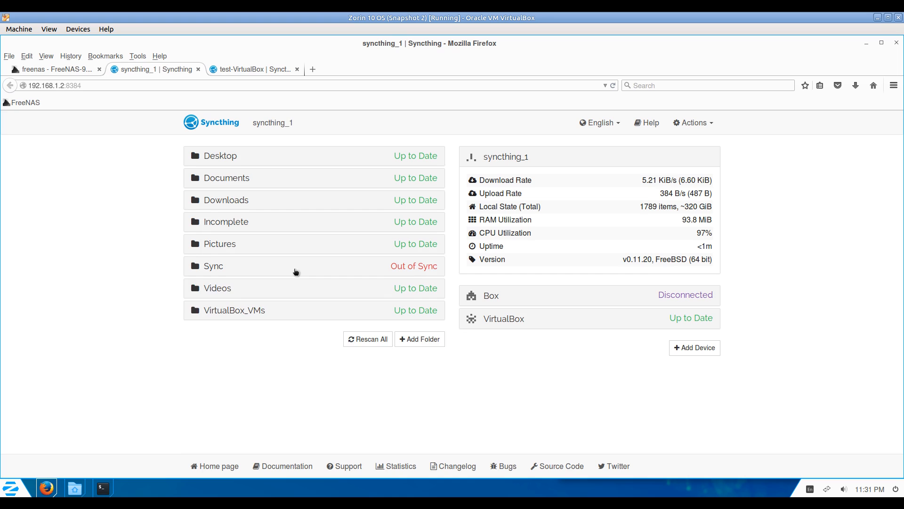
{"action": "left_click", "coordinate": [296, 271]}
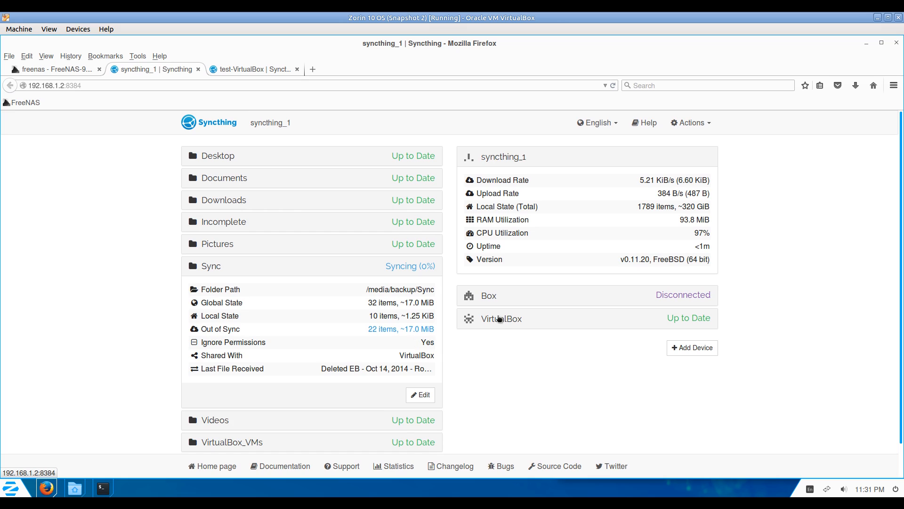
Review the VirtualBox connection and out-of-sync items until the Sync folder reaches 32 items.
{"action": "left_click", "coordinate": [501, 320]}
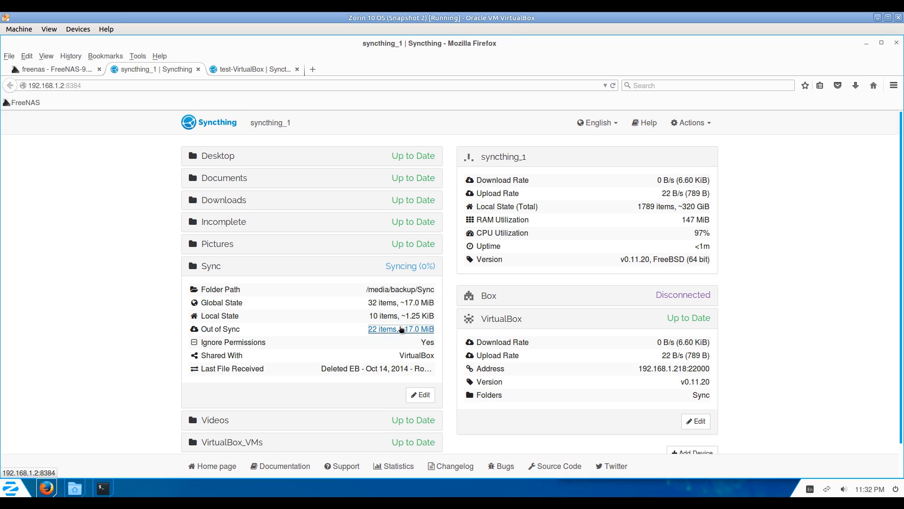
{"action": "left_click", "coordinate": [401, 330]}
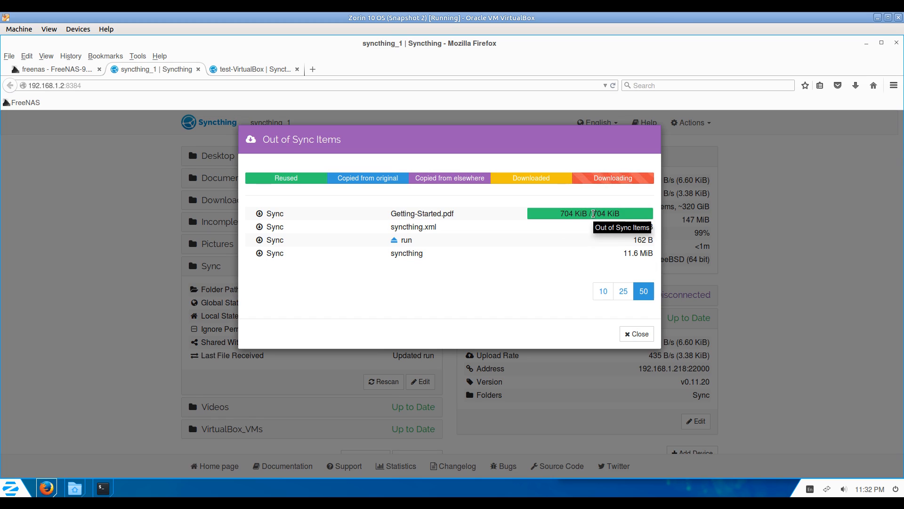
{"action": "left_click", "coordinate": [640, 280]}
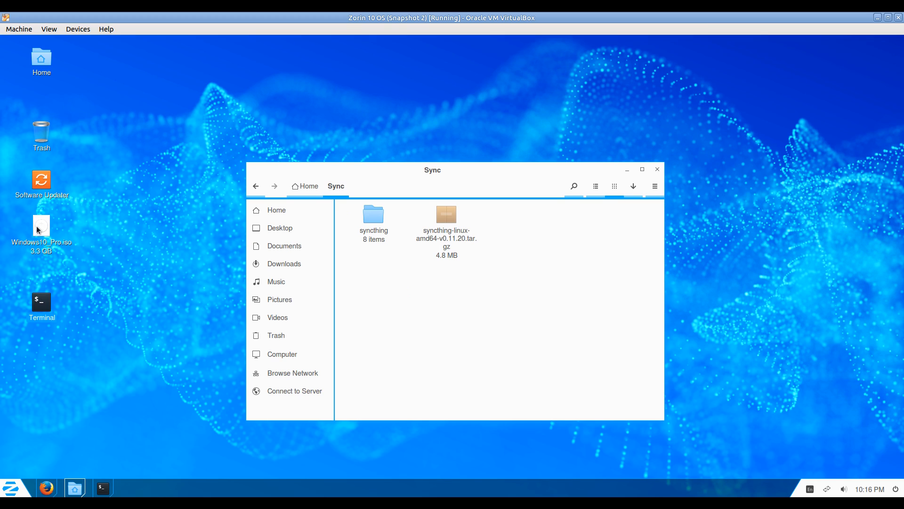
{"action": "left_click", "coordinate": [38, 230]}
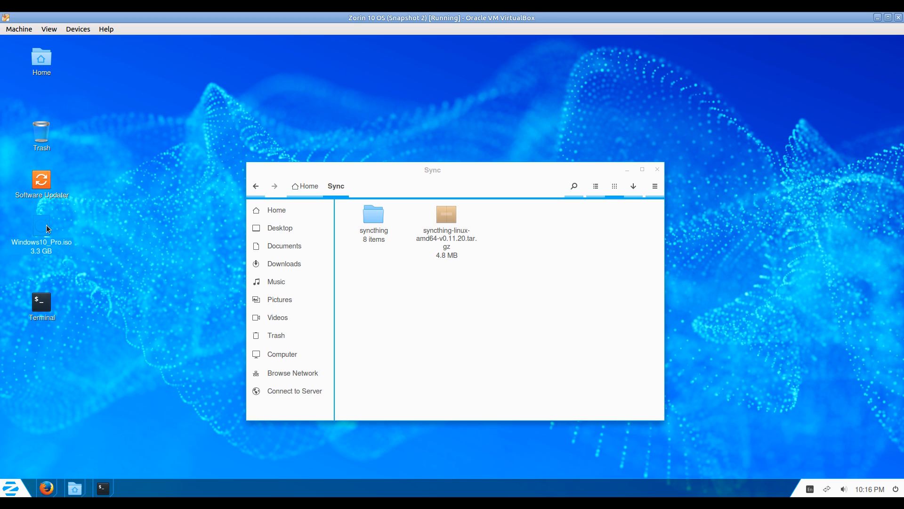
Add Windows10_Pro.iso to the Sync folder, rescan all folders, and check its out-of-sync progress on the jail.
{"action": "left_click_drag", "start_coordinate": [406, 297], "coordinate": [408, 299]}
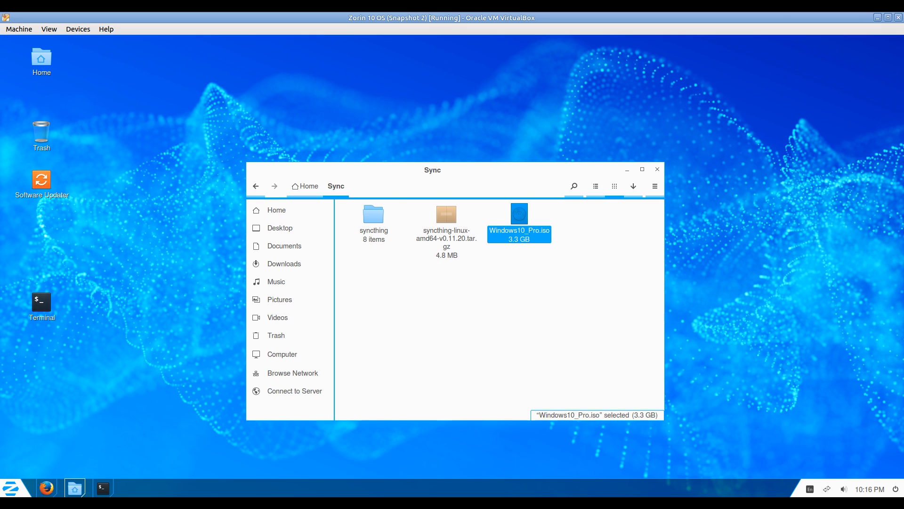
{"action": "left_click", "coordinate": [47, 487]}
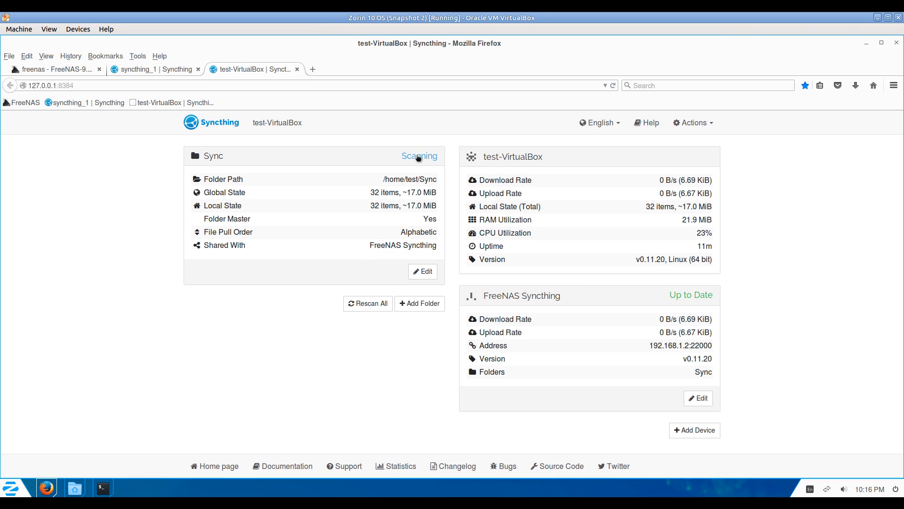
{"action": "left_click", "coordinate": [366, 307]}
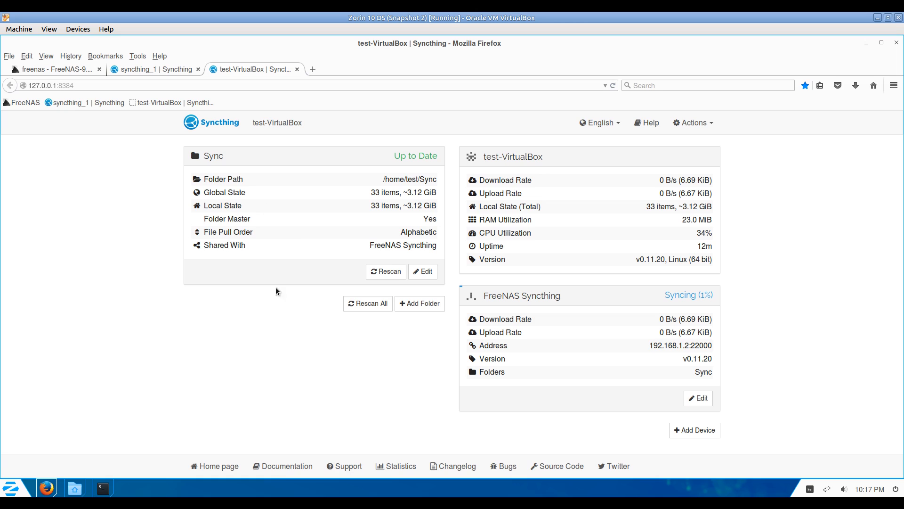
{"action": "left_click", "coordinate": [156, 70]}
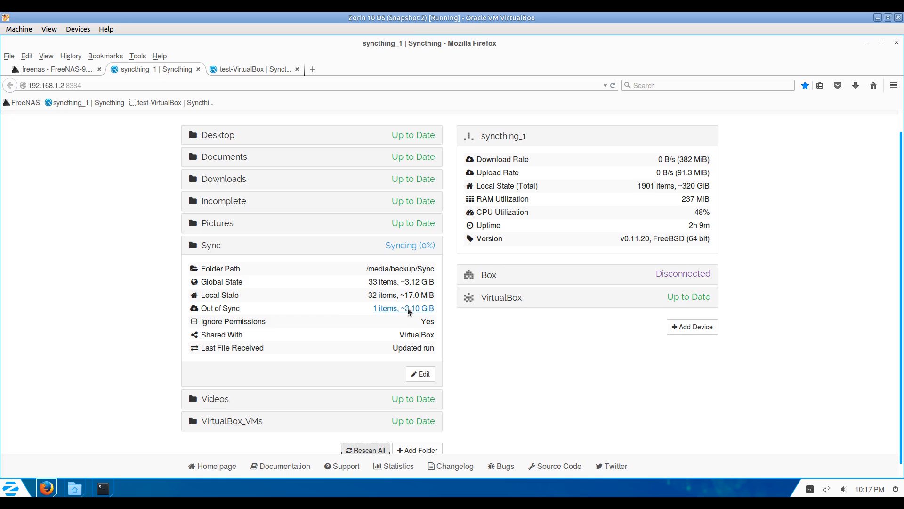
{"action": "left_click", "coordinate": [408, 309]}
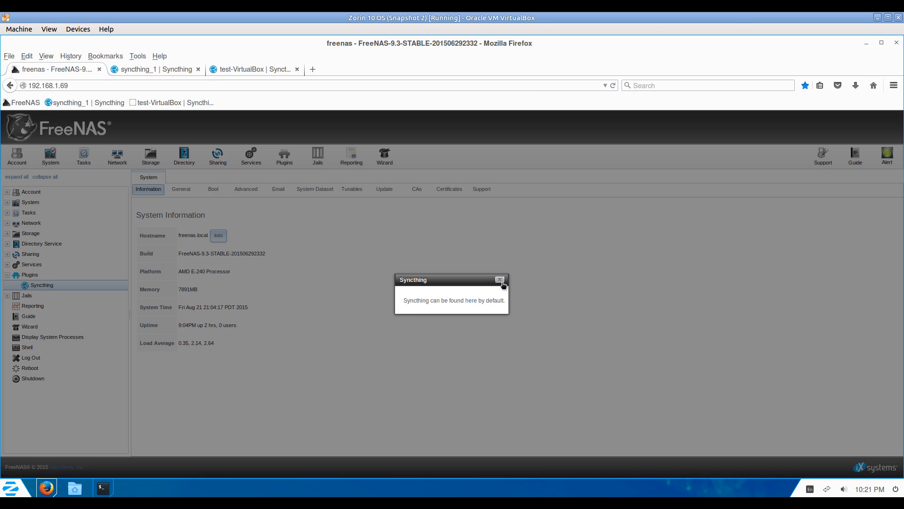
Dismiss the Syncthing plugin notice and turn on the SSH service in Control Services.
{"action": "left_click", "coordinate": [499, 280]}
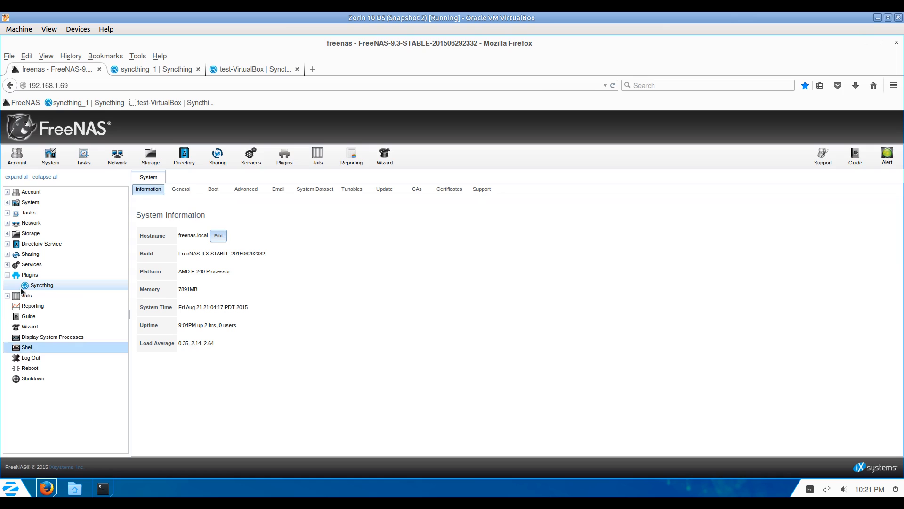
{"action": "left_click", "coordinate": [7, 265]}
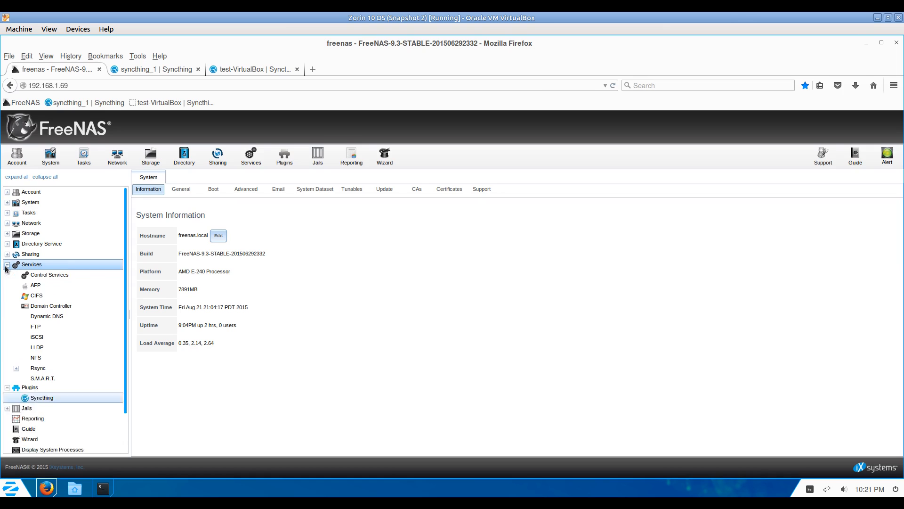
{"action": "left_click", "coordinate": [37, 275]}
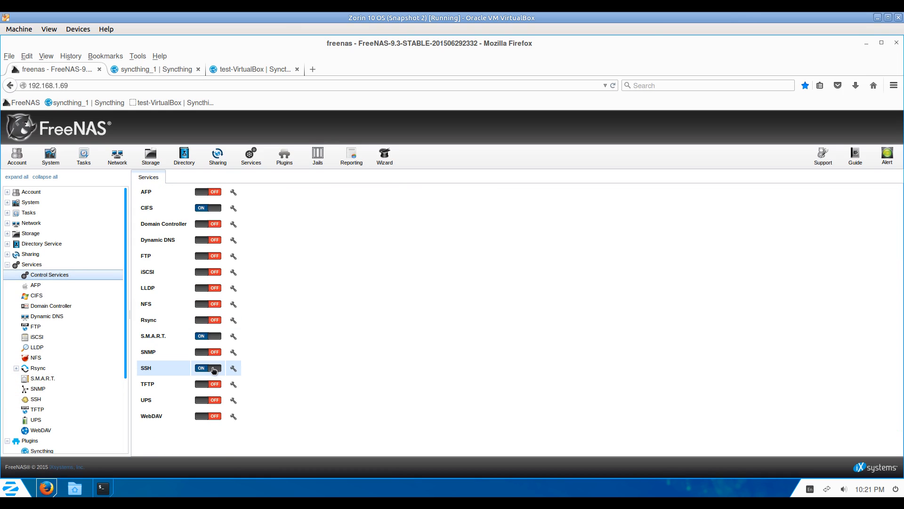
{"action": "left_click", "coordinate": [213, 369]}
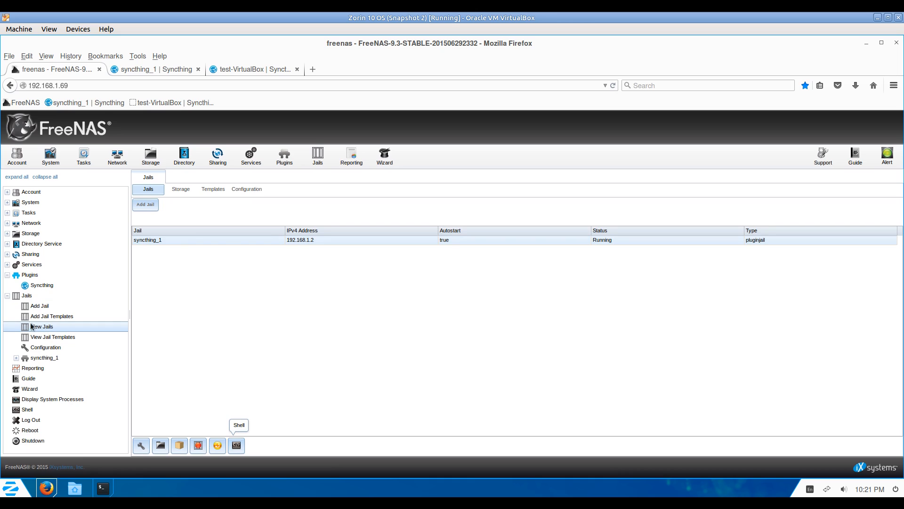
Open a root shell inside the syncthing_1 jail.
{"action": "left_click", "coordinate": [167, 239]}
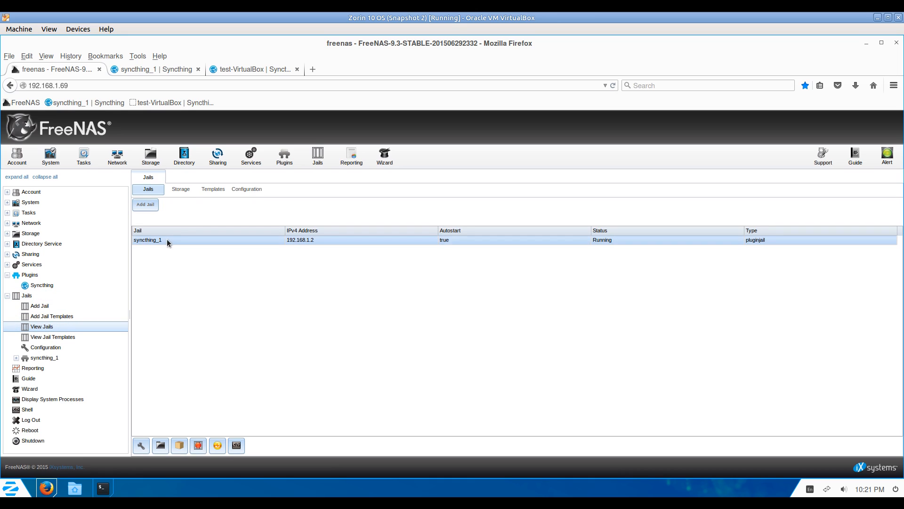
{"action": "left_click", "coordinate": [236, 445]}
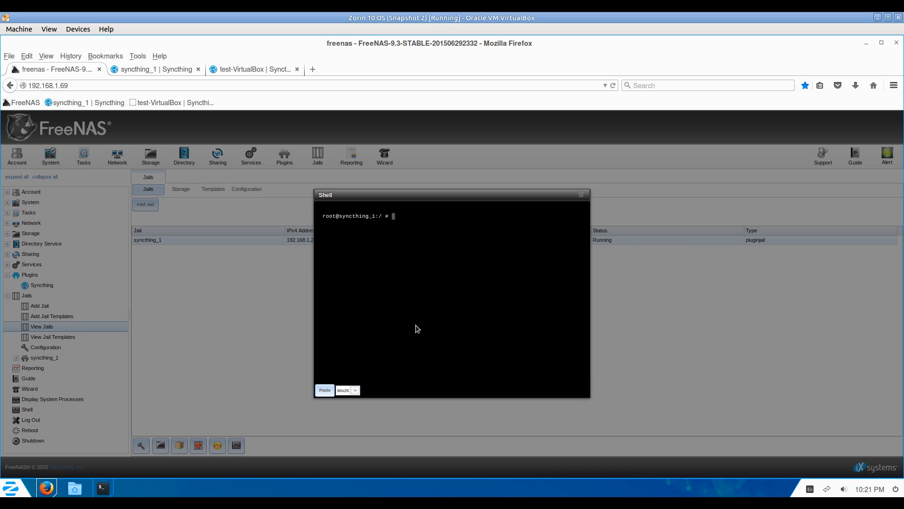
{"action": "key", "text": "Return"}
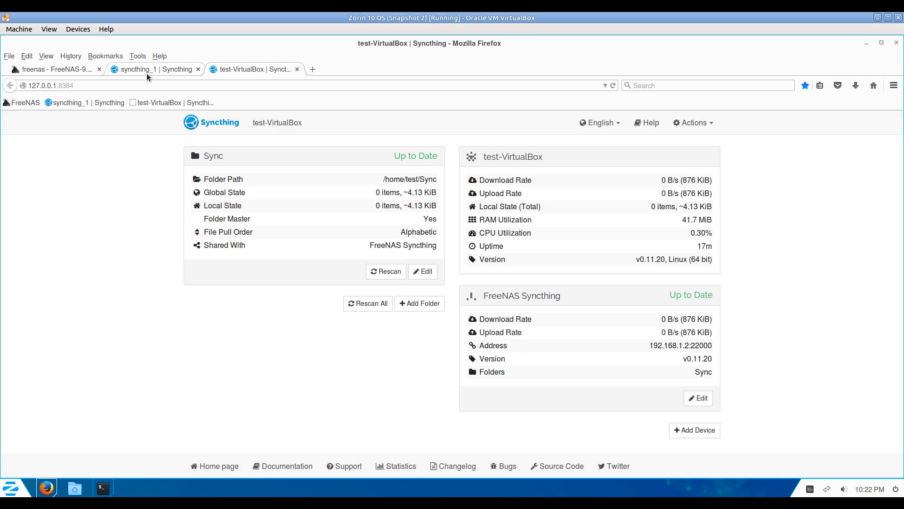
Enter a GUI authentication user and password in the desktop Syncthing settings.
{"action": "left_click", "coordinate": [138, 69]}
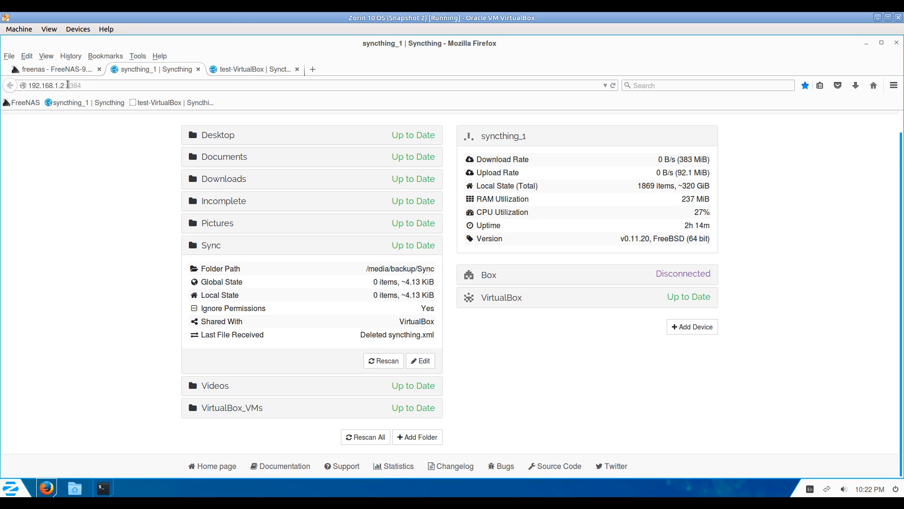
{"action": "left_click", "coordinate": [267, 69]}
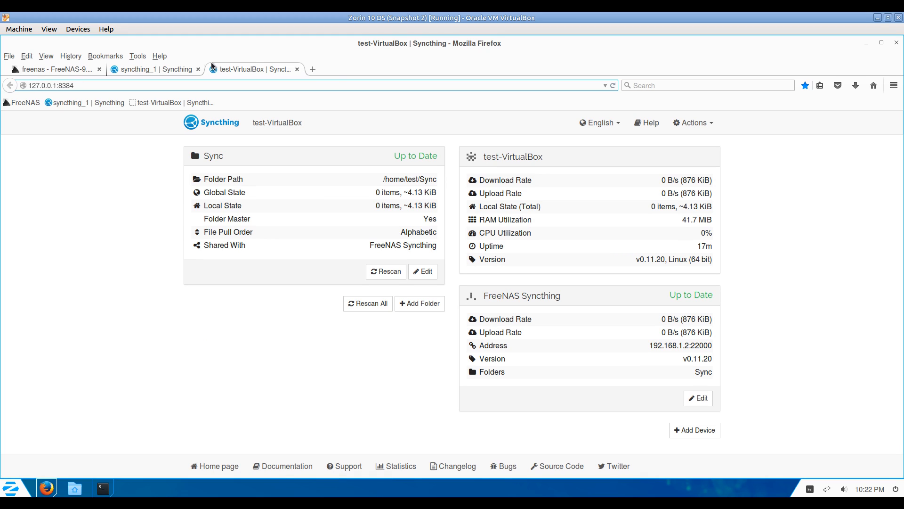
{"action": "left_click", "coordinate": [694, 123]}
{"action": "left_click", "coordinate": [690, 143]}
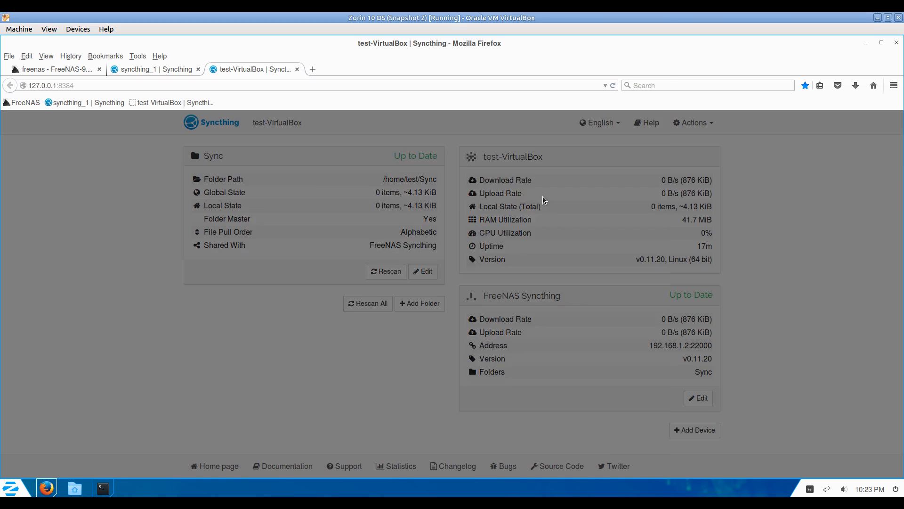
{"action": "left_click", "coordinate": [556, 225]}
{"action": "type", "text": "t"}
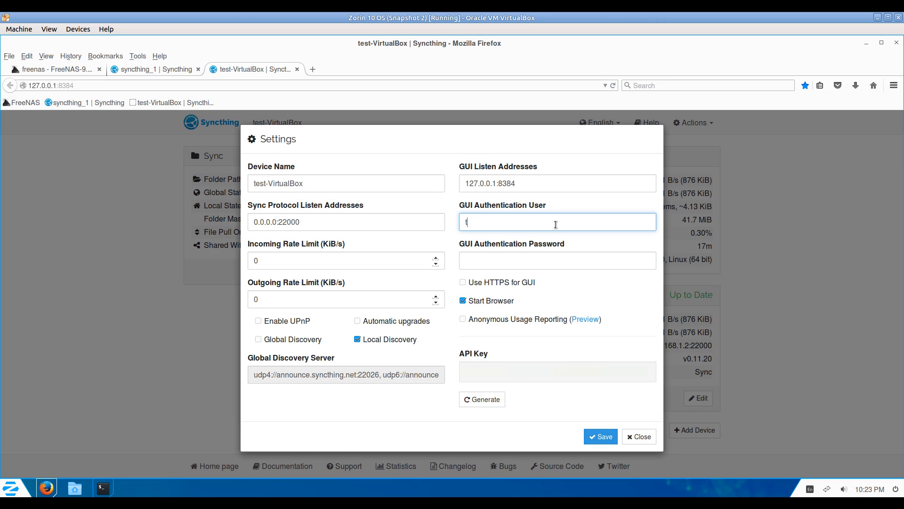
{"action": "type", "text": "est"}
{"action": "left_click", "coordinate": [514, 263]}
{"action": "type", "text": "te"}
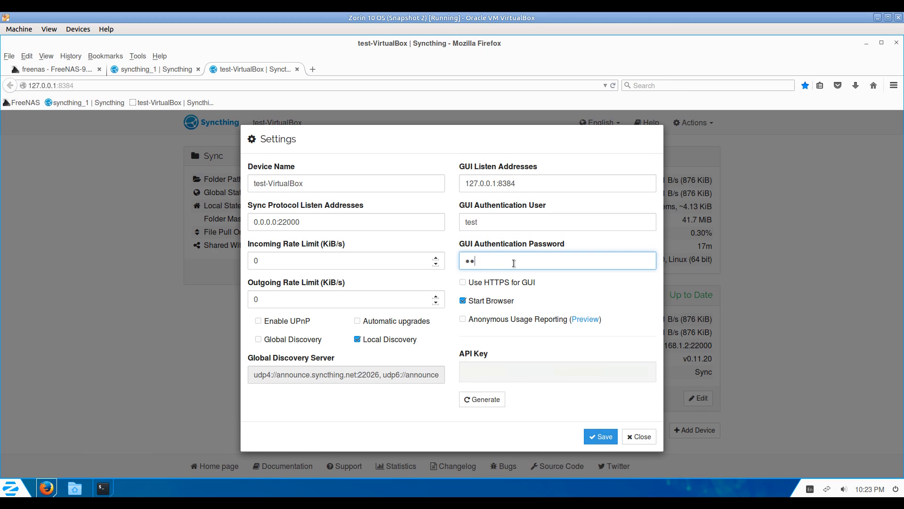
{"action": "type", "text": "st"}
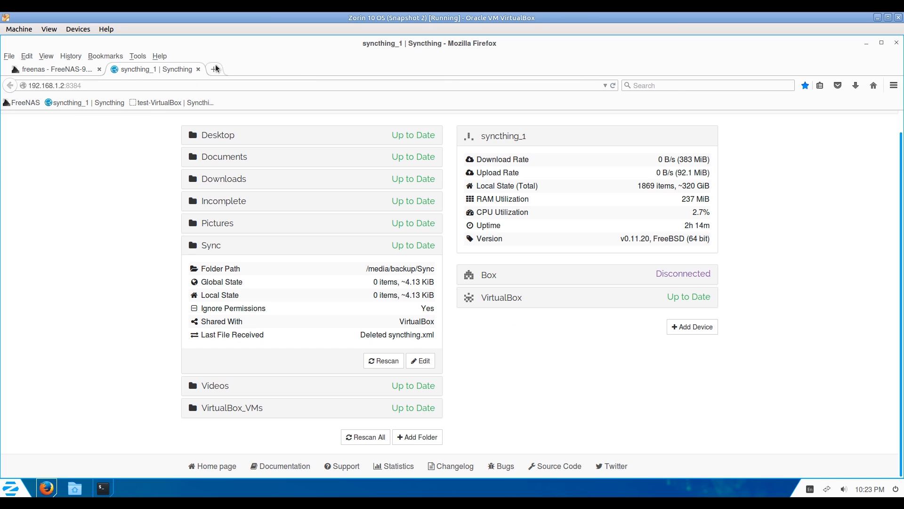
Reopen 127.0.0.1:8384 in a new tab and sign in with the new GUI credentials.
{"action": "left_click", "coordinate": [216, 67]}
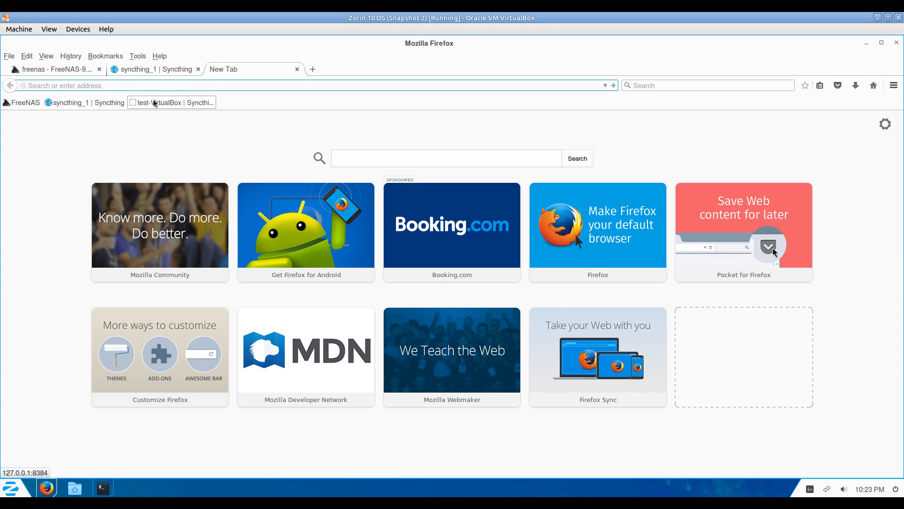
{"action": "left_click", "coordinate": [159, 103]}
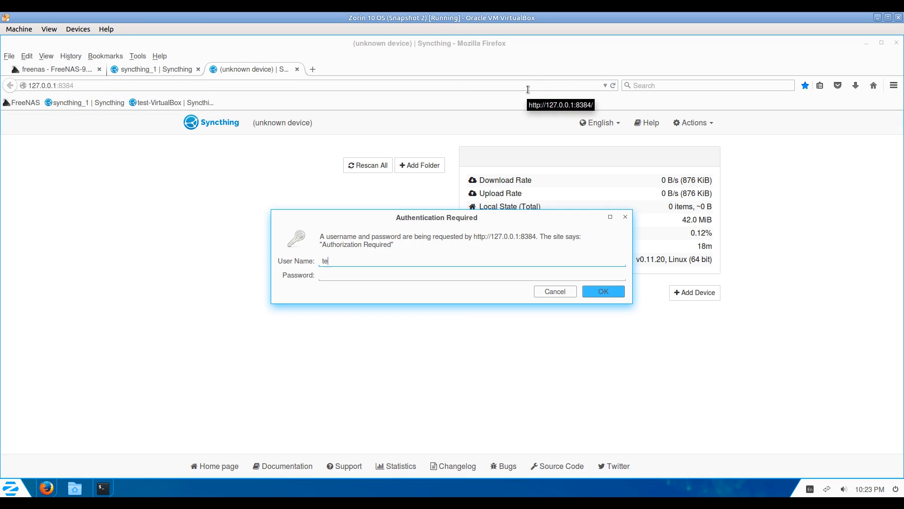
{"action": "key", "text": "Tab"}
{"action": "type", "text": "t"}
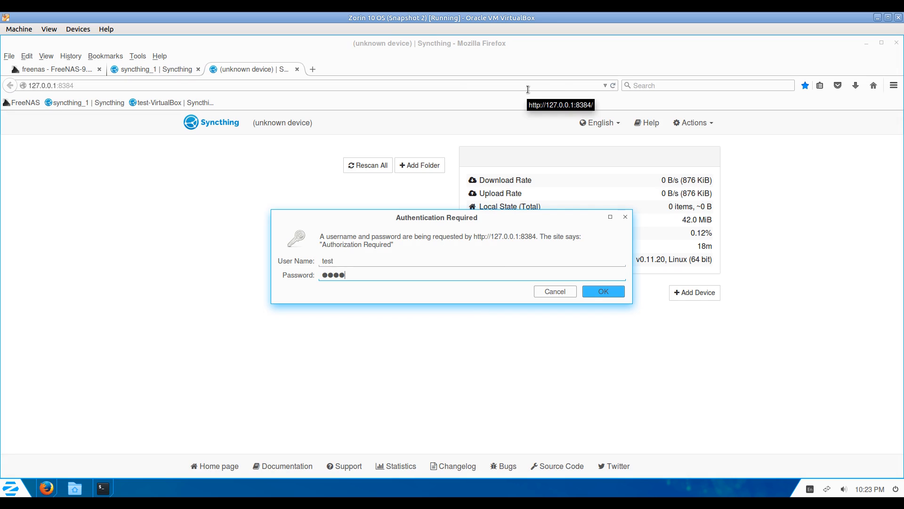
{"action": "type", "text": "est"}
{"action": "key", "text": "Return"}
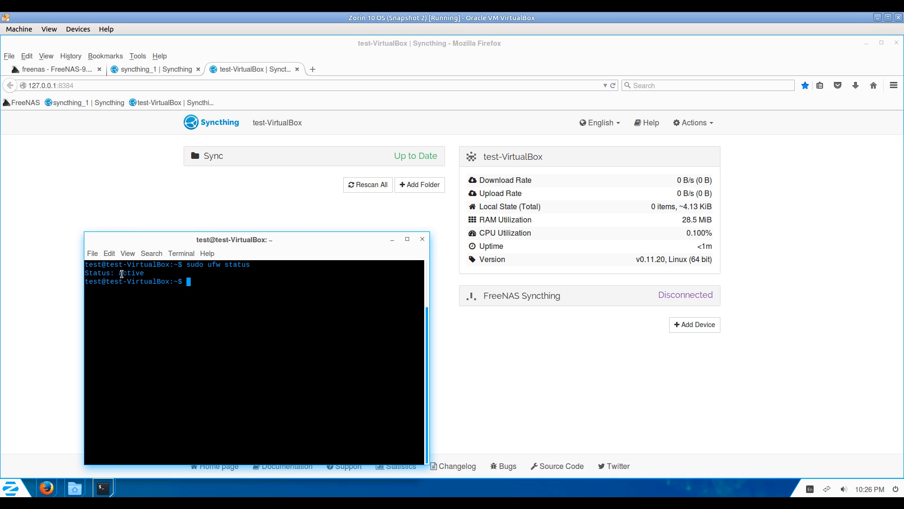
Inspect the FreeNAS and VirtualBox device connection details on both Syncthing pages.
{"action": "left_click", "coordinate": [552, 296]}
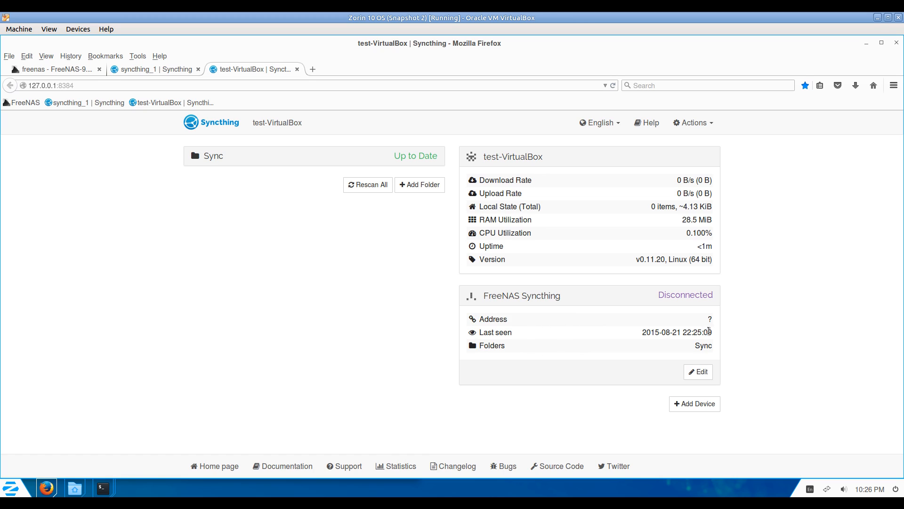
{"action": "left_click", "coordinate": [136, 70]}
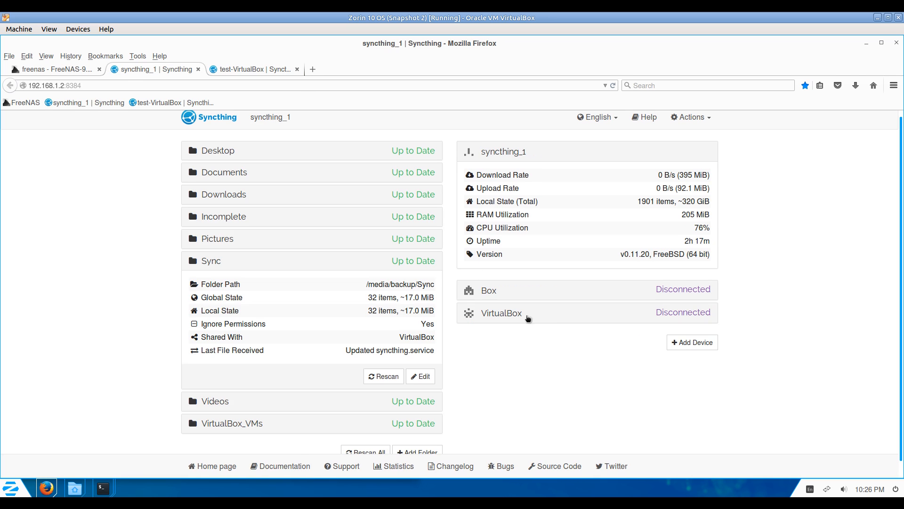
{"action": "left_click", "coordinate": [527, 319]}
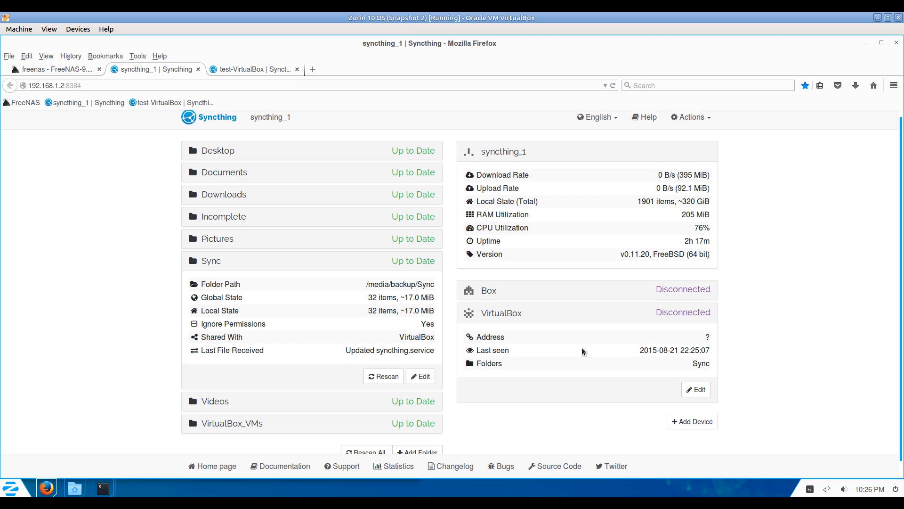
{"action": "left_click", "coordinate": [257, 72]}
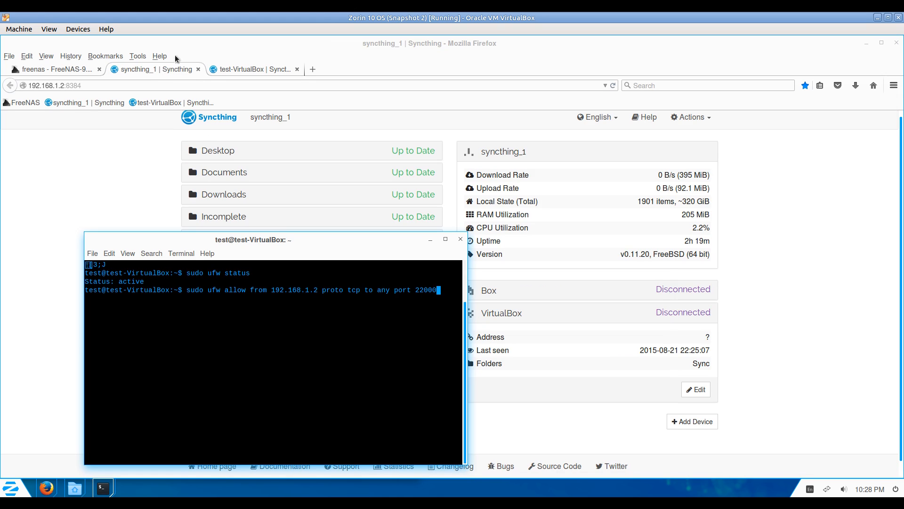
{"action": "left_click", "coordinate": [235, 69]}
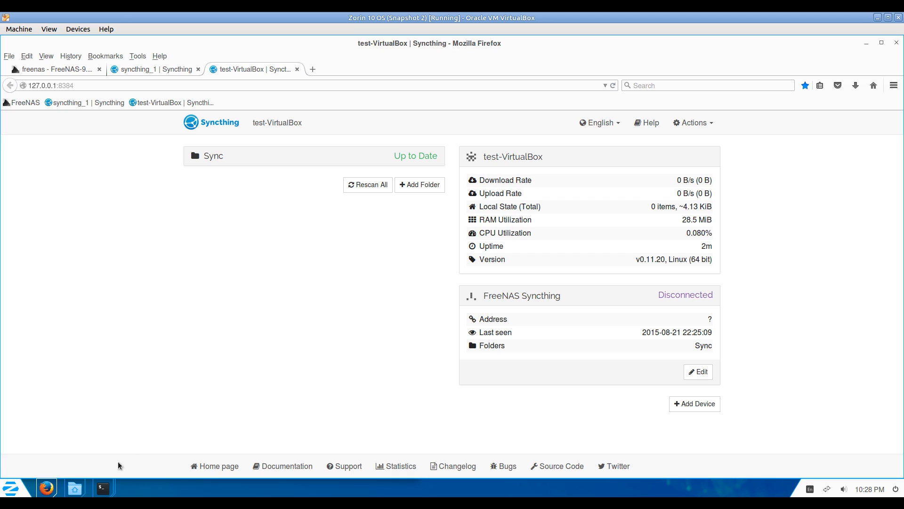
Allow TCP from 192.168.1.2 to port 22000 through ufw in the terminal.
{"action": "mouse_move", "coordinate": [104, 488]}
{"action": "left_click", "coordinate": [169, 430]}
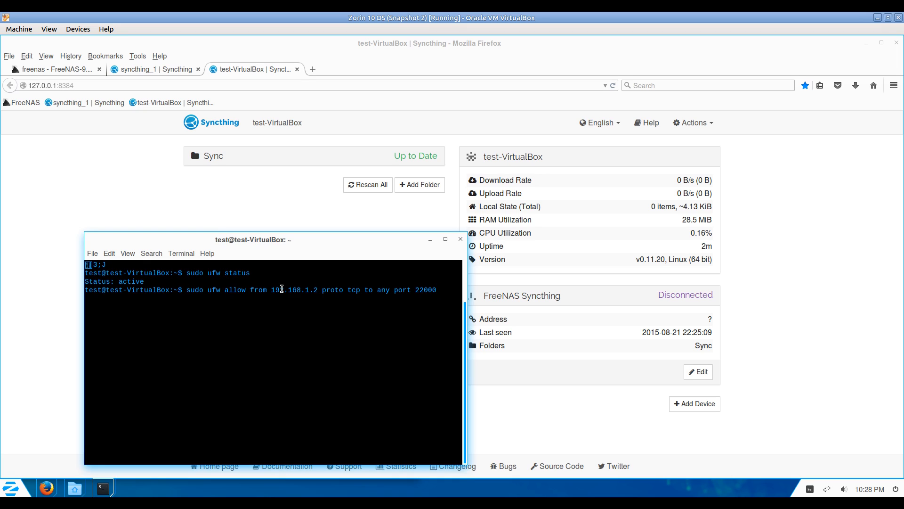
{"action": "left_click_drag", "start_coordinate": [277, 290], "coordinate": [316, 289]}
{"action": "left_click", "coordinate": [525, 410]}
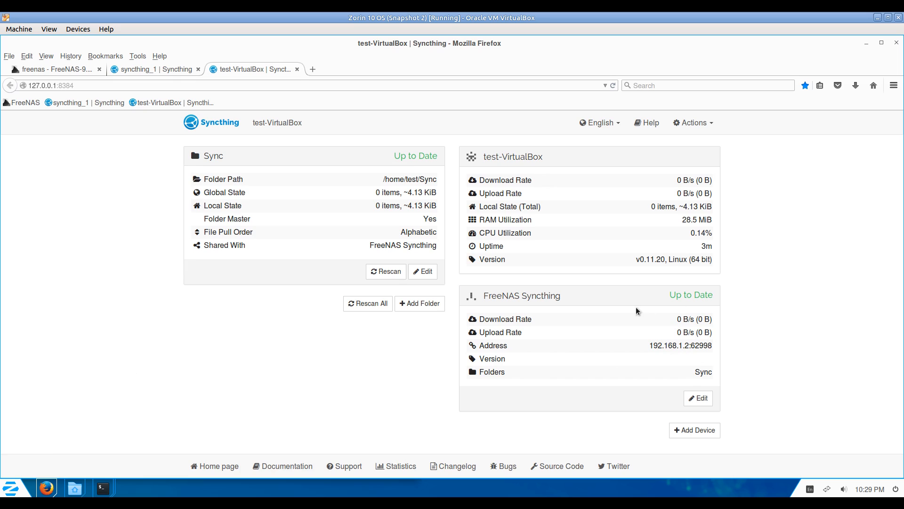
Copy the syncthing folder and tarball from Downloads into ~/Sync.
{"action": "left_click", "coordinate": [155, 69]}
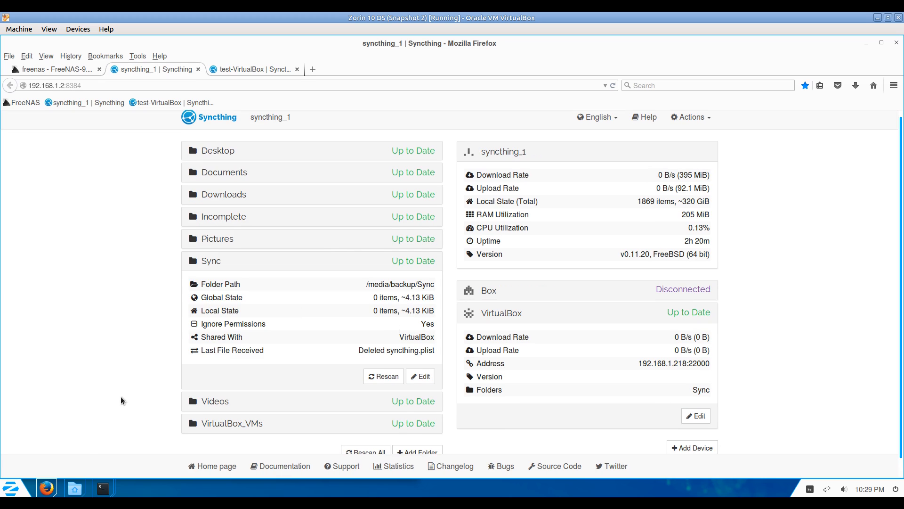
{"action": "left_click", "coordinate": [76, 486]}
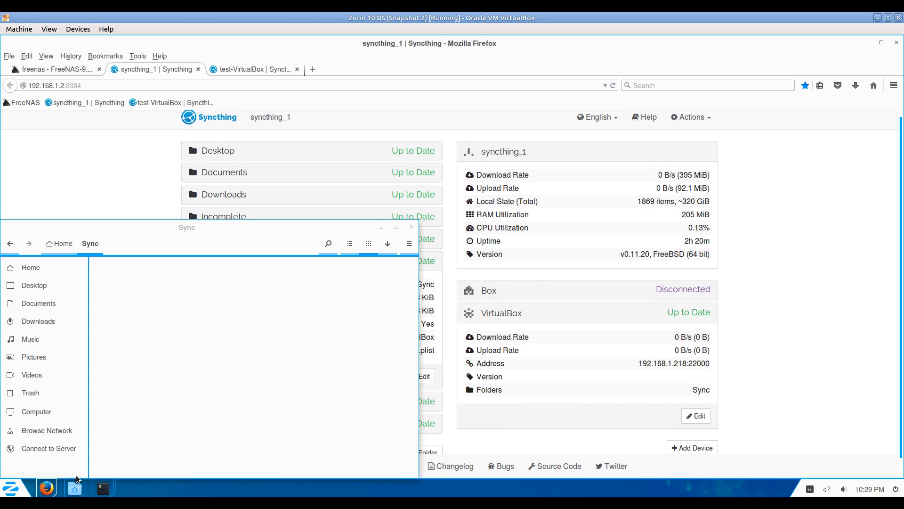
{"action": "left_click", "coordinate": [33, 319]}
{"action": "key", "text": "ctrl+a"}
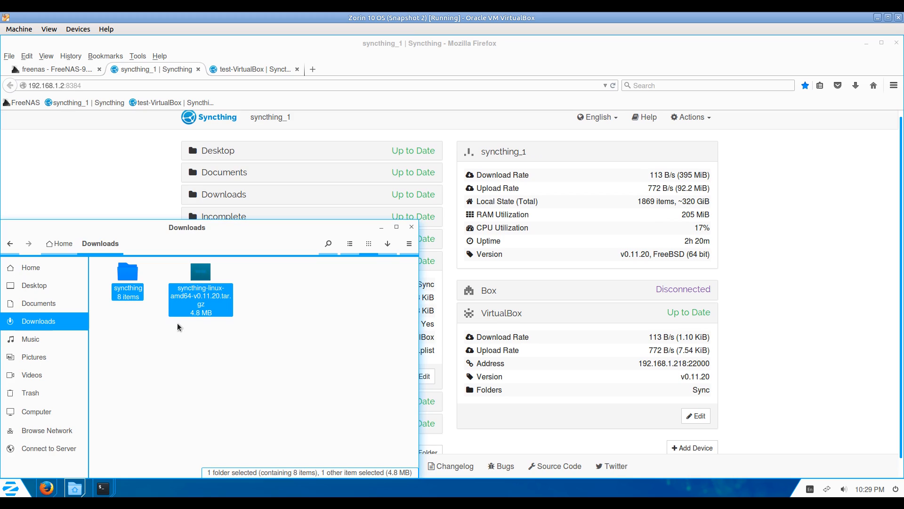
{"action": "left_click", "coordinate": [29, 267]}
{"action": "double_click", "coordinate": [276, 315]}
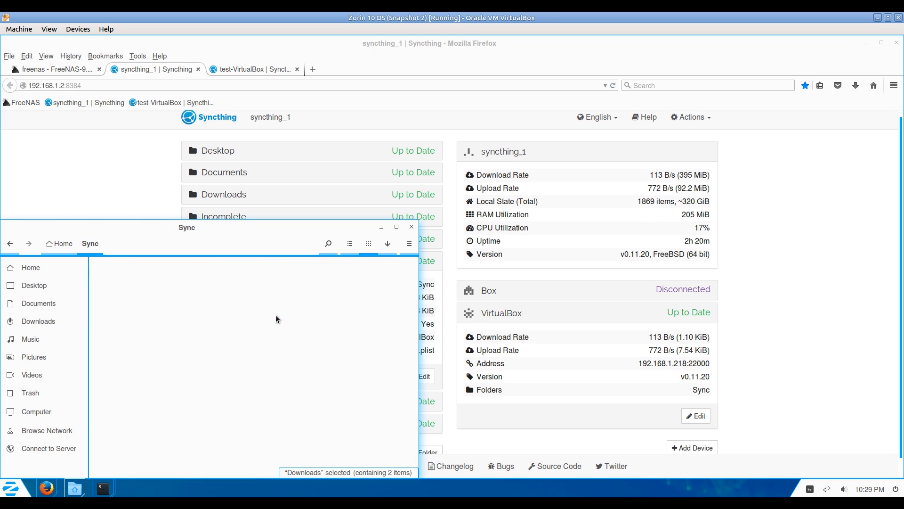
{"action": "key", "text": "ctrl+v"}
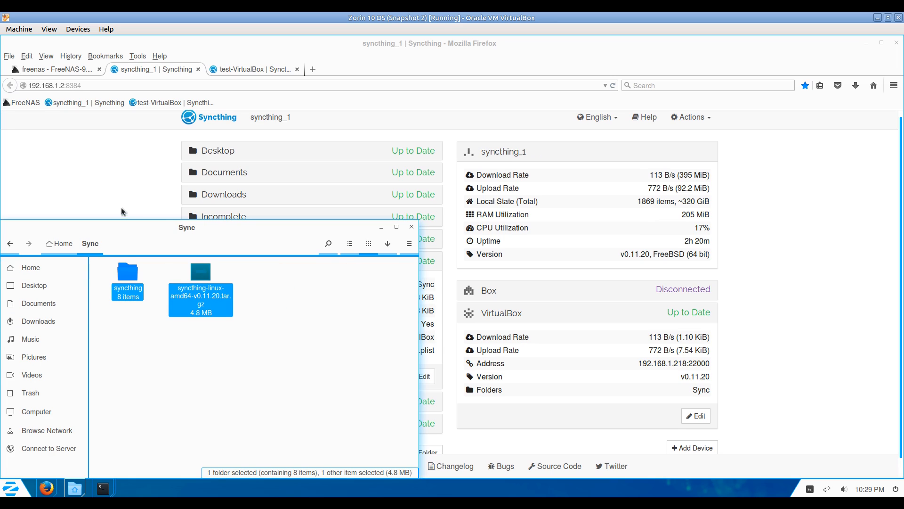
Rescan the Sync folder and confirm FreeNAS shows 32 items, ~17.0 MiB.
{"action": "left_click", "coordinate": [121, 182]}
{"action": "left_click", "coordinate": [260, 68]}
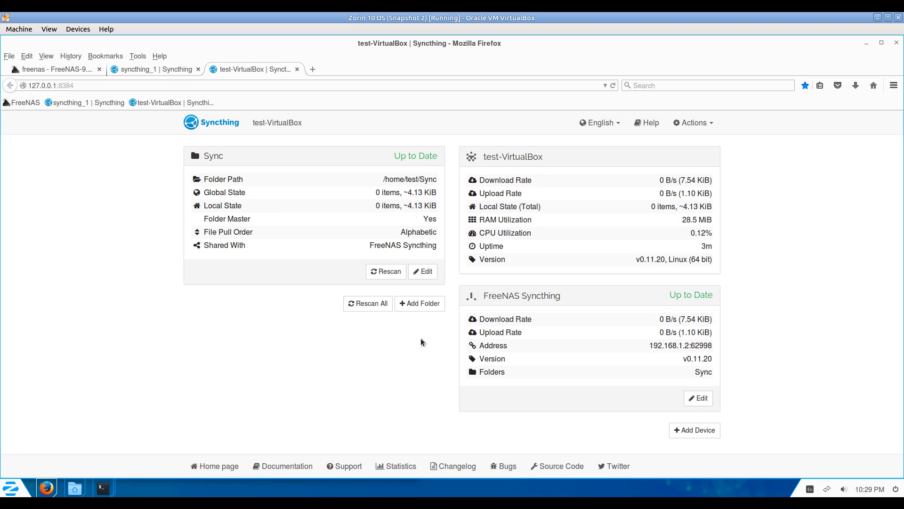
{"action": "left_click", "coordinate": [389, 269]}
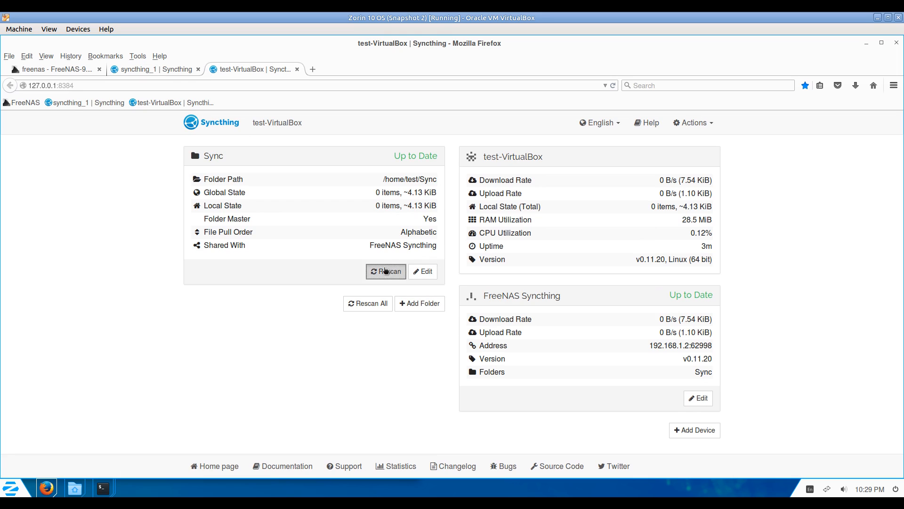
{"action": "left_click", "coordinate": [152, 69]}
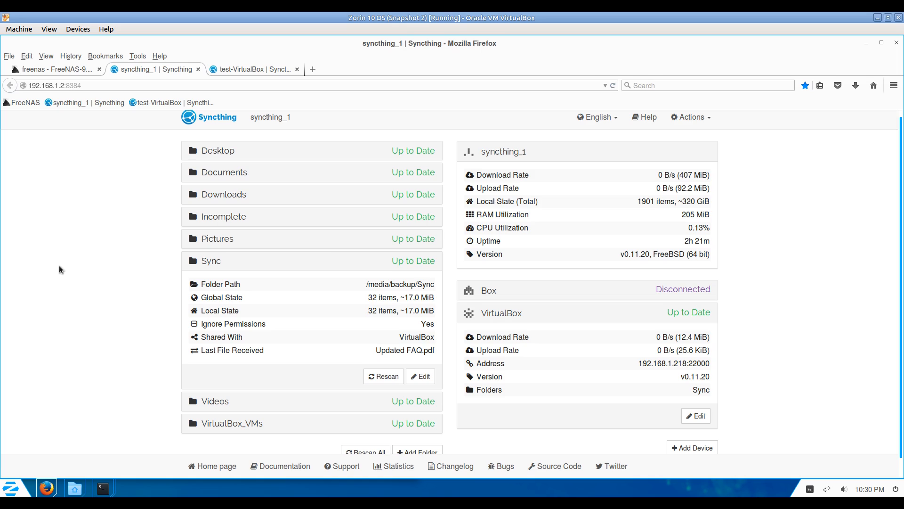
Shut down the local Syncthing instance from the Actions menu.
{"action": "left_click", "coordinate": [260, 69]}
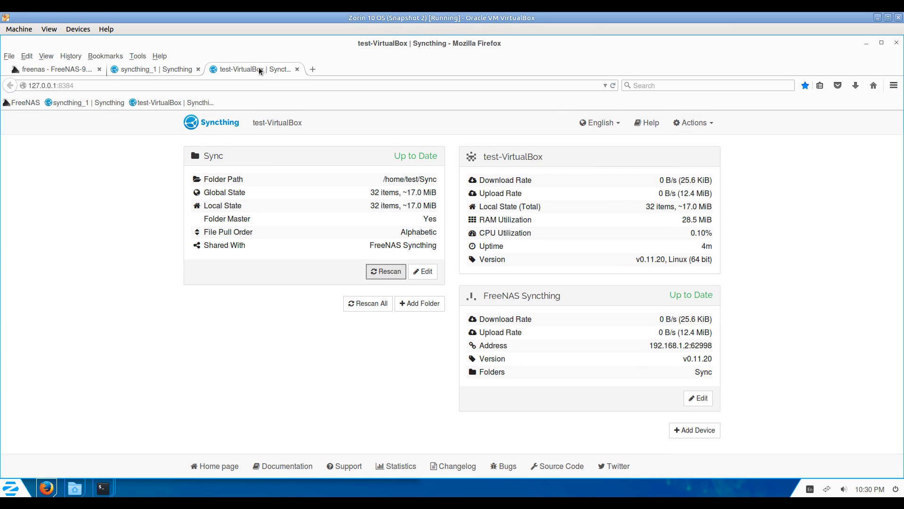
{"action": "left_click", "coordinate": [693, 123]}
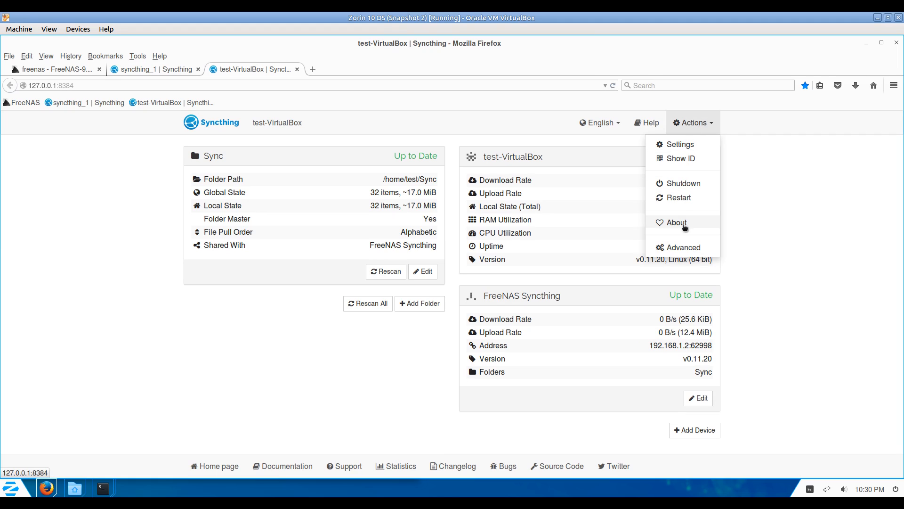
{"action": "left_click", "coordinate": [682, 183]}
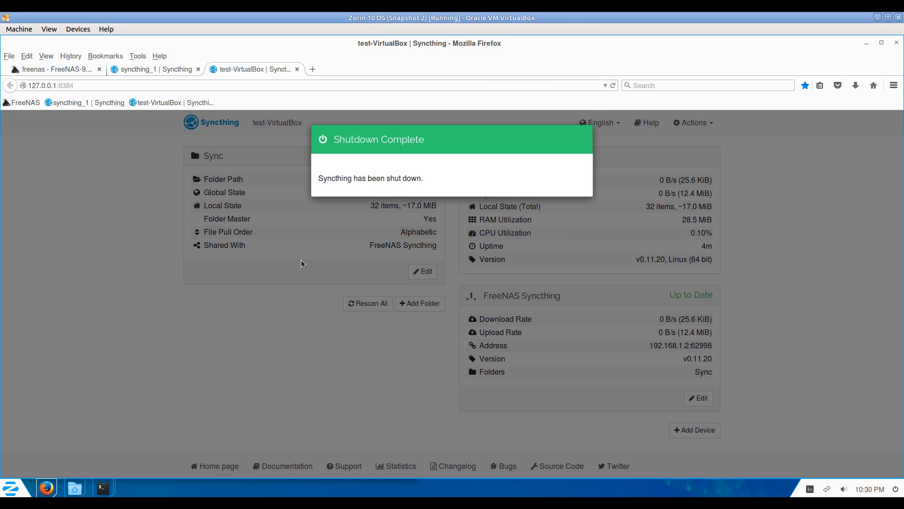